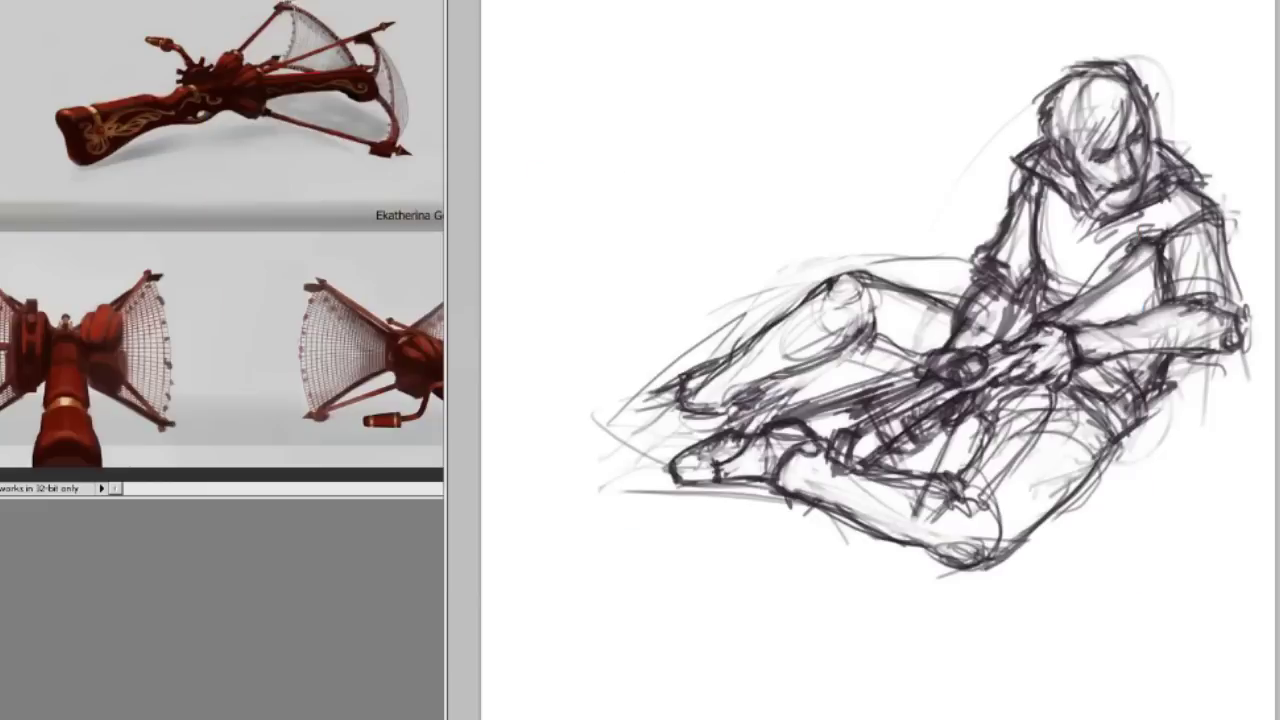
Step: Sketch the reclining figure's far foot at the end of the extended leg, checking the pose in mirrored view
key("h")
key("h")
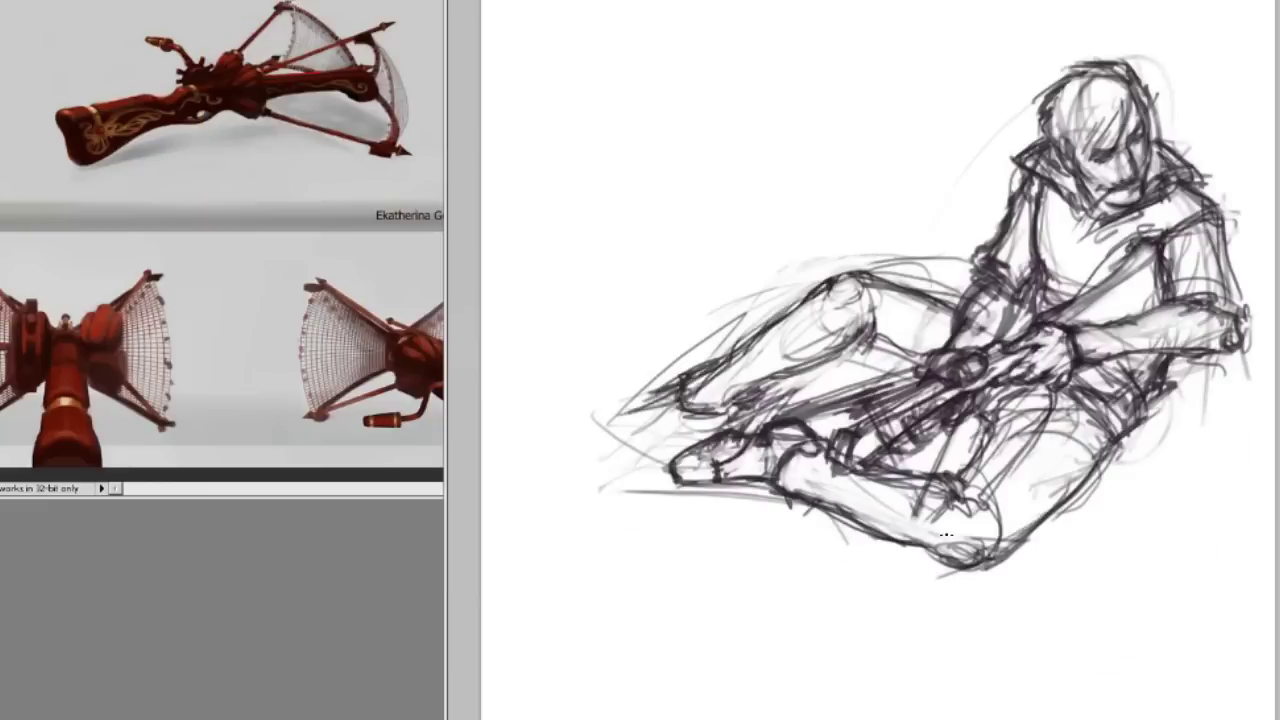
key("h")
left_click_drag(1195, 452, 1051, 433)
key("h")
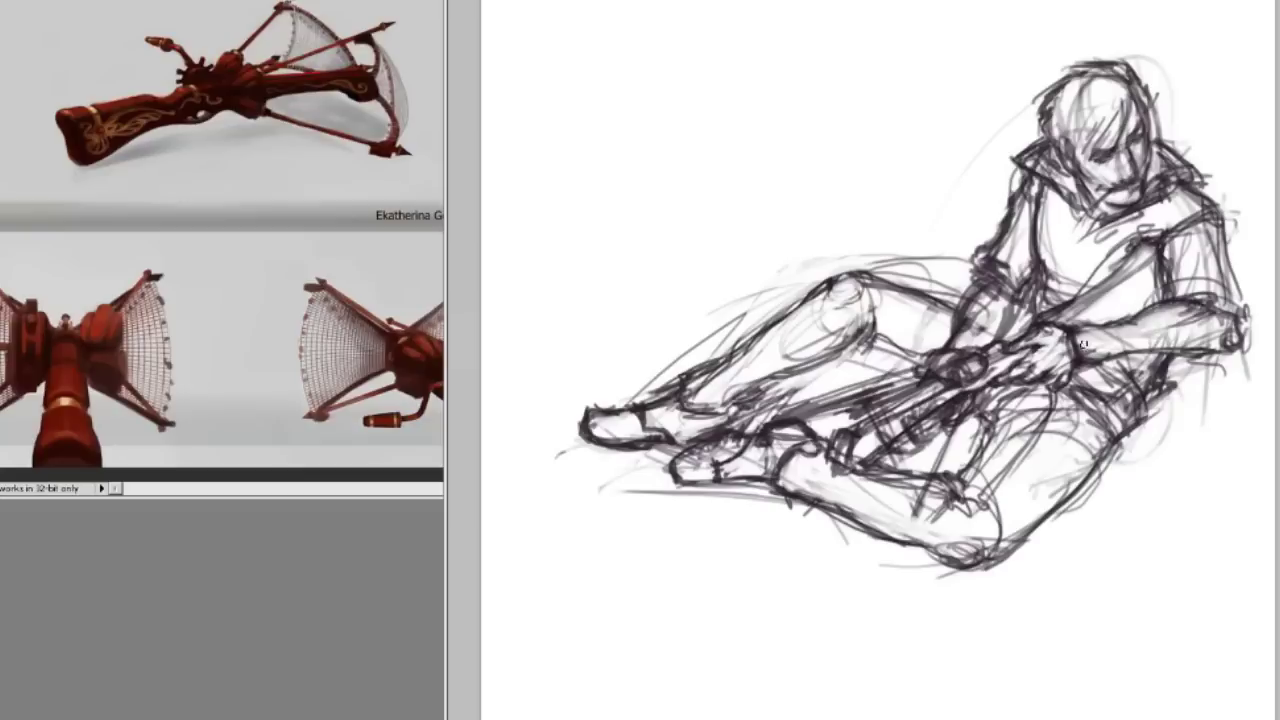
key("h")
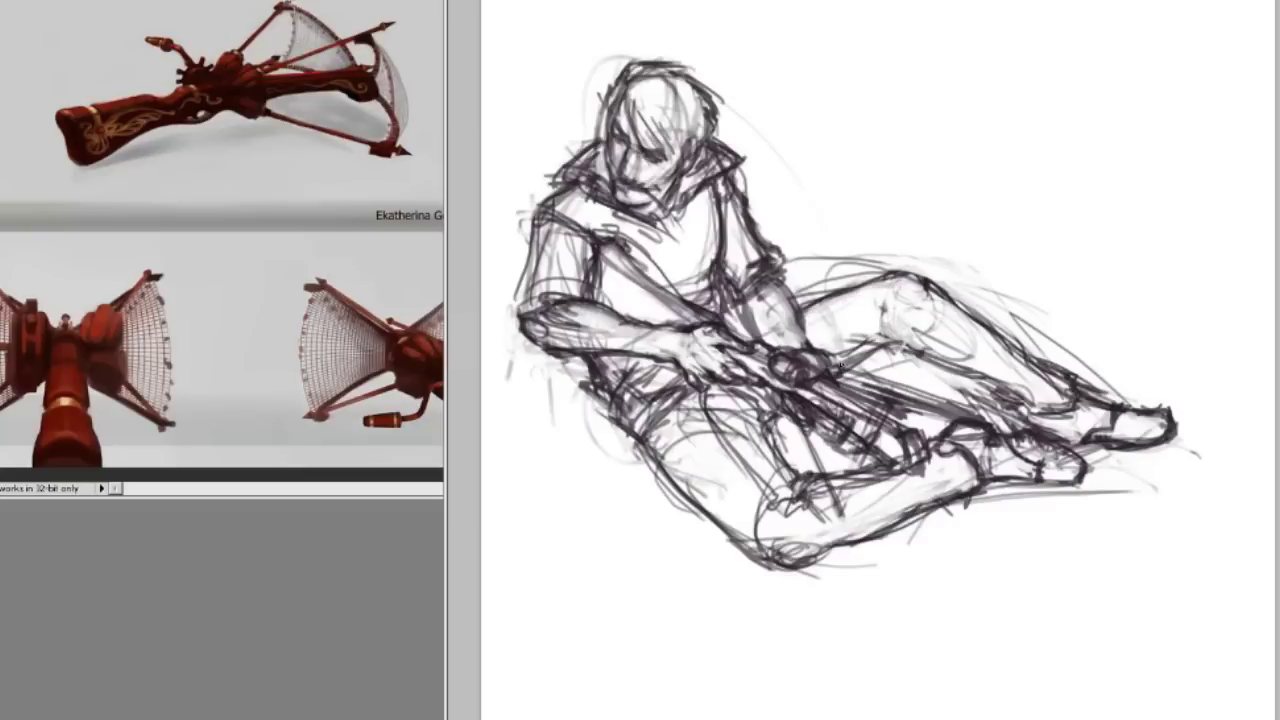
Step: Replace the low far leg with one bent at a raised knee and add a fringe of hair
left_click_drag(1060, 400, 1180, 440)
key("h")
key("h")
mouse_move(1120, 370)
left_mouse_down()
mouse_move(960, 225)
mouse_move(880, 330)
left_mouse_up()
key("h")
left_click_drag(700, 240, 900, 360)
key("h")
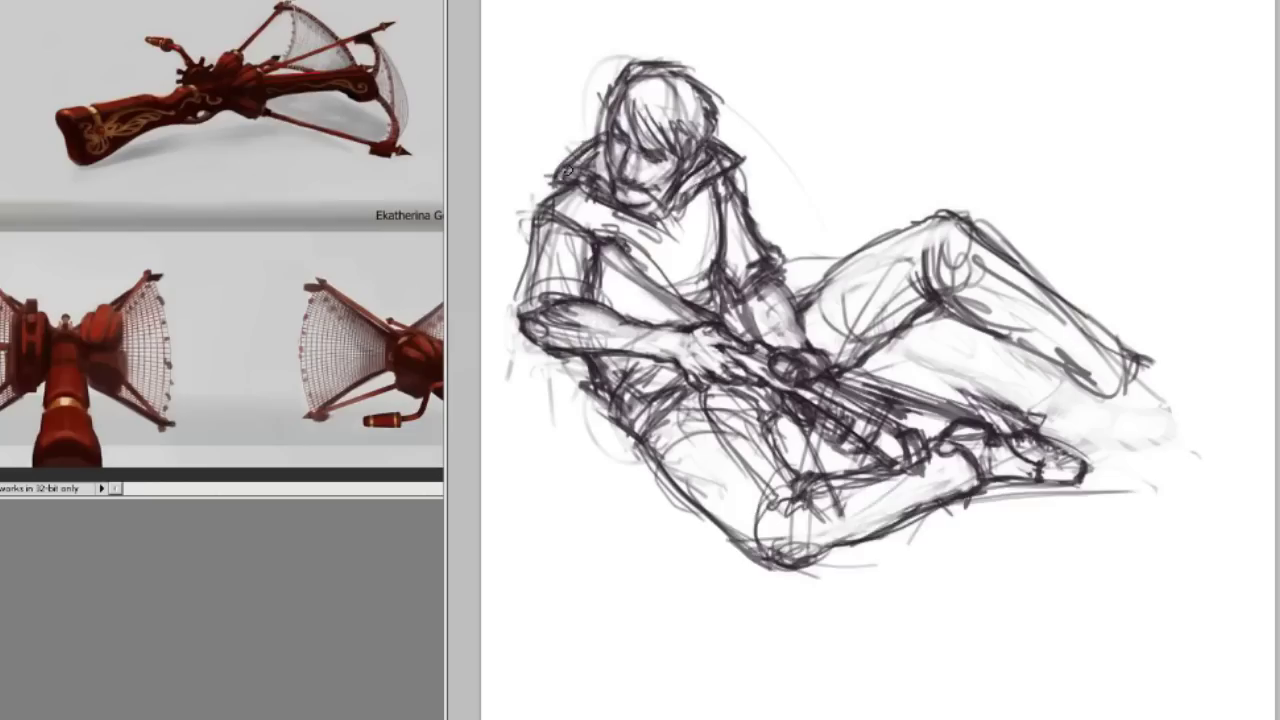
Step: Add sweeping gesture lines around the figure and redraw the raised leg's shin with a trouser cuff
left_click_drag(940, 170, 1200, 400)
left_click_drag(1180, 555, 730, 572)
key("h")
mouse_move(643, 408)
left_mouse_down()
mouse_move(554, 381)
mouse_move(529, 329)
left_mouse_up()
key("h")
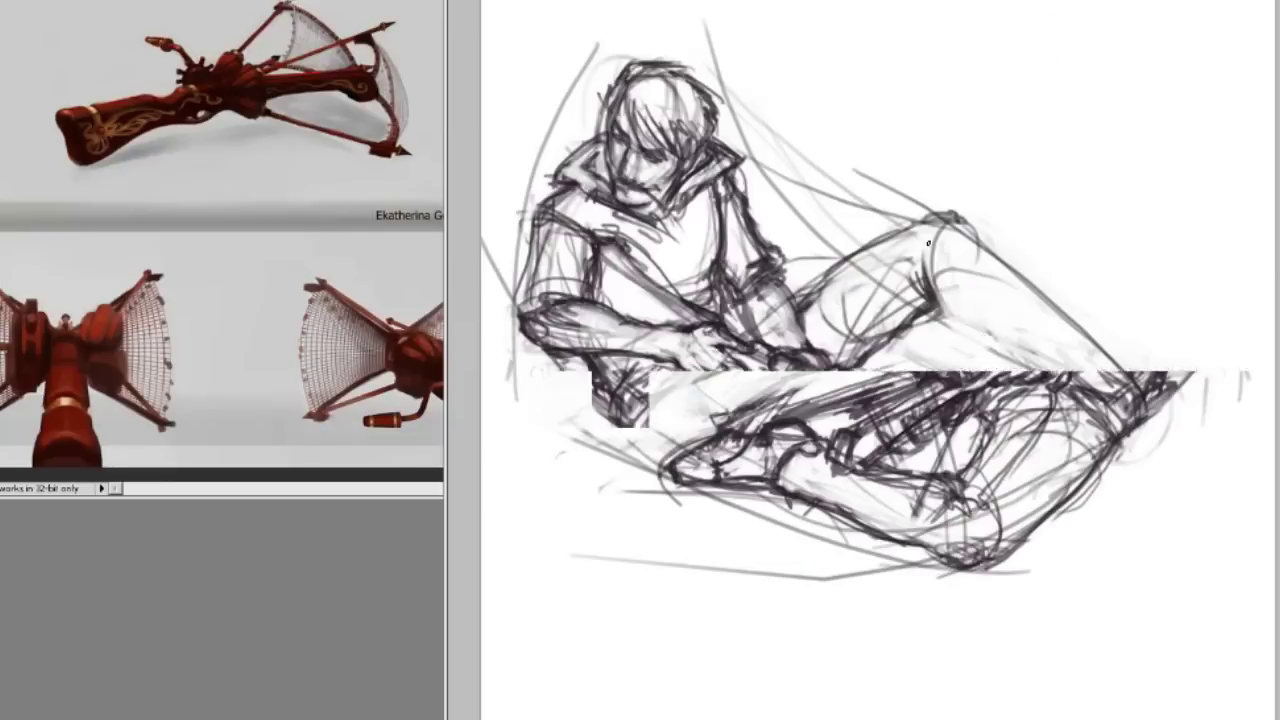
left_click_drag(930, 390, 1130, 220)
left_click_drag(940, 300, 1190, 425)
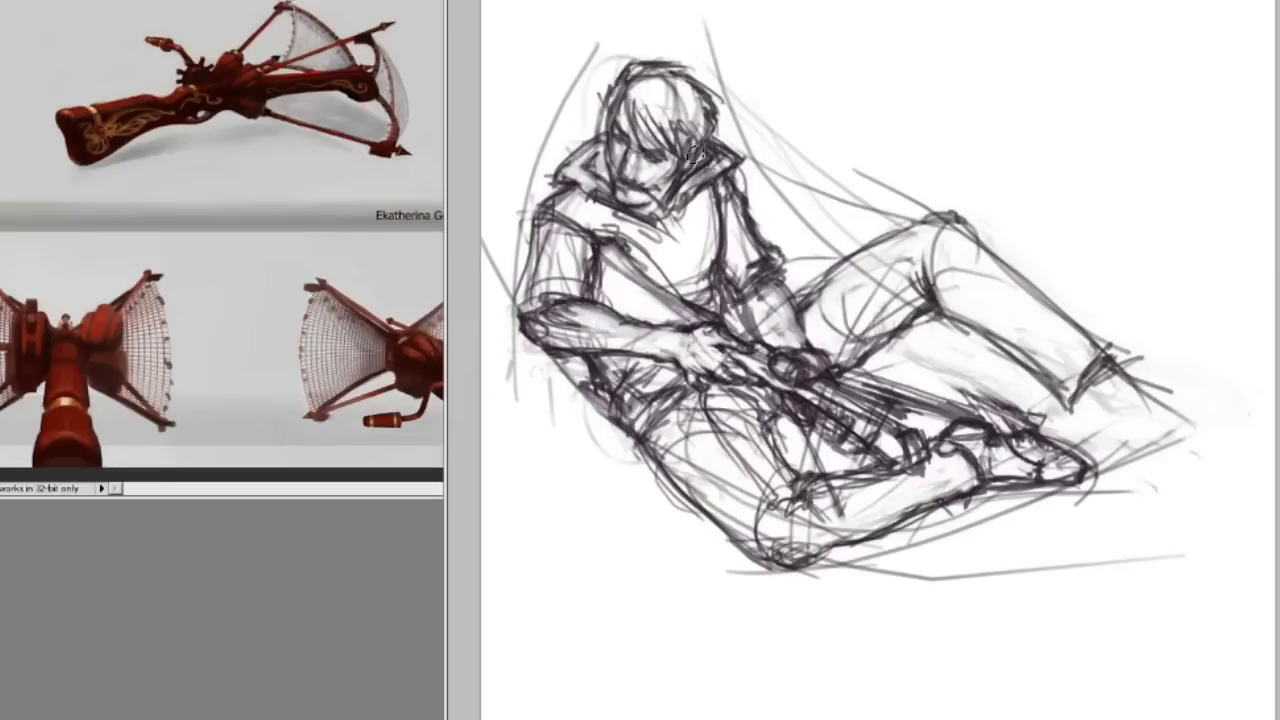
Step: Reinforce the shoulder and rolled sleeves, reshape the near elbow, and mark the kneecap on the raised leg
left_click_drag(697, 152, 740, 305)
left_click_drag(595, 210, 525, 295)
left_click_drag(600, 265, 495, 350)
left_click_drag(900, 215, 1010, 330)
left_click_drag(1010, 280, 1150, 385)
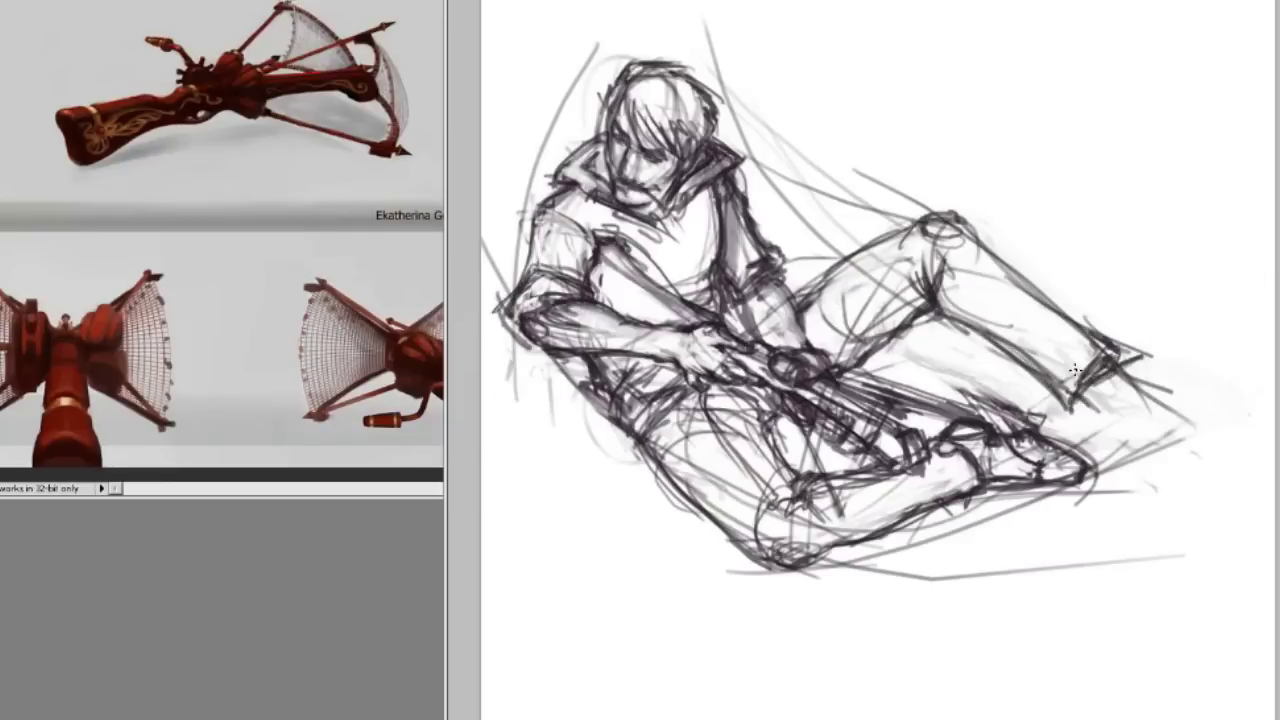
Step: Sketch a pointed shoe with ankle details below the raised leg's trouser cuff
left_click_drag(1075, 370, 1150, 345)
left_click_drag(840, 470, 1070, 410)
key("h")
left_click_drag(960, 210, 670, 330)
left_click_drag(690, 380, 515, 440)
left_click_drag(635, 375, 530, 430)
left_click_drag(660, 400, 533, 412)
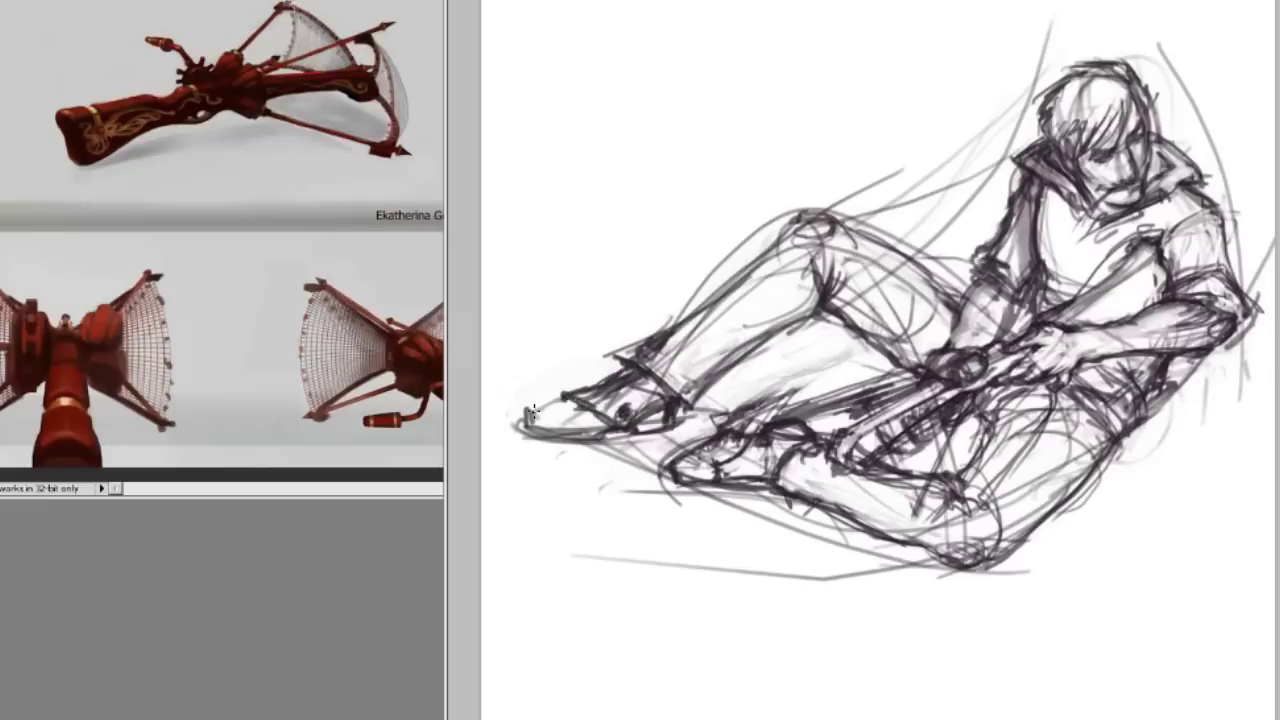
left_click_drag(640, 365, 530, 415)
key("h")
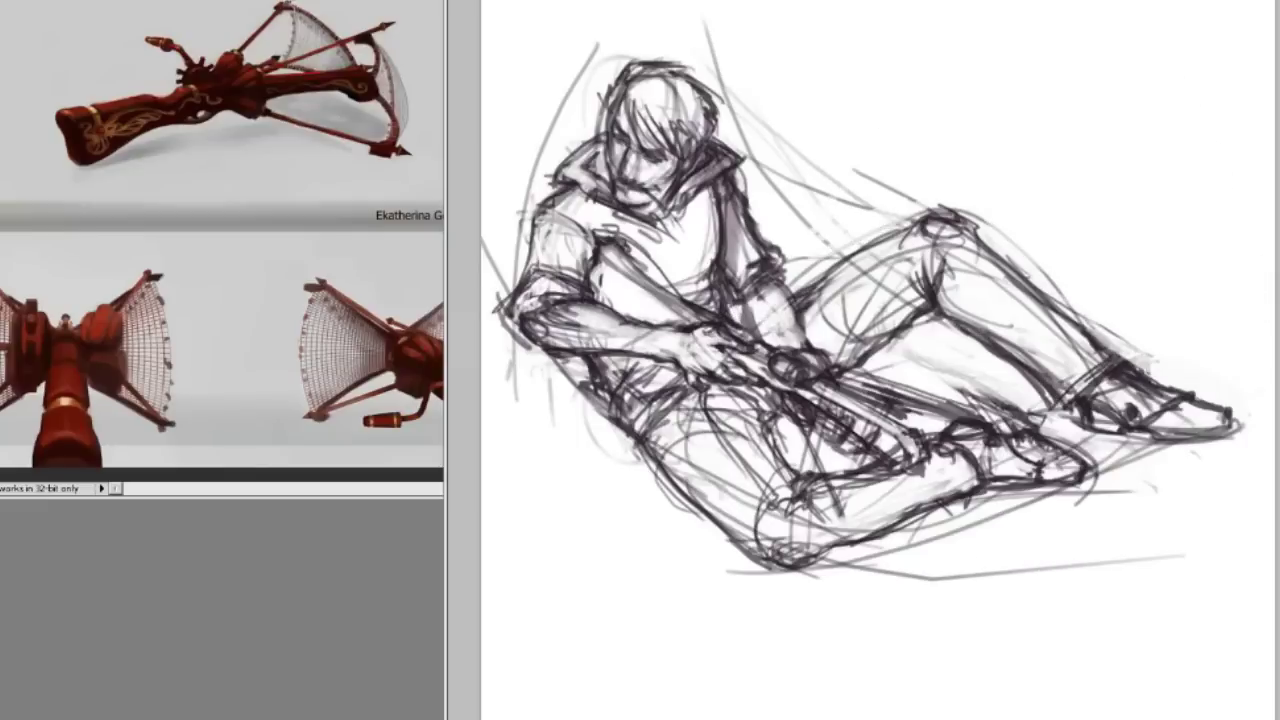
Step: Select the raised leg with its shoe and transform it to sit lower and closer to the body
key("h")
left_click_drag(560, 175, 520, 450)
key("ctrl+t")
key("Return")
key("h")
key("h")
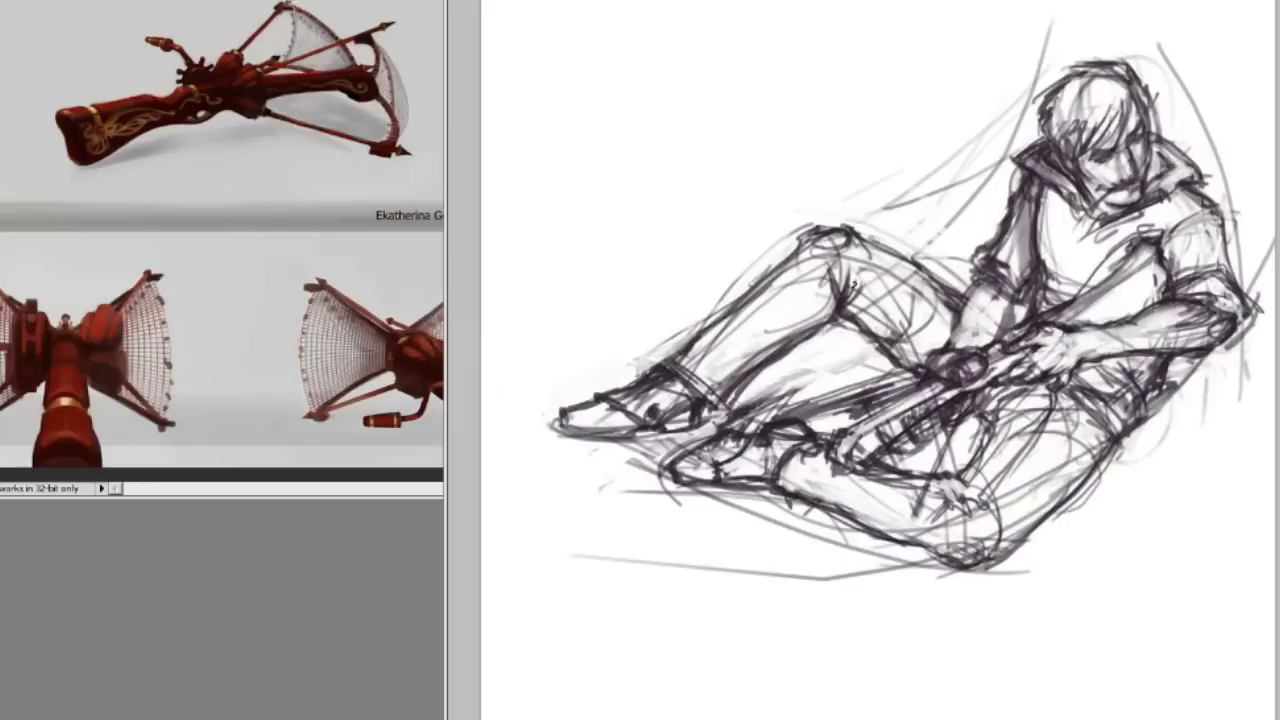
Step: Sketch the crossbow's limbs and string across the lower legs and darken its stock and mechanism around the hands
key("h")
left_click_drag(920, 385, 815, 460)
left_click_drag(965, 370, 790, 410)
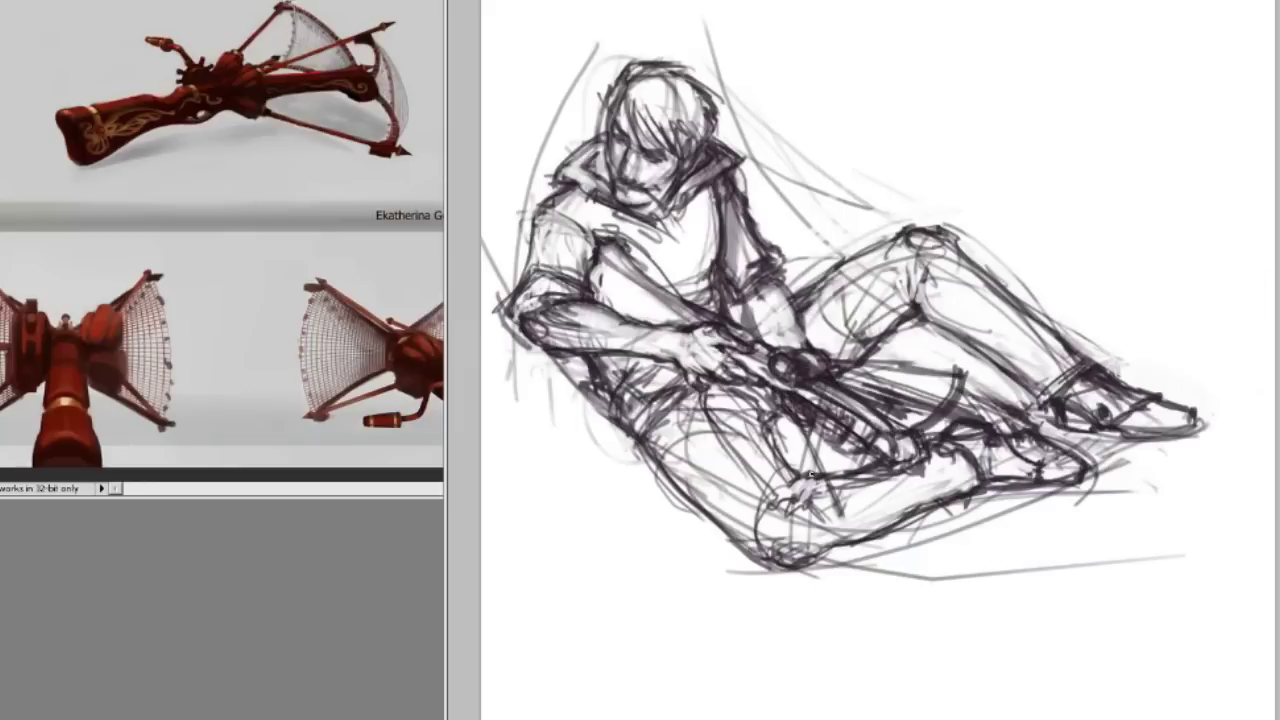
left_click_drag(900, 385, 790, 500)
left_click_drag(985, 440, 810, 525)
key("h")
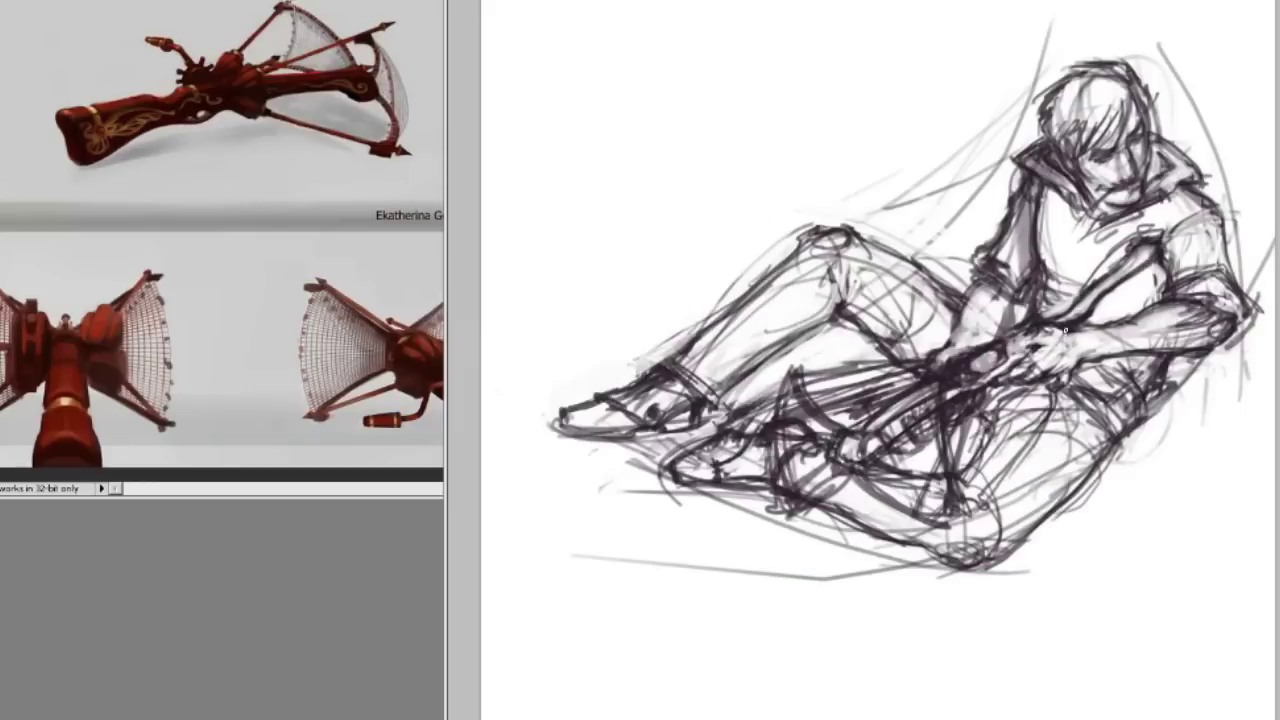
key("h")
key("h")
left_click_drag(1030, 244, 1006, 288)
left_click_drag(944, 526, 870, 422)
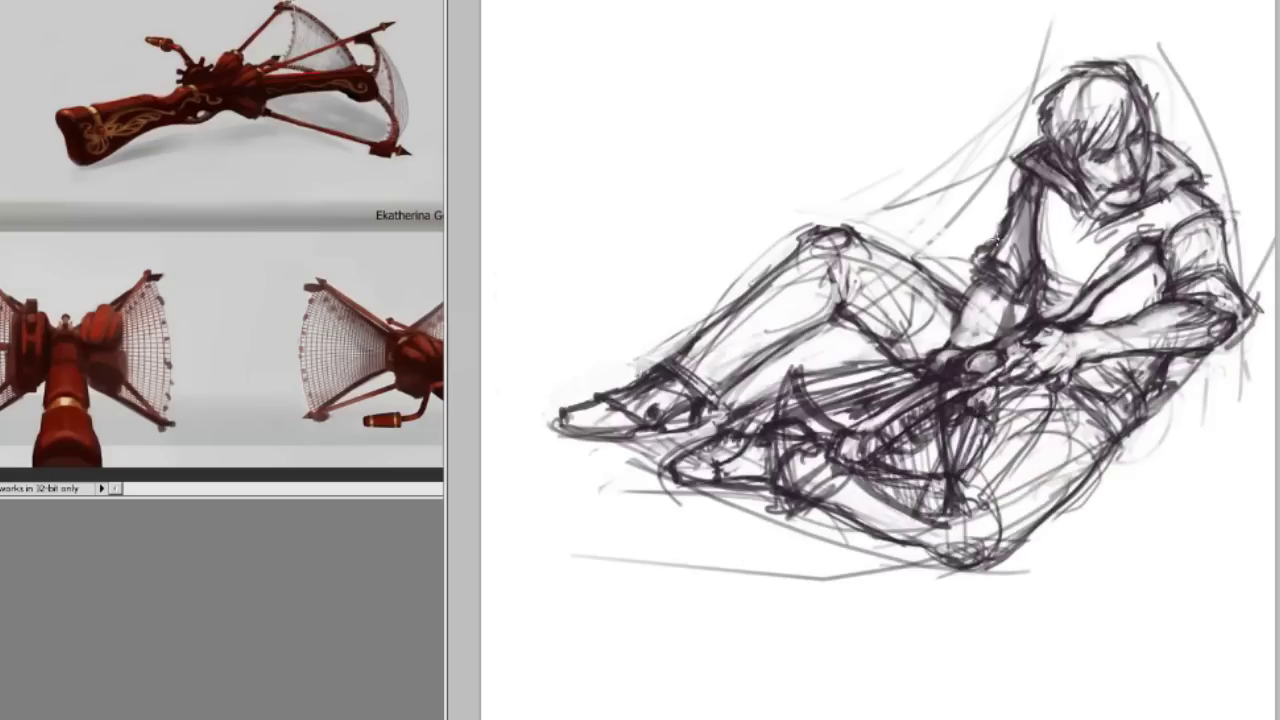
Step: Erase the raised far leg, including its knee, shin and shoe
left_click_drag(900, 250, 820, 320)
key("h")
left_click_drag(920, 240, 1062, 387)
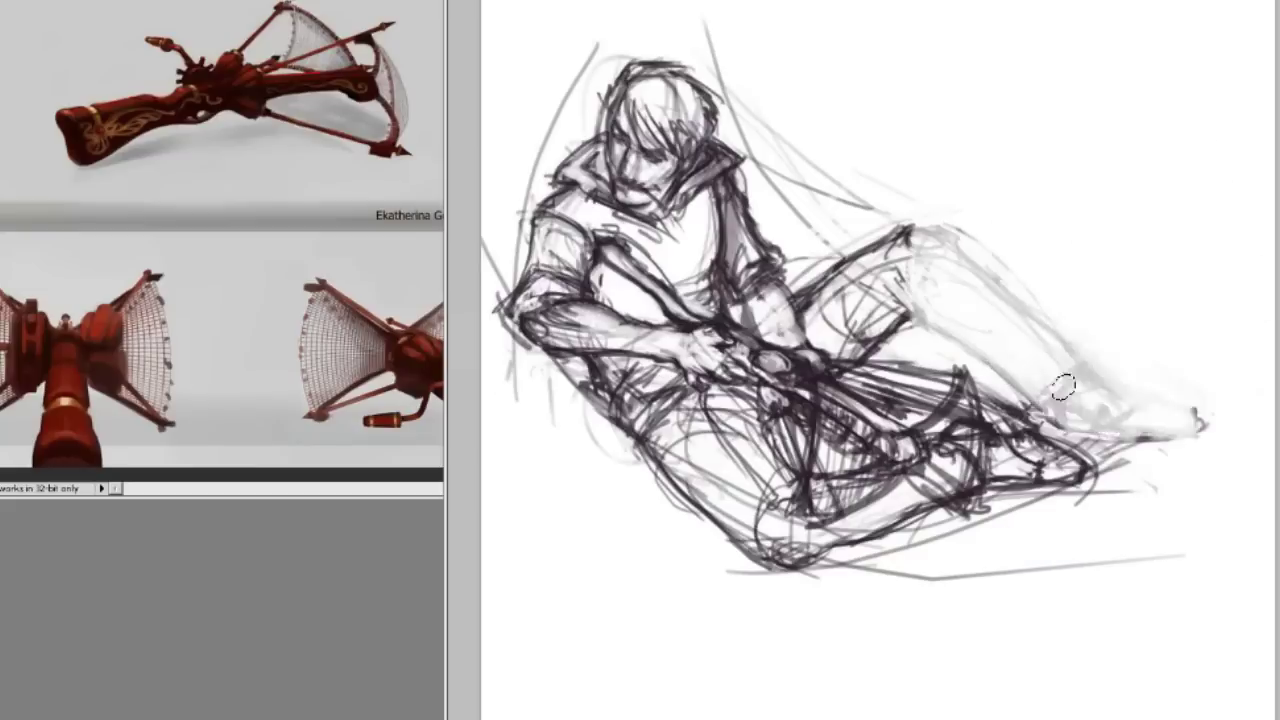
key("h")
left_click_drag(860, 240, 620, 430)
left_click_drag(960, 230, 830, 340)
key("h")
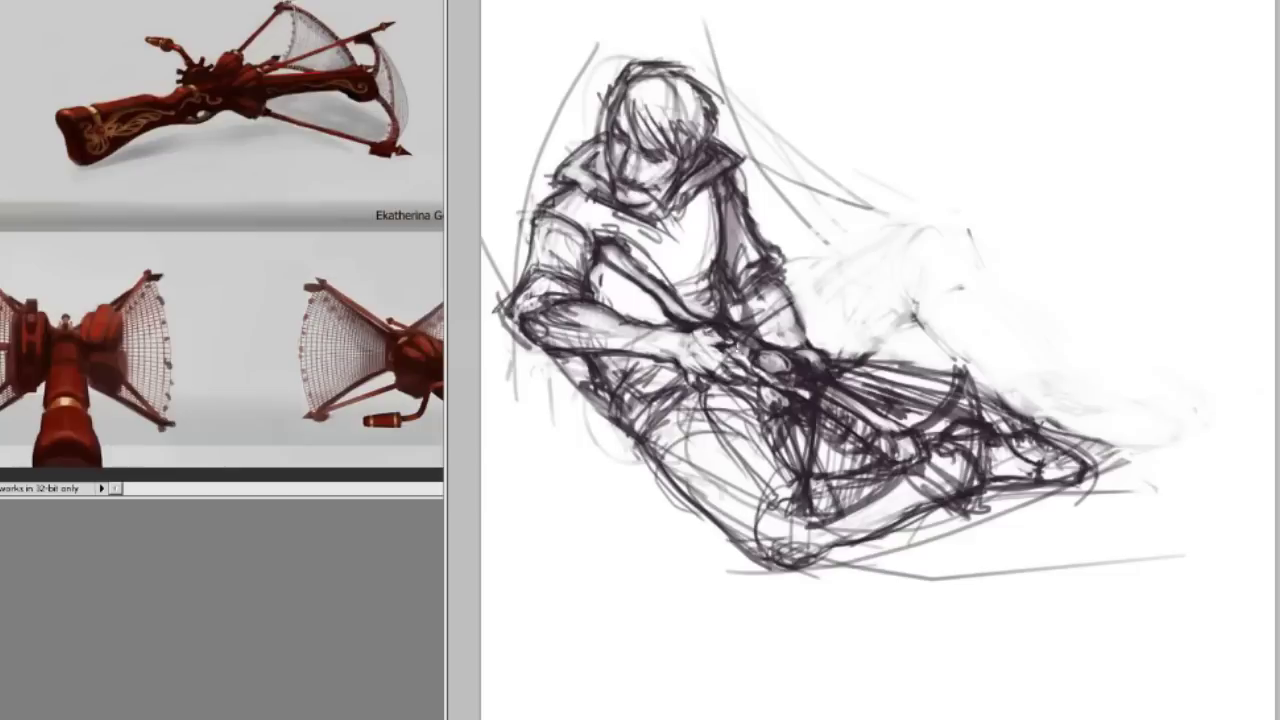
Step: Sketch a new far leg with a low thigh stretched behind the crossbow and the knee bent downward
key("h")
left_click_drag(860, 300, 640, 400)
left_click_drag(950, 305, 680, 365)
key("h")
mouse_move(860, 360)
left_mouse_down()
mouse_move(1083, 380)
mouse_move(1160, 415)
left_mouse_up()
key("h")
left_click_drag(700, 330, 560, 420)
mouse_move(860, 310)
left_mouse_down()
mouse_move(620, 420)
mouse_move(545, 395)
left_mouse_up()
key("h")
left_click_drag(1050, 365, 1205, 425)
left_click_drag(950, 310, 650, 400)
key("h")
left_click_drag(830, 345, 990, 340)
key("h")
left_click_drag(790, 330, 918, 508)
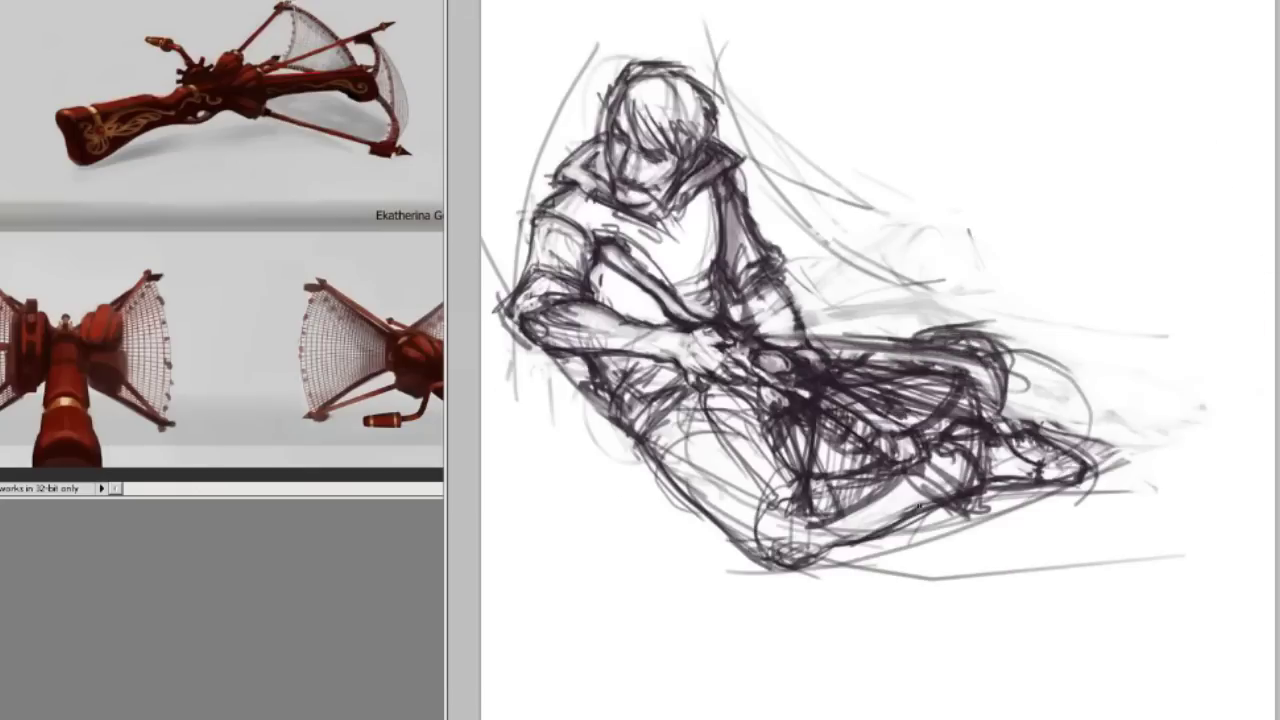
Step: Darken the far knee area, then erase the folded near leg and foot and rough in a downward thigh line
left_click_drag(890, 330, 1035, 345)
left_click_drag(820, 350, 960, 330)
left_click_drag(840, 540, 1150, 560)
left_click_drag(660, 400, 780, 590)
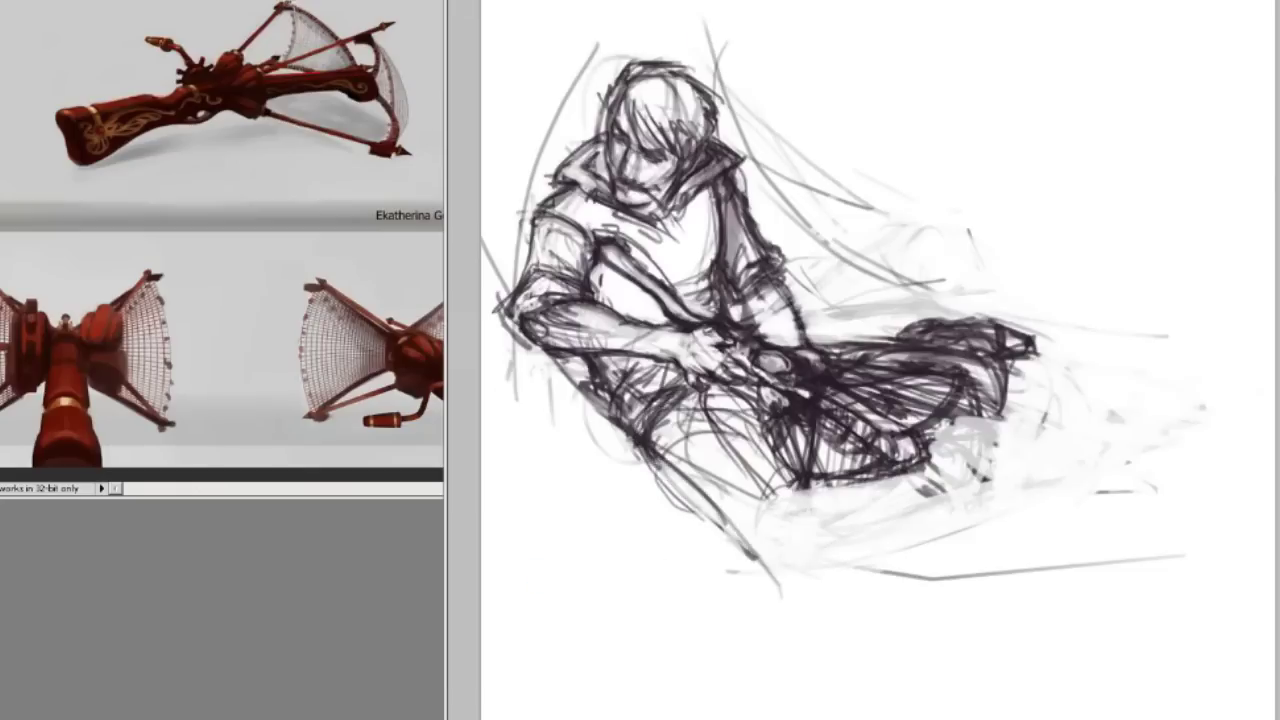
Step: Draw the near leg stretched diagonally downward with its knee and shoe, and block in a straight far leg
key("ctrl+t")
left_click(997, 411)
key("Tab")
key("h")
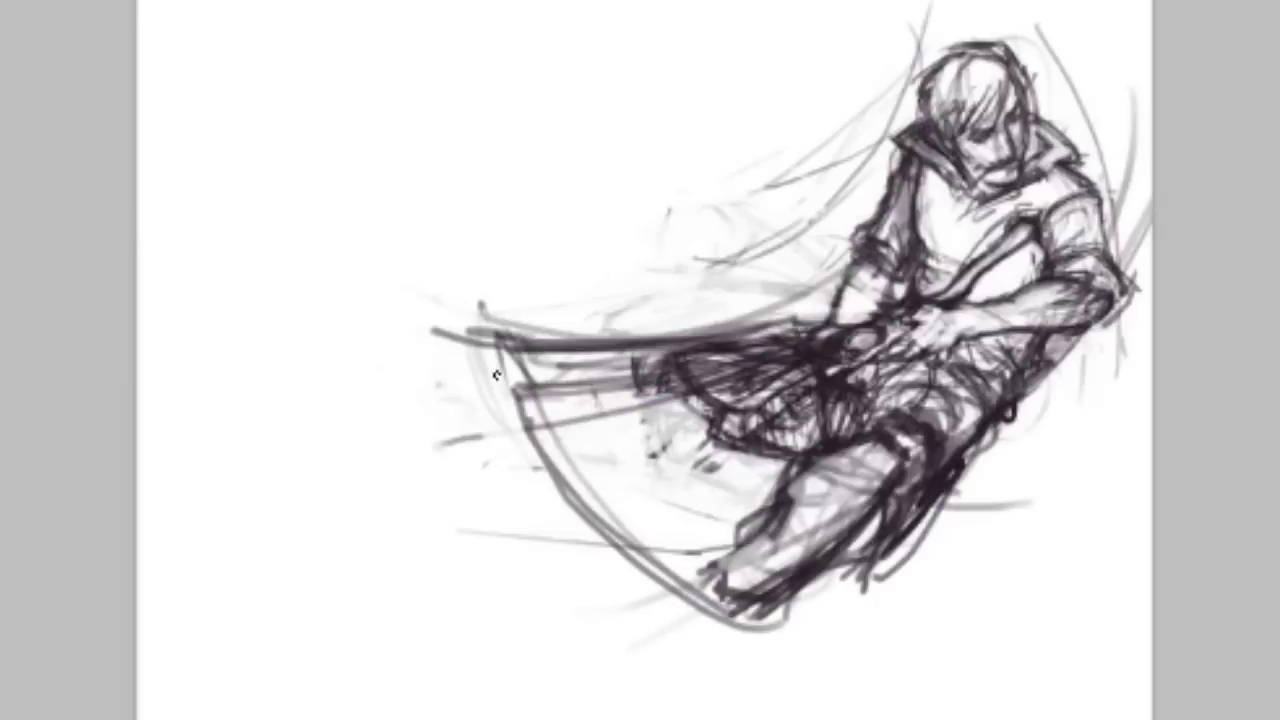
left_click_drag(450, 330, 840, 300)
key("ctrl+minus")
mouse_move(830, 460)
left_mouse_down()
mouse_move(720, 600)
mouse_move(705, 556)
left_mouse_up()
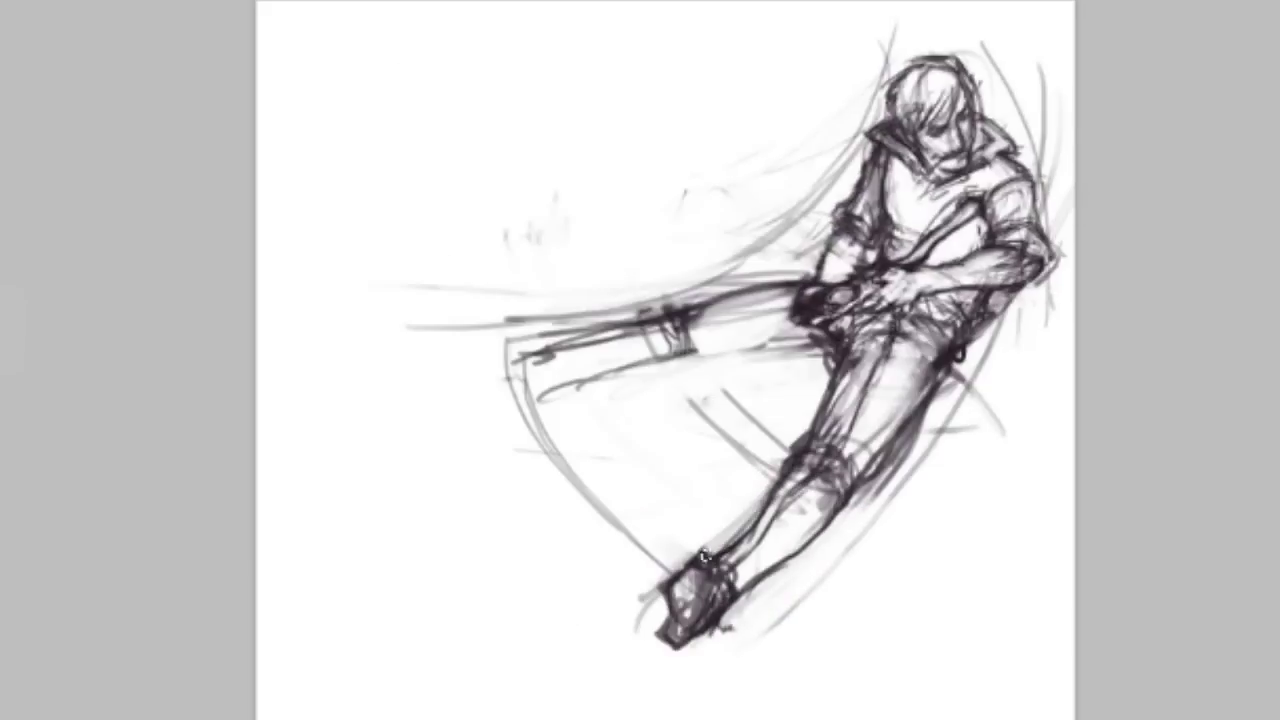
Step: Define the far leg as a straight, nearly horizontal limb ending in an upturned foot
key("h")
left_click_drag(540, 345, 740, 310)
left_click_drag(650, 330, 815, 350)
key("h")
mouse_move(470, 275)
left_mouse_down()
mouse_move(495, 380)
mouse_move(770, 345)
left_mouse_up()
key("h")
key("ctrl+z")
mouse_move(840, 280)
left_mouse_down()
mouse_move(850, 380)
mouse_move(860, 355)
left_mouse_up()
key("h")
left_click_drag(470, 285, 495, 390)
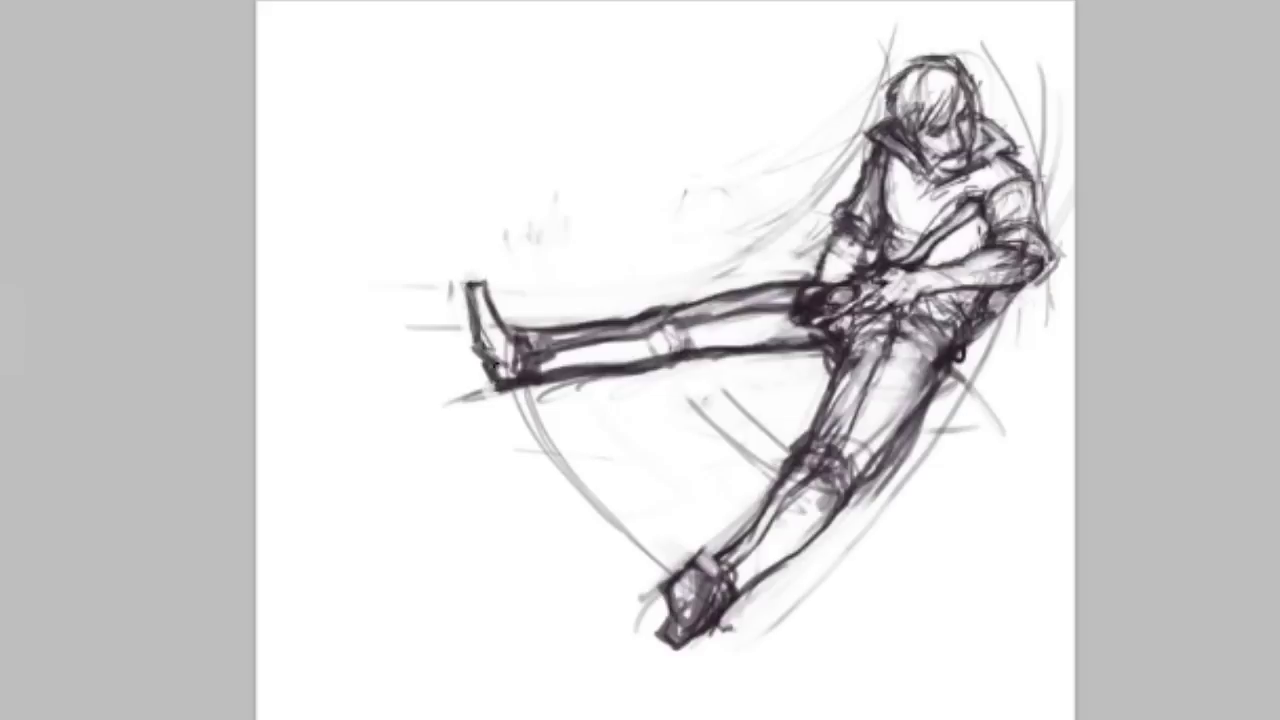
Step: Reshape the far leg's upturned foot with a slanted, pointed toe and a heavier heel
key("h")
left_click_drag(836, 385, 872, 282)
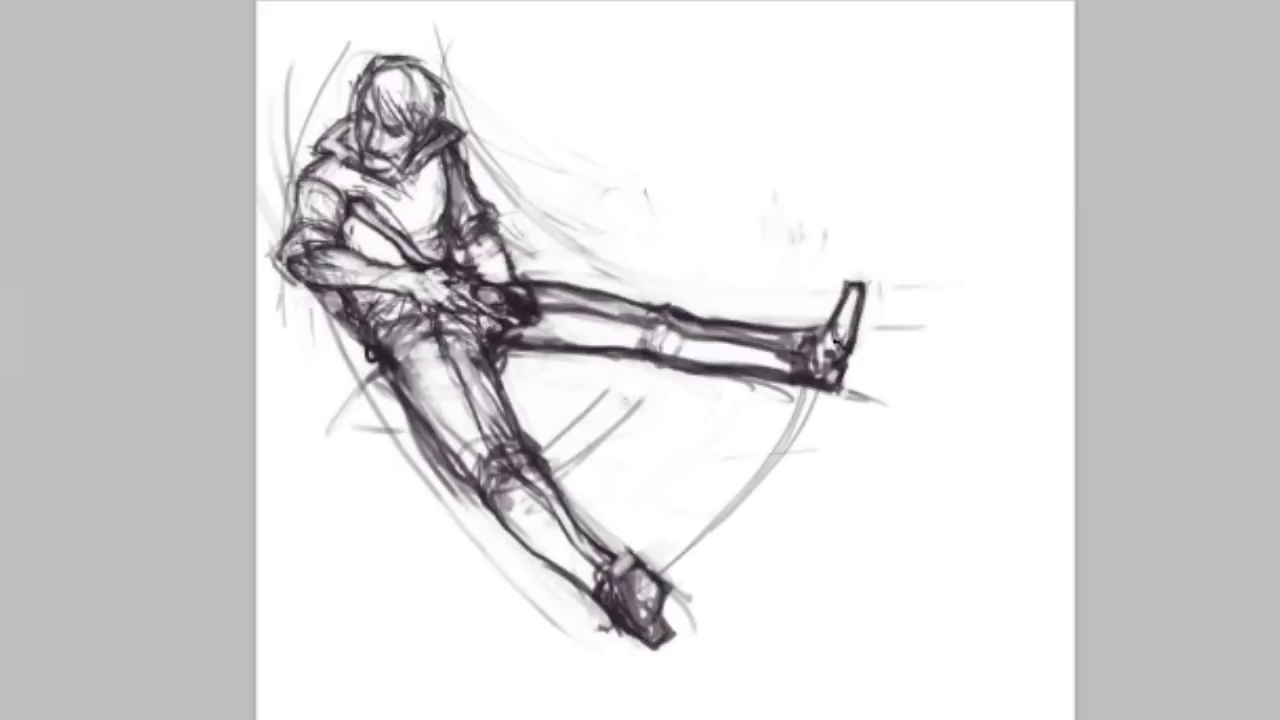
key("h")
key("h")
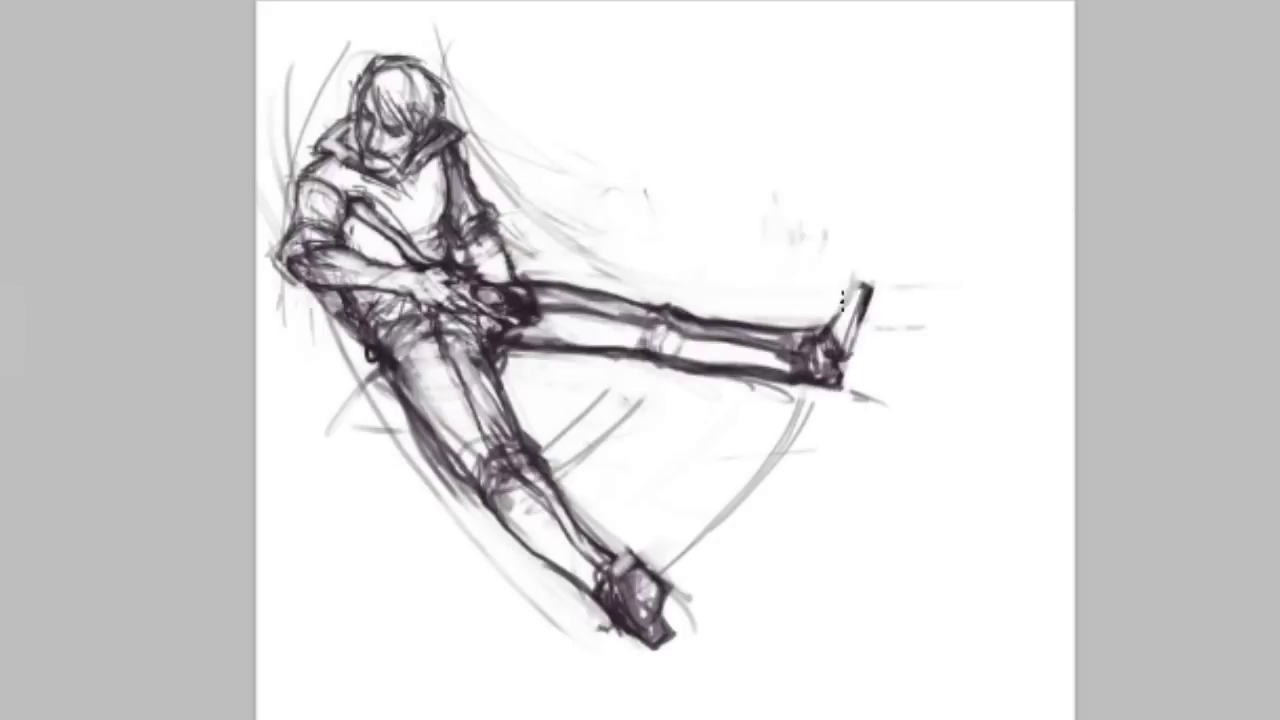
left_click_drag(840, 295, 850, 375)
key("h")
key("ctrl+z")
mouse_move(495, 370)
left_mouse_down()
mouse_move(457, 300)
mouse_move(500, 357)
left_mouse_up()
key("h")
Step: Crop the canvas closer to the figure, trimming the empty side beyond the extended foot
key("ctrl+t")
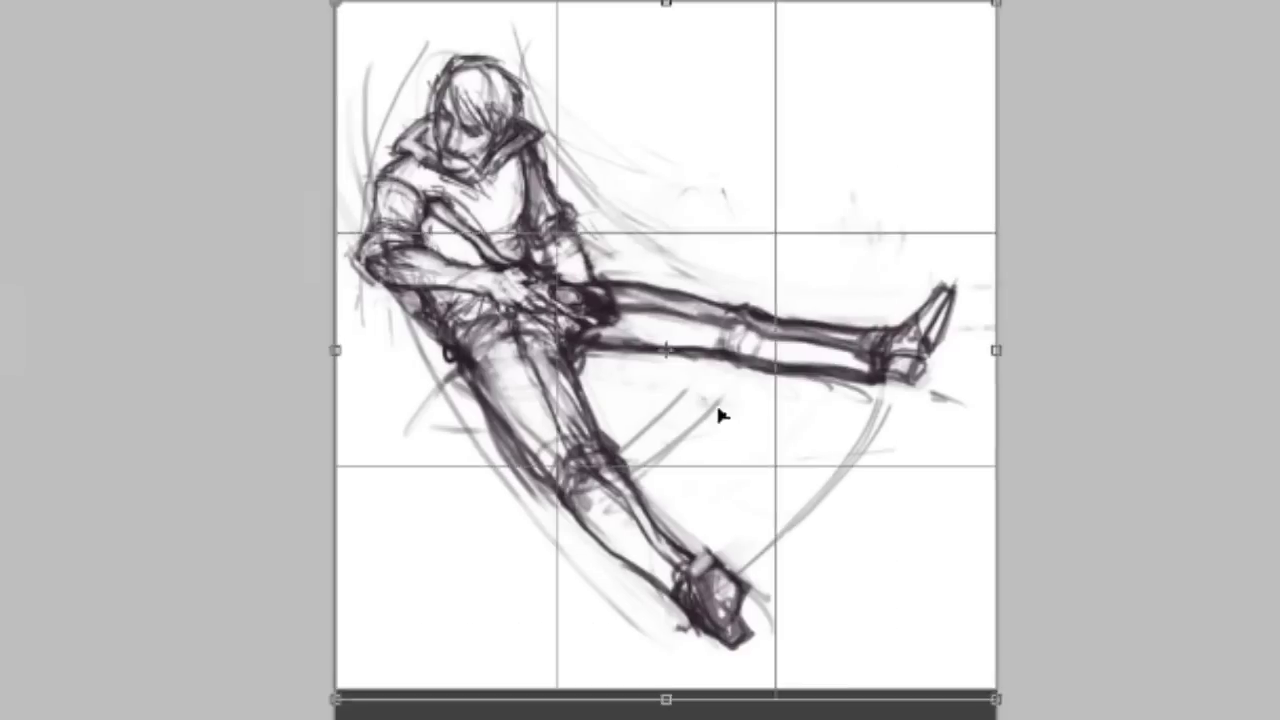
key("Return")
key("h")
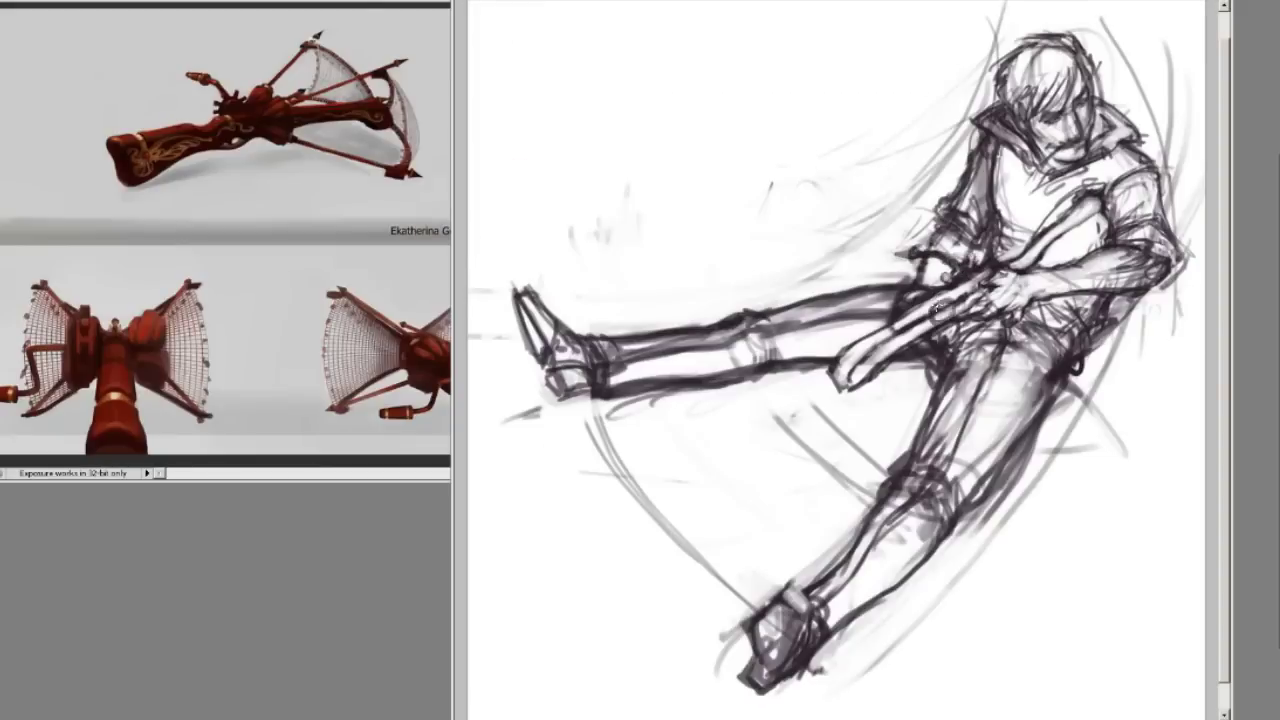
Step: Sketch the crossbow's fore-end, spread limbs and string in front of the hips, checking it in mirrored view
left_click_drag(937, 308, 870, 410)
left_click_drag(905, 295, 790, 440)
left_click_drag(930, 360, 820, 445)
key("h")
key("h")
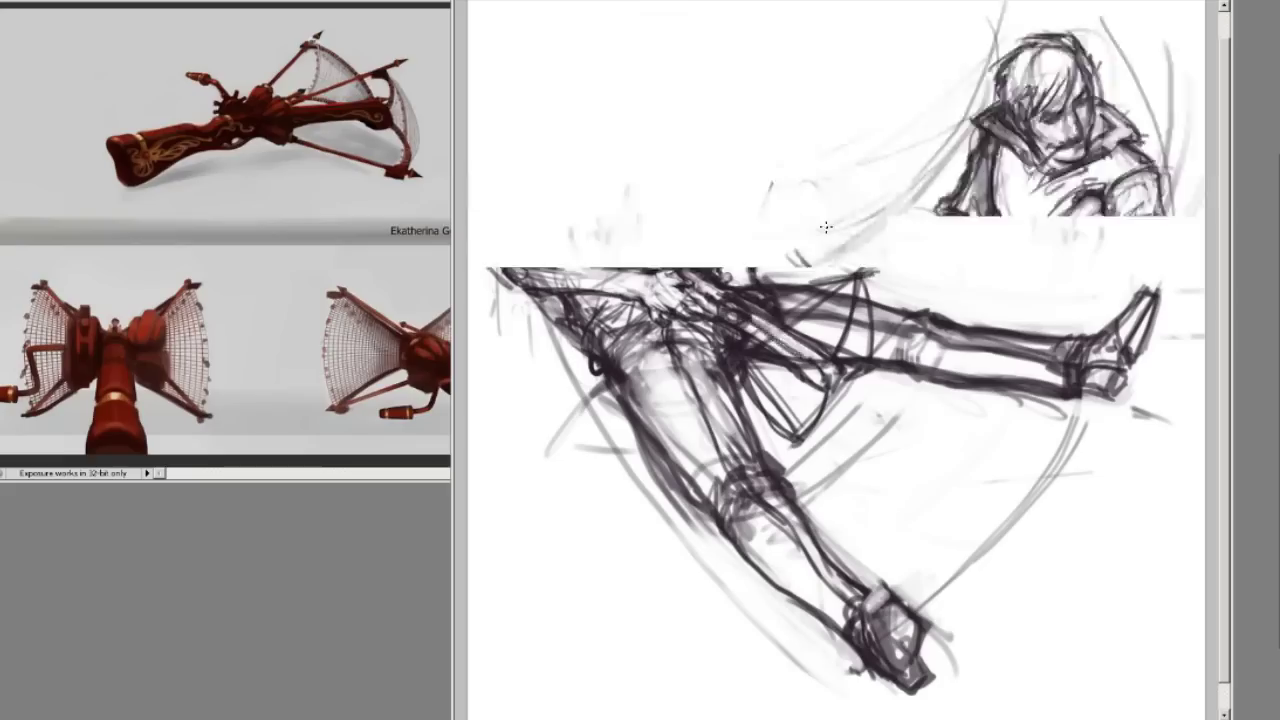
key("h")
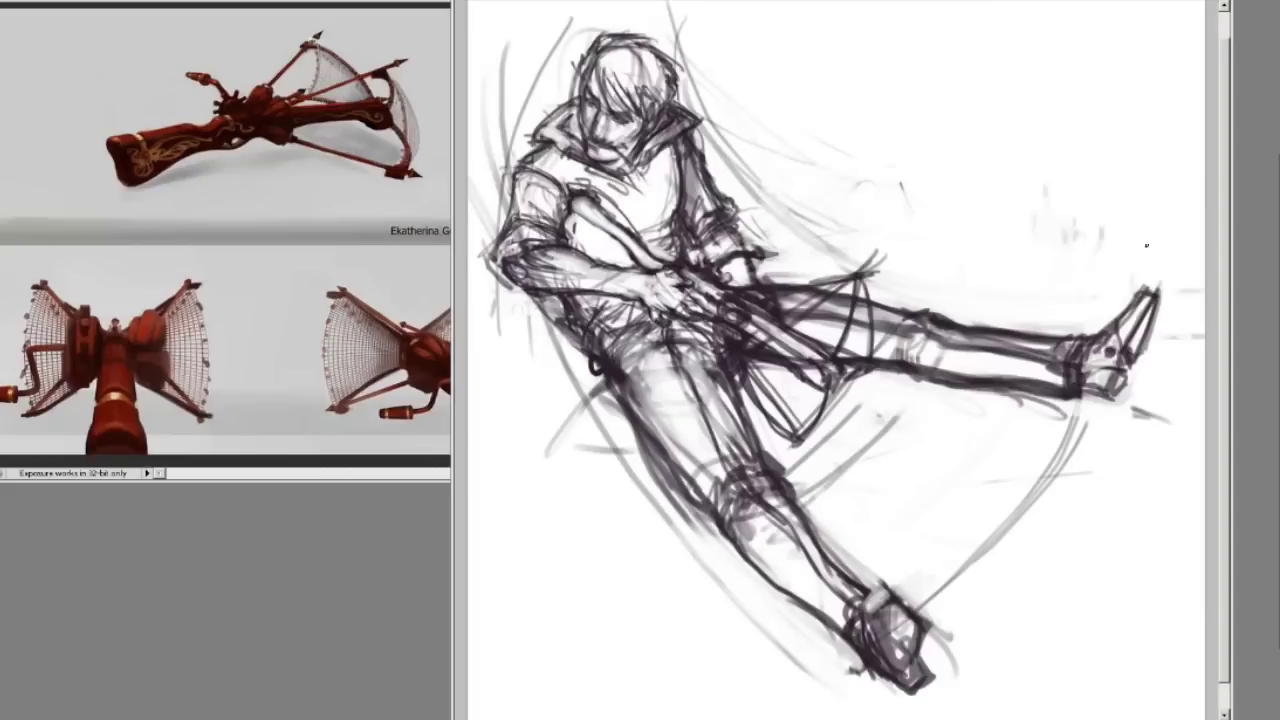
key("h")
key("h")
key("ctrl+minus")
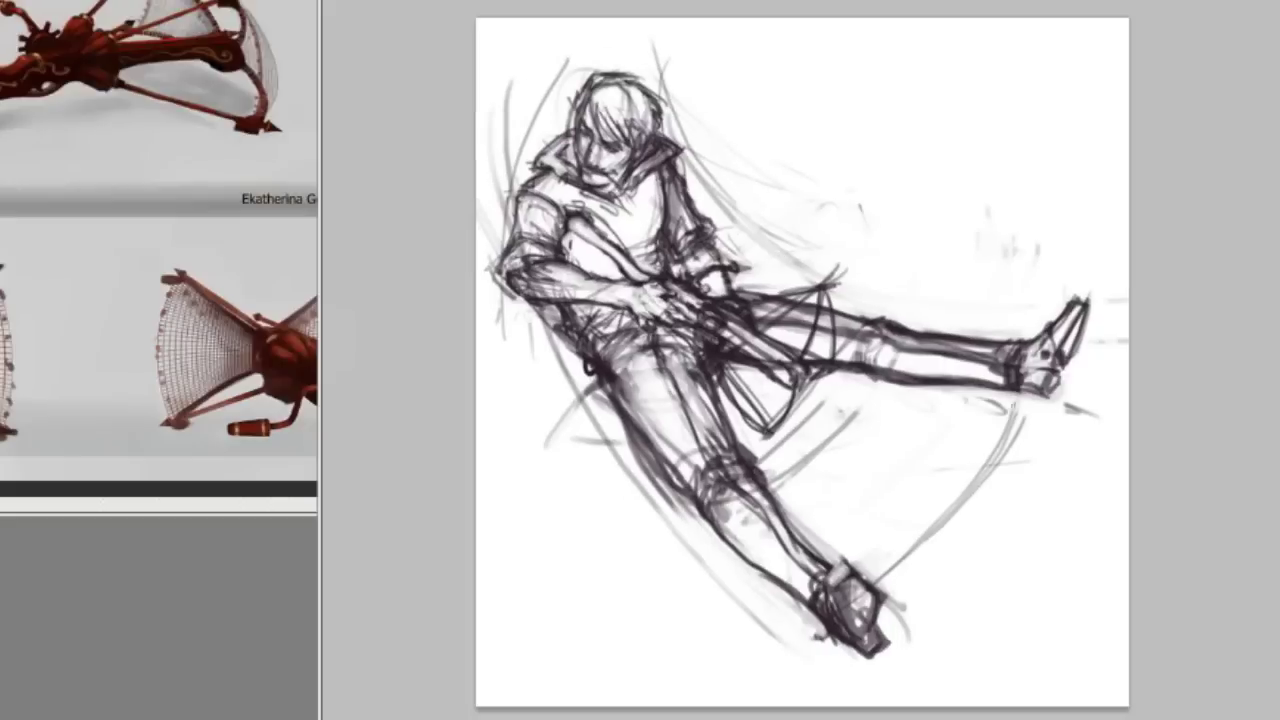
Step: Clean up the extended leg's calf and redraw its foot with a taller, more upright sole
left_click_drag(882, 392, 993, 347)
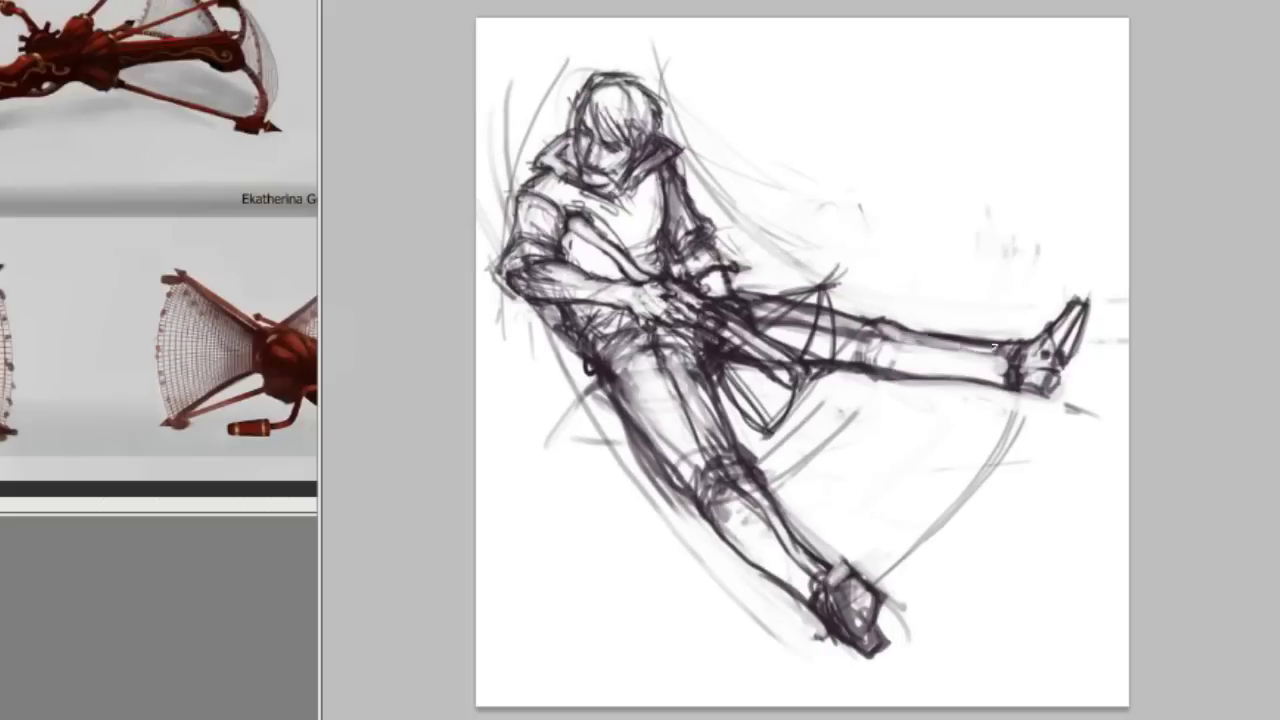
key("h")
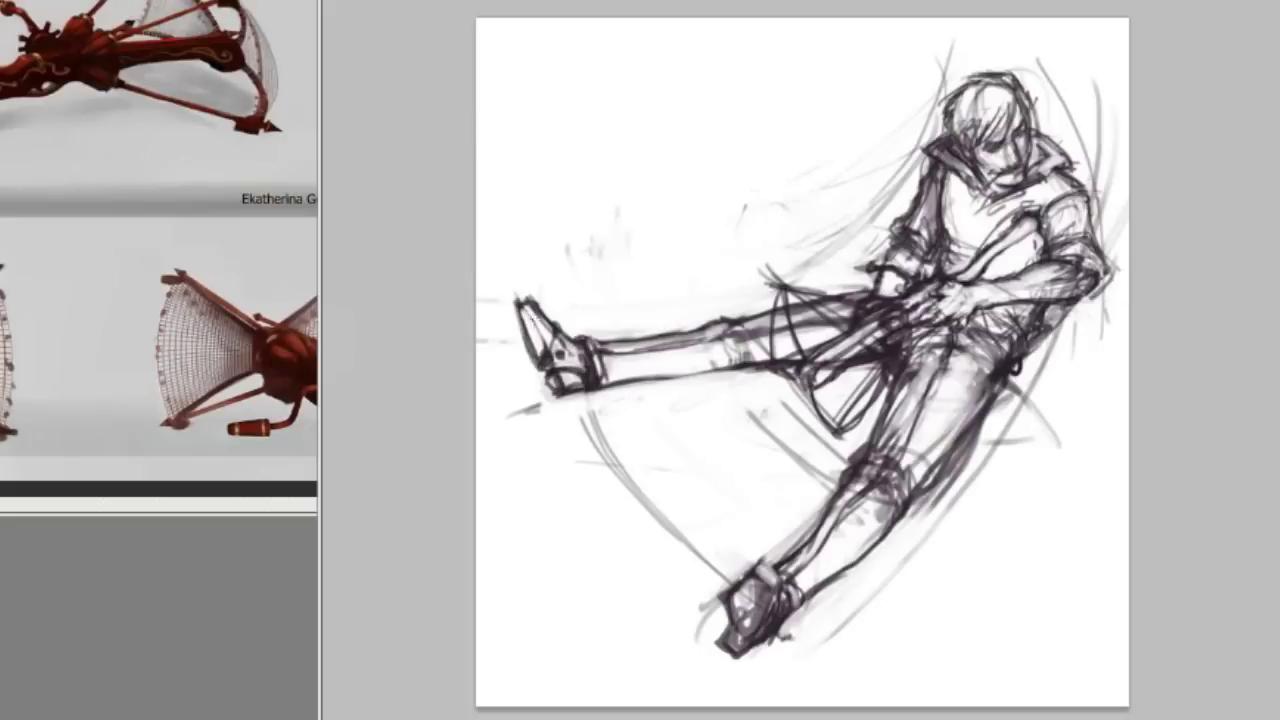
key("h")
left_click_drag(1050, 398, 1096, 290)
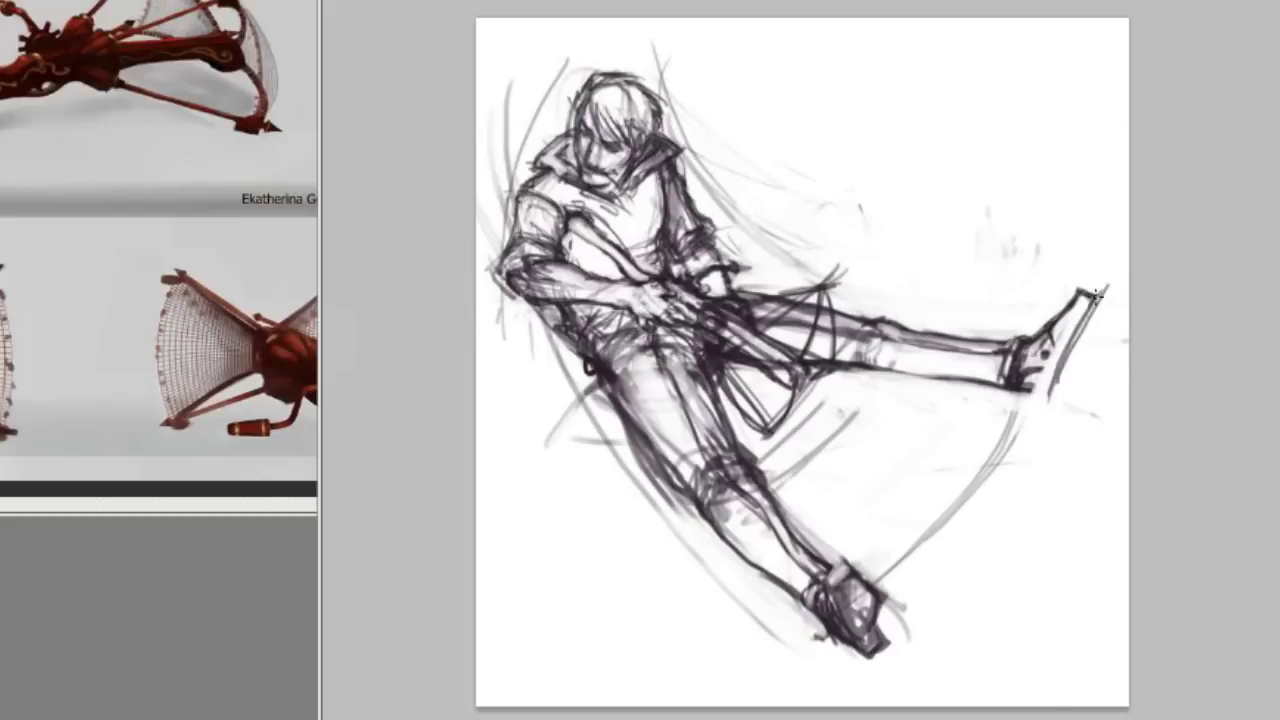
key("h")
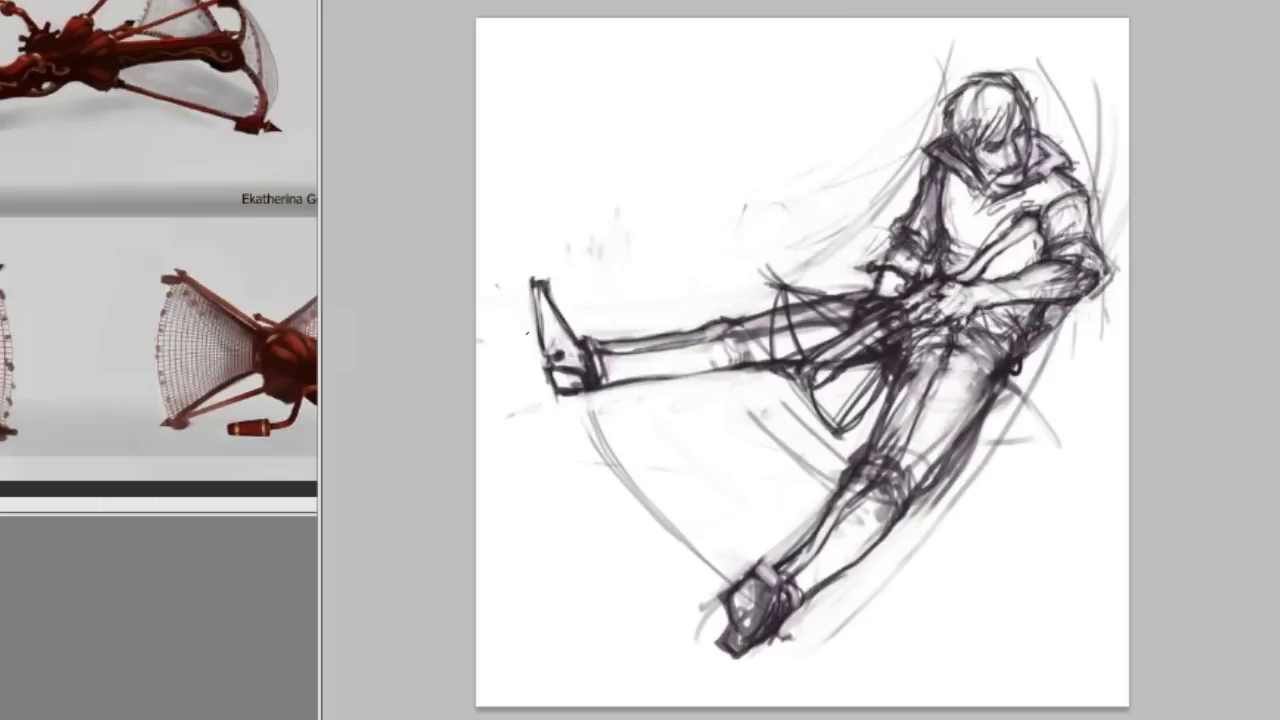
Step: Outline the extended leg's shoe with a narrow, rounded toe
key("h")
left_click_drag(1050, 340, 1055, 290)
key("h")
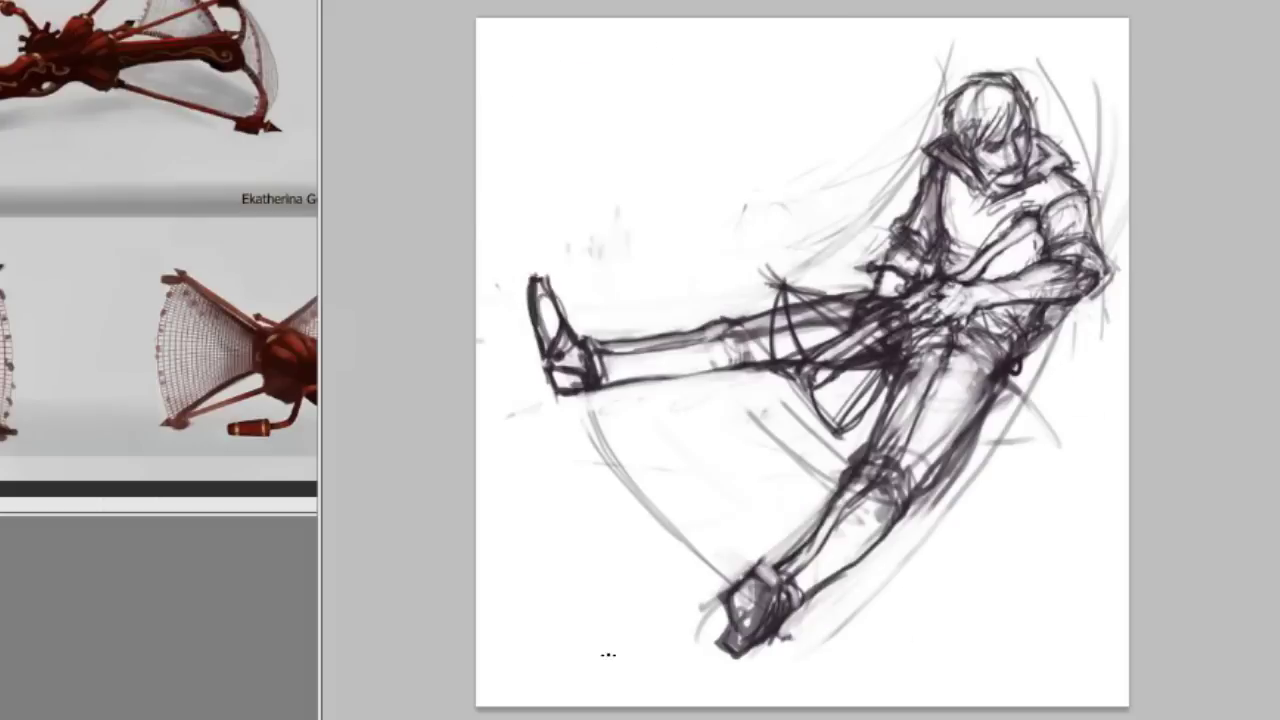
left_click_drag(545, 300, 560, 390)
key("h")
Step: Redraw the extended leg's foot at a slant with a thin, straight sole
left_click_drag(1020, 345, 1043, 307)
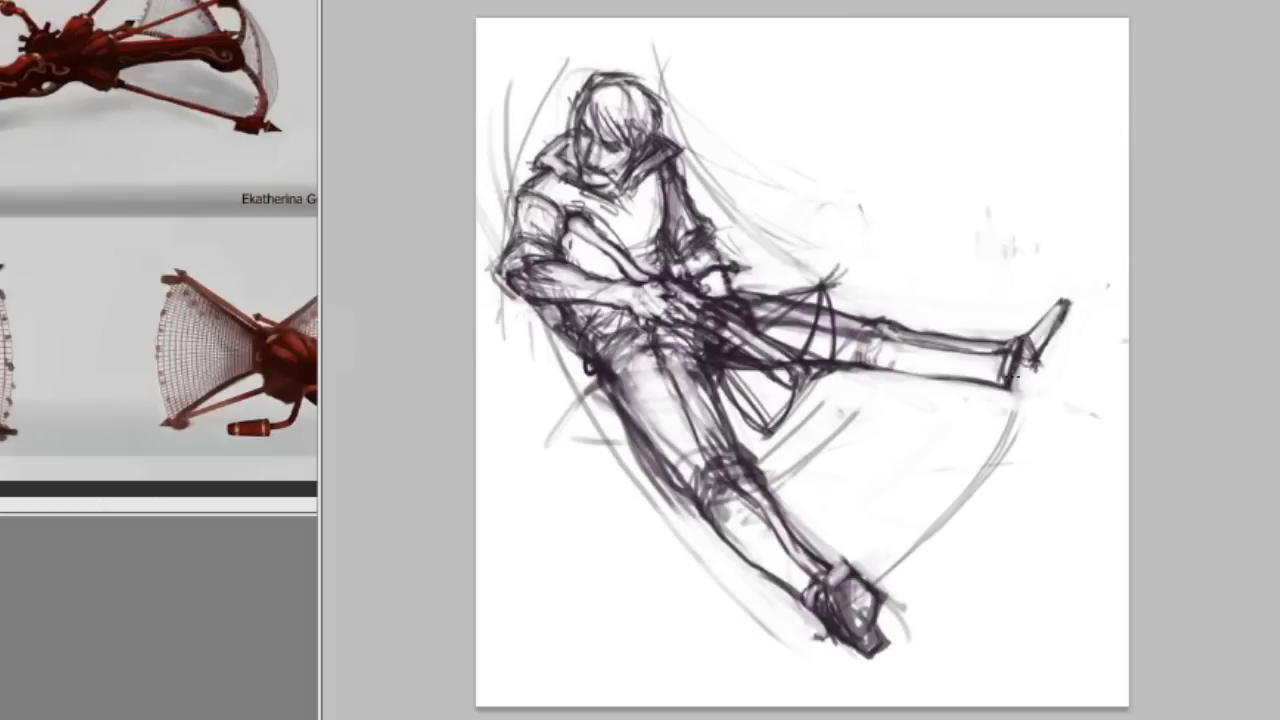
key("h")
left_click_drag(543, 337, 535, 285)
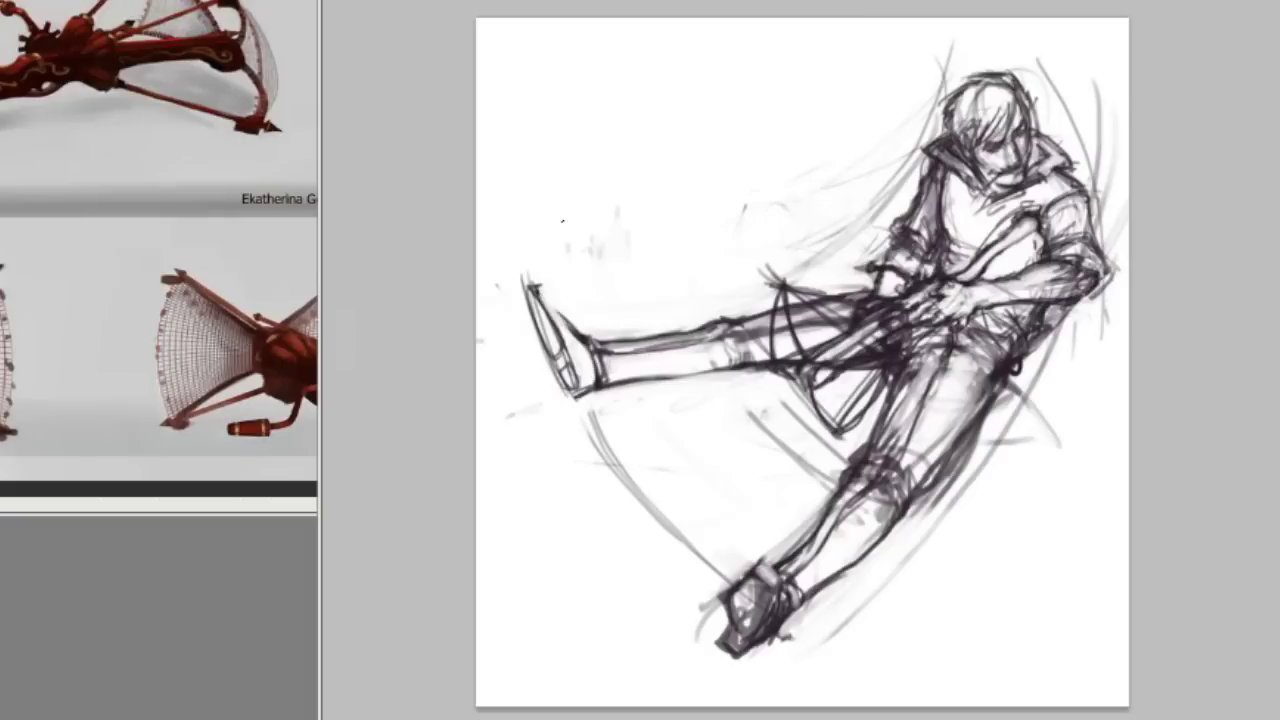
left_click_drag(540, 332, 570, 288)
Step: Erase the extended leg's foot back to the trouser cuff
key("h")
left_click_drag(1075, 285, 1010, 390)
key("h")
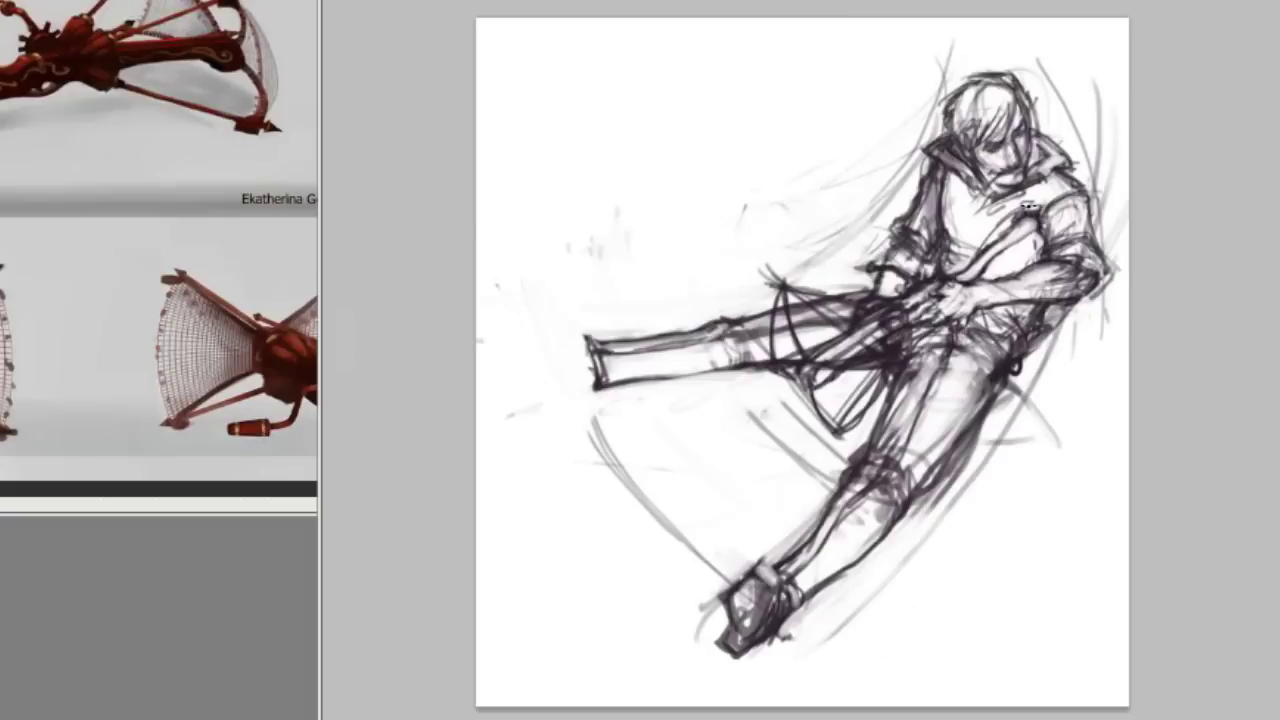
Step: Sketch long guide arcs sweeping between the two feet and block in the extended leg's foot as a slanted wedge
left_click_drag(710, 630, 523, 283)
left_click_drag(780, 555, 520, 255)
key("h")
mouse_move(1065, 290)
left_mouse_down()
mouse_move(1020, 385)
mouse_move(1043, 360)
left_mouse_up()
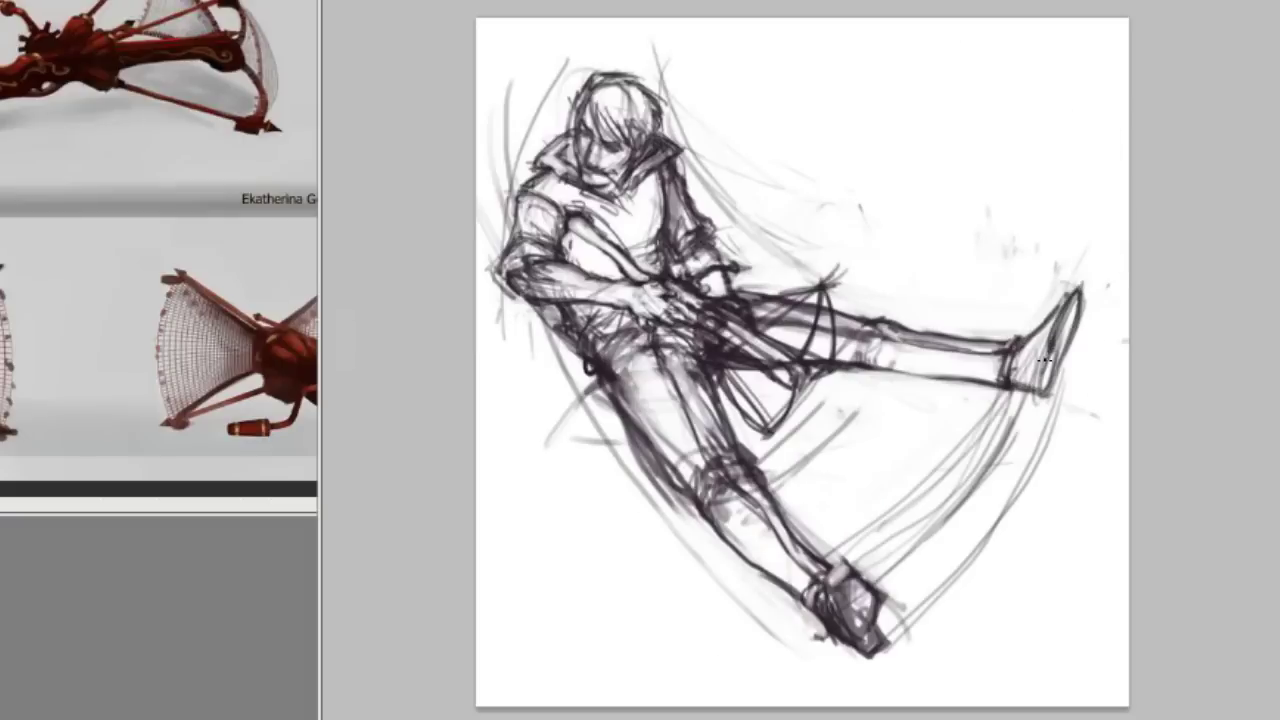
Step: Erase the extended leg from the crossbow's bow outward, including its foot, and compare the pose in mirrored view
left_click_drag(907, 303, 1060, 340)
key("h")
key("h")
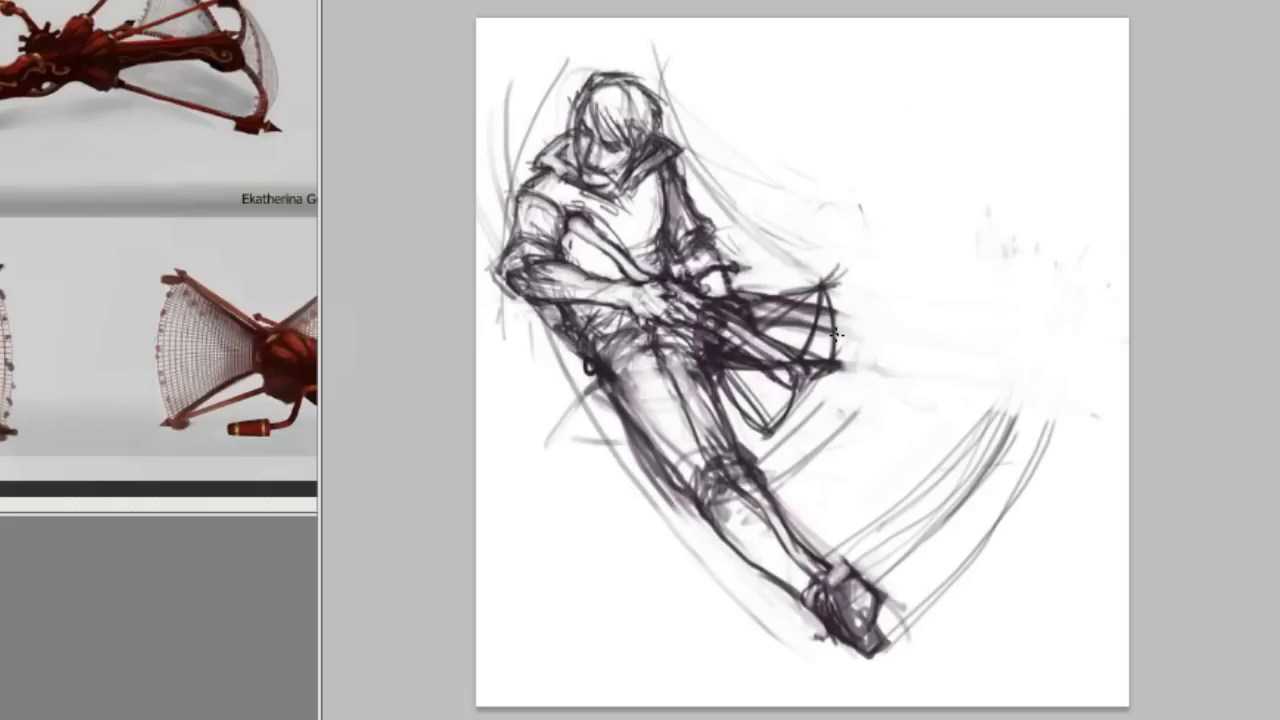
Step: Try ending the extended leg in a stump just beyond the bow, with protruding bone-like shapes and a rounded cap
left_click_drag(884, 320, 844, 363)
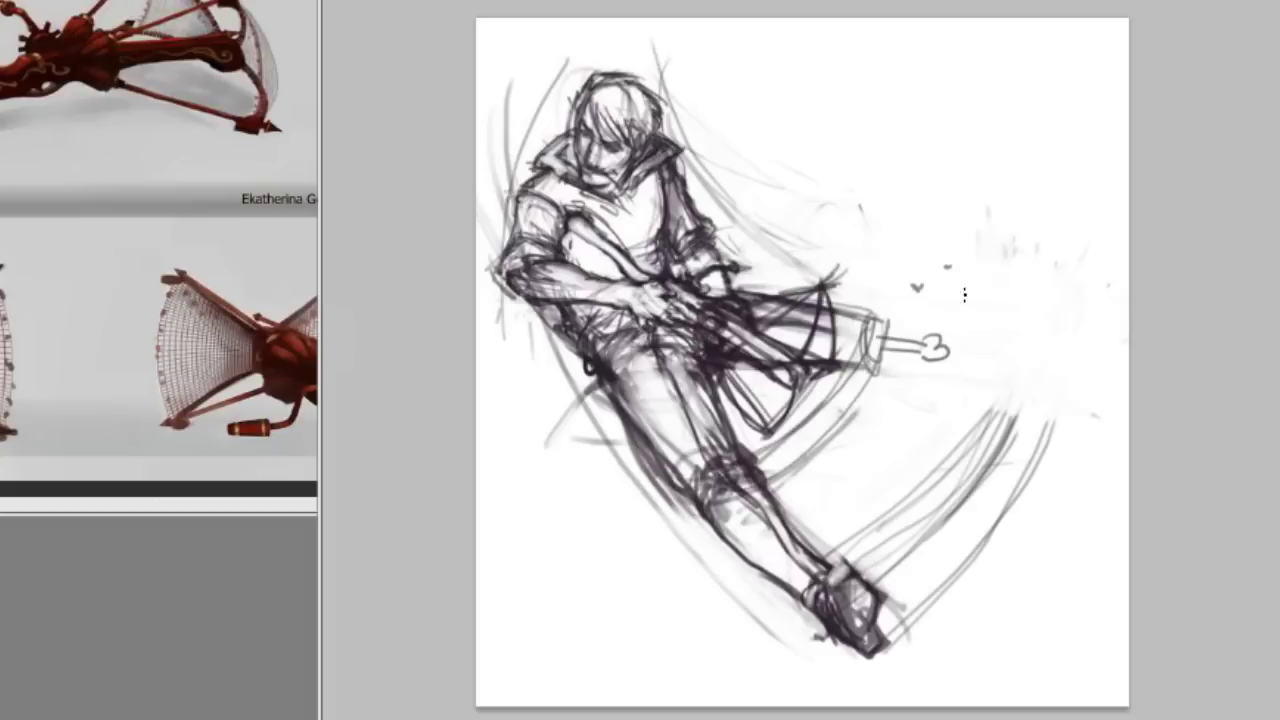
mouse_move(984, 232)
left_mouse_down()
mouse_move(914, 309)
mouse_move(968, 350)
left_mouse_up()
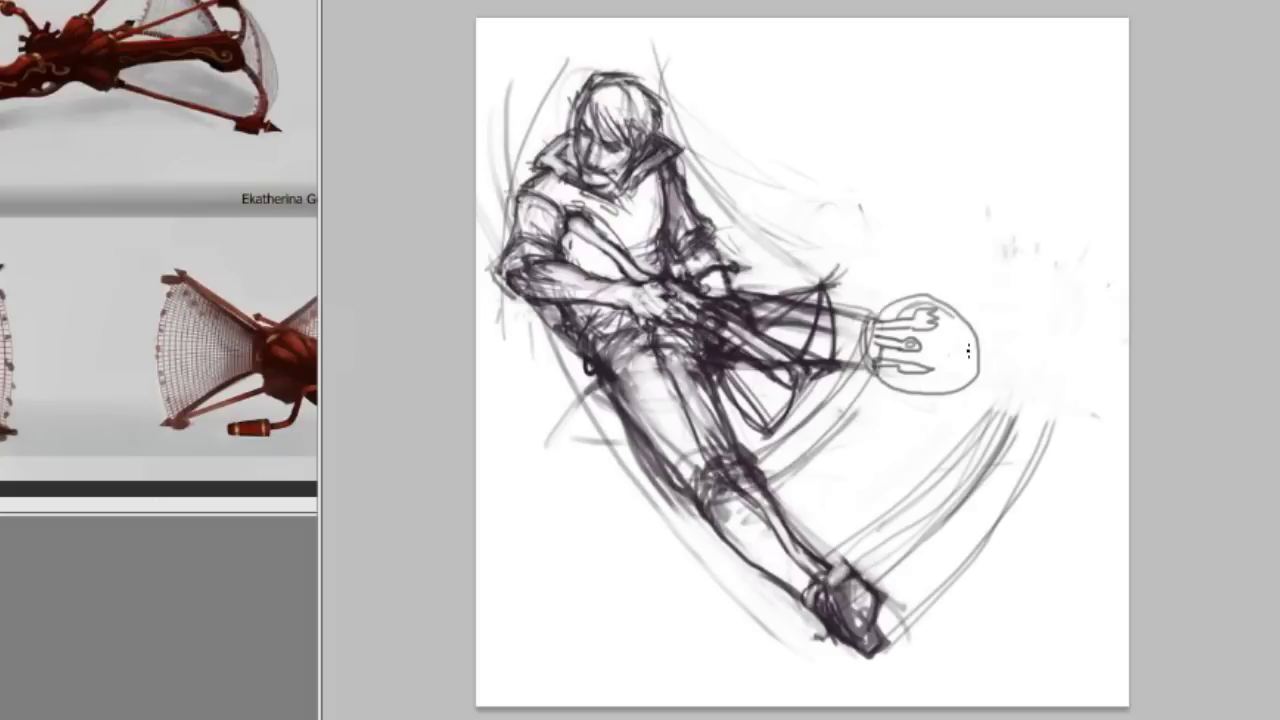
mouse_move(924, 312)
left_mouse_down()
mouse_move(904, 375)
mouse_move(870, 330)
mouse_move(881, 309)
left_mouse_up()
key("ctrl+z")
Step: Redraw the extended leg's knee and straight lower leg beyond the crossbow, clearing the trial arcs for a lowered shin
left_click_drag(720, 330, 940, 300)
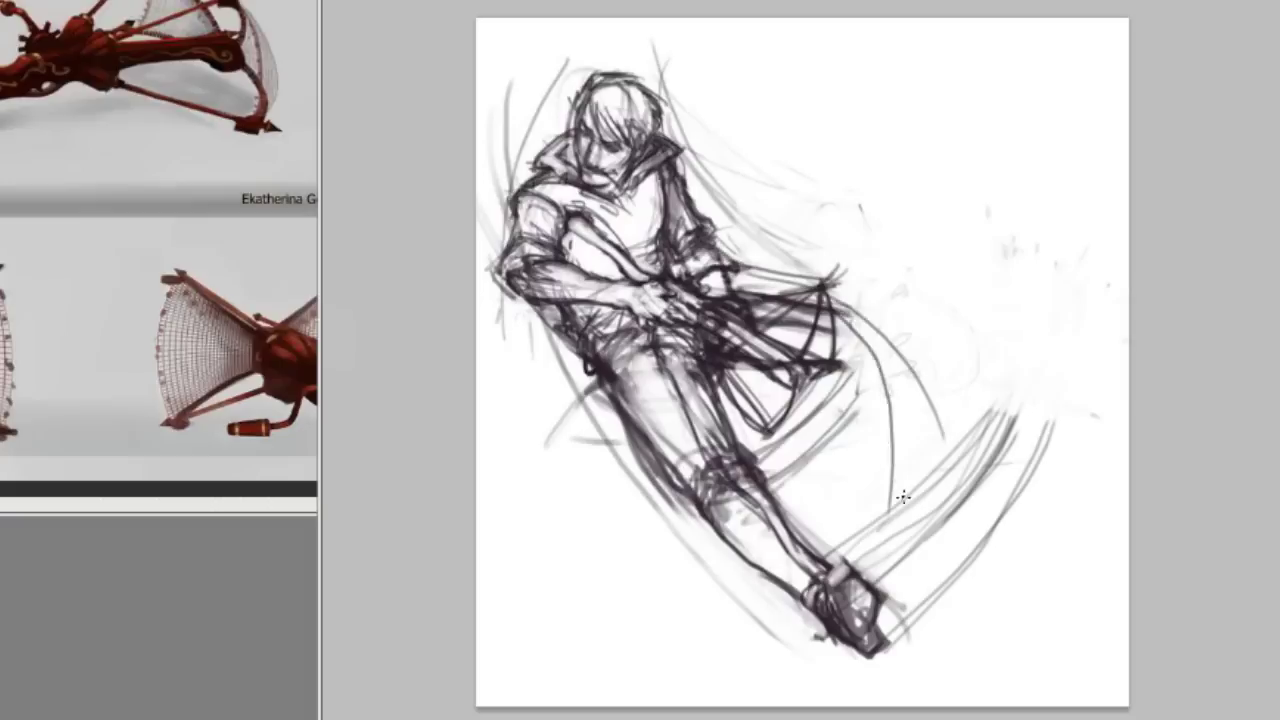
left_click_drag(830, 350, 1100, 480)
key("m")
left_click_drag(760, 330, 563, 393)
key("m")
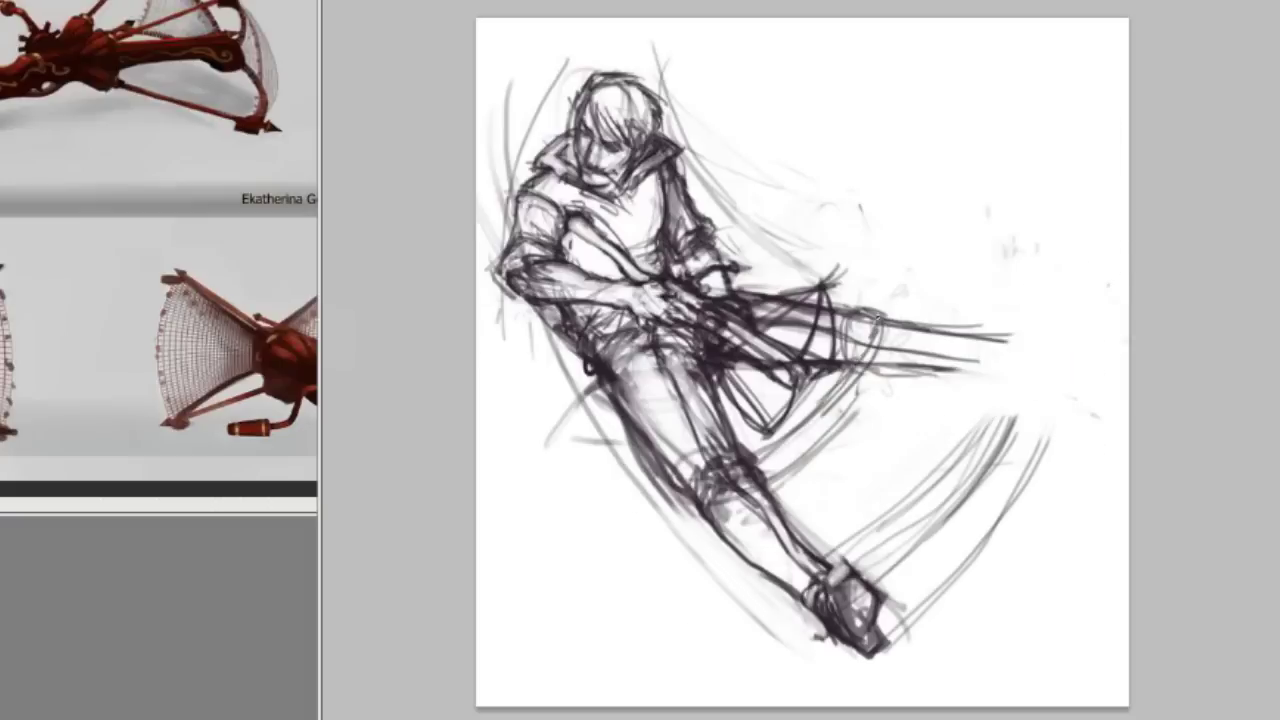
Step: Sketch an upright foot on the extended leg and reinforce the guide arcs linking both feet, viewing the result mirrored
mouse_move(940, 300)
left_mouse_down()
mouse_move(995, 290)
mouse_move(935, 400)
left_mouse_up()
key("ctrl+z")
left_click_drag(870, 560, 1008, 345)
key("m")
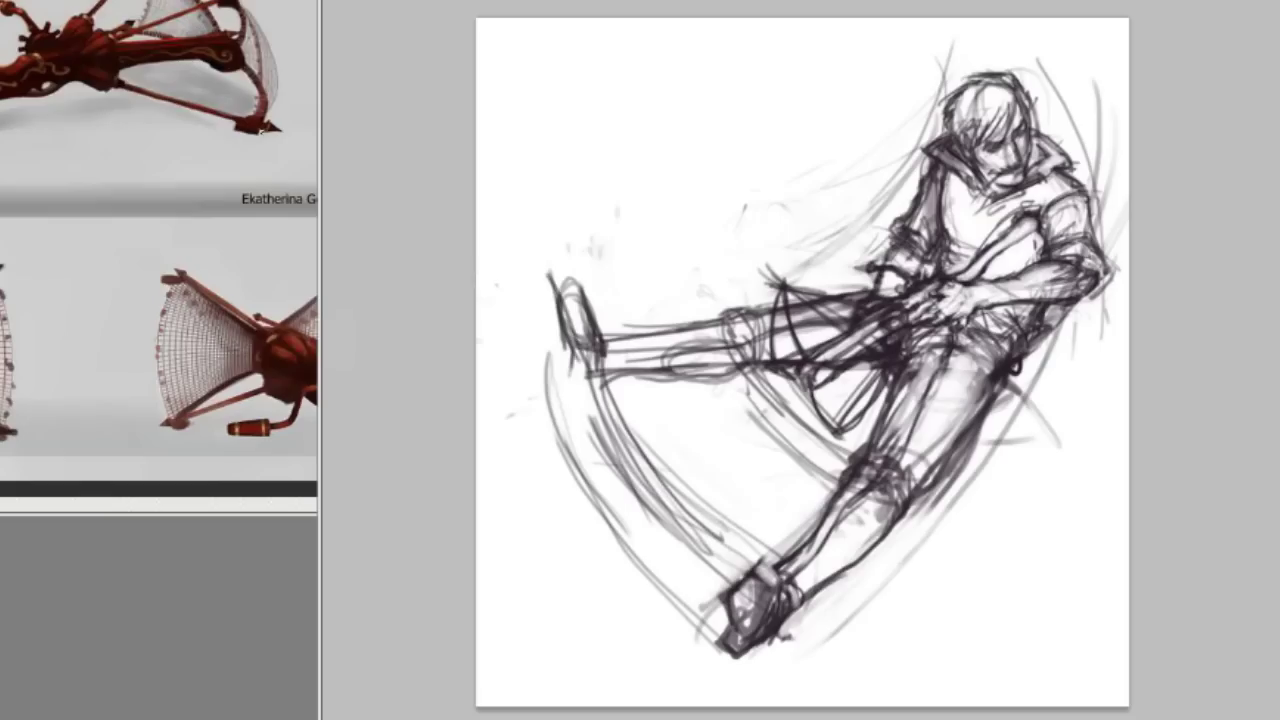
Step: Flip the view back and rotate the whole sketch until the figure stands upright on the supporting leg
key("shift+m")
key("m")
key("ctrl+t")
left_click_drag(570, 352, 657, 271)
key("Return")
Step: Redraw the extended leg's calf with cleaner contours and block in its foot as an angled wedge, undoing unwanted strokes
left_click_drag(880, 390, 830, 560)
mouse_move(880, 415)
left_mouse_down()
mouse_move(1005, 535)
mouse_move(1018, 512)
mouse_move(932, 590)
mouse_move(1018, 506)
mouse_move(935, 598)
left_mouse_up()
key("ctrl+z")
key("ctrl+z")
key("ctrl+z")
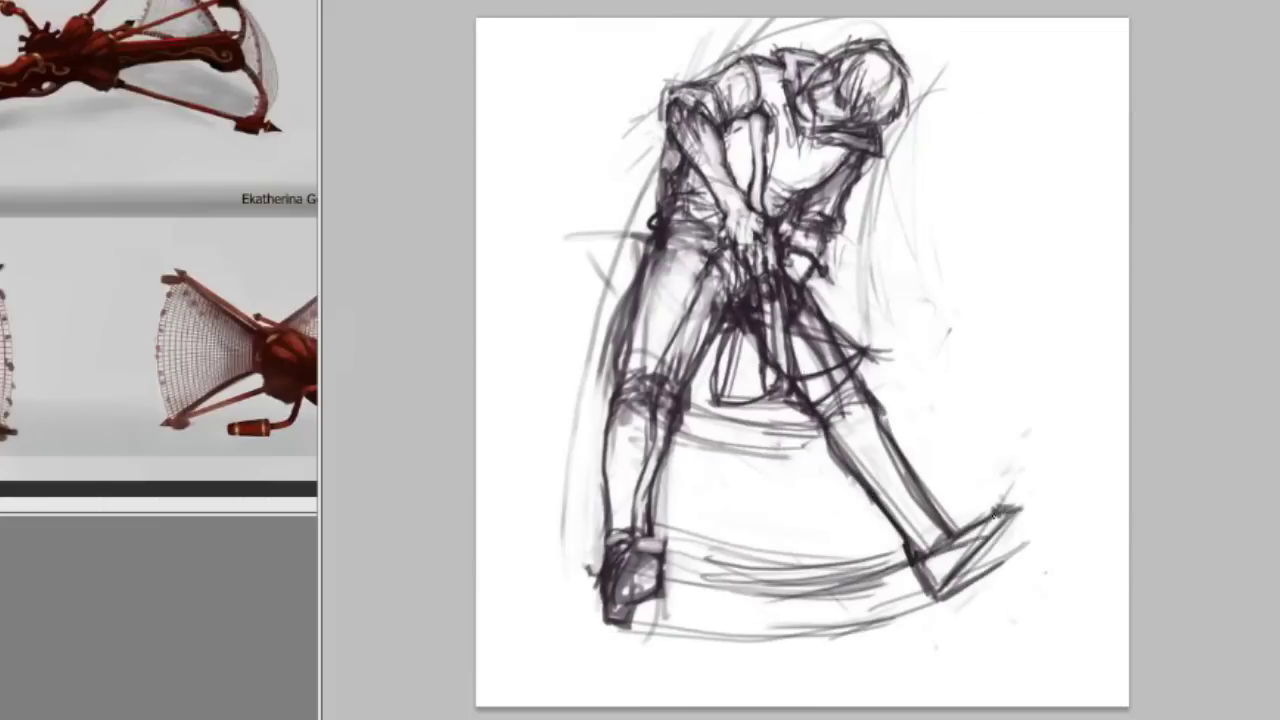
Step: Define the extended leg's pointed shoe and sole, add cuffs at both ankles, and check the figure in mirrored view
left_click_drag(1022, 530, 940, 592)
left_click_drag(938, 511, 955, 585)
left_click_drag(595, 520, 645, 560)
left_click_drag(950, 510, 1000, 565)
left_click_drag(880, 435, 830, 555)
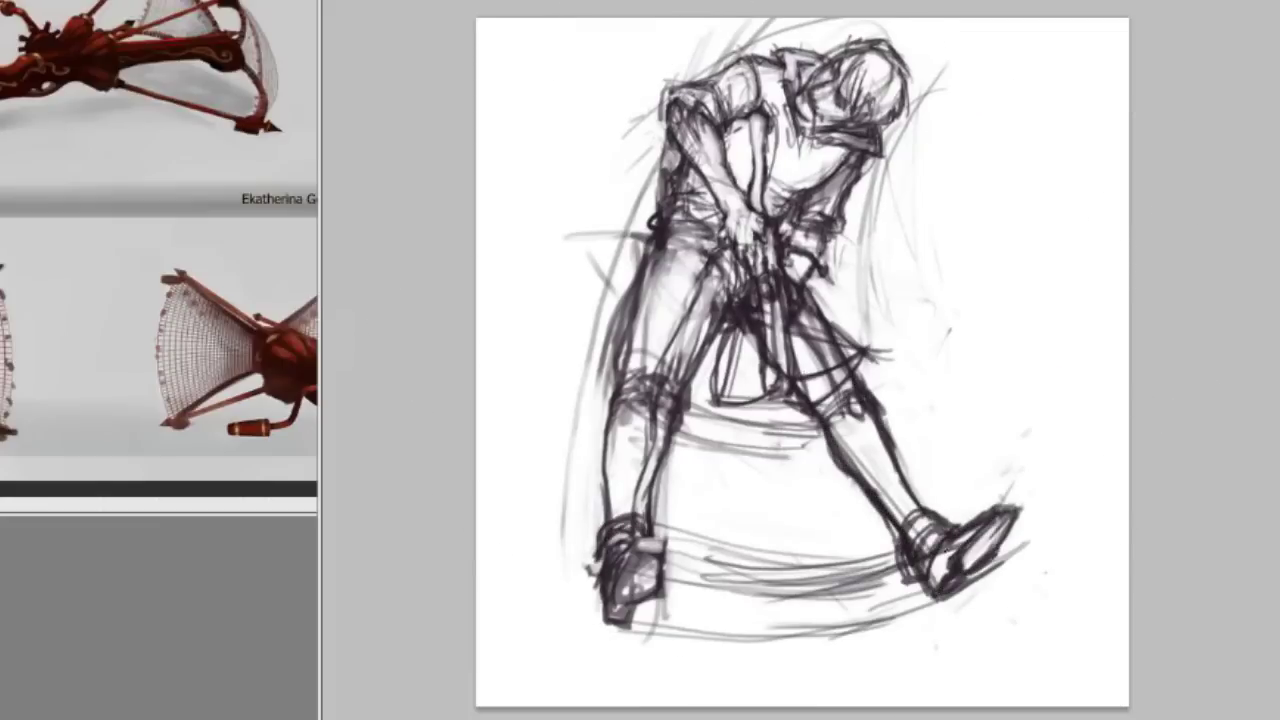
left_click_drag(1015, 512, 945, 595)
key("h")
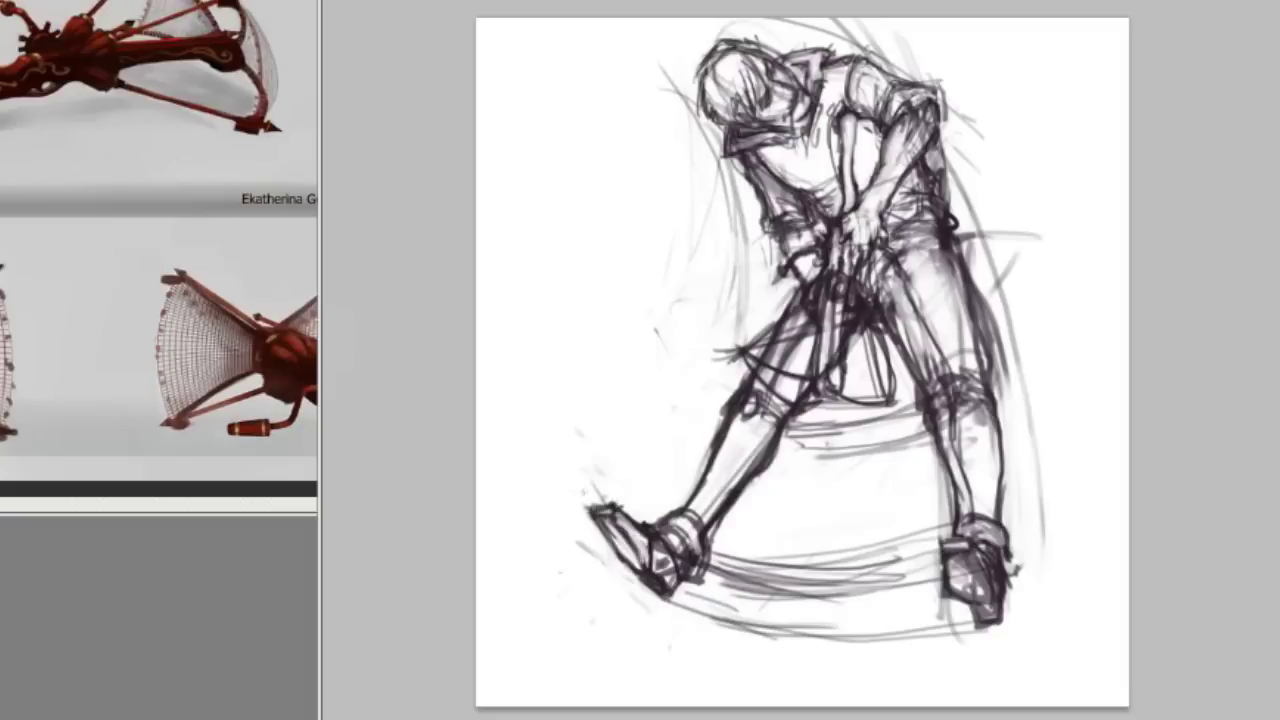
key("h")
Step: Rotate the sketch back to its leaning diagonal pose and compare it in mirrored view
key("ctrl+t")
left_click_drag(1090, 600, 1000, 690)
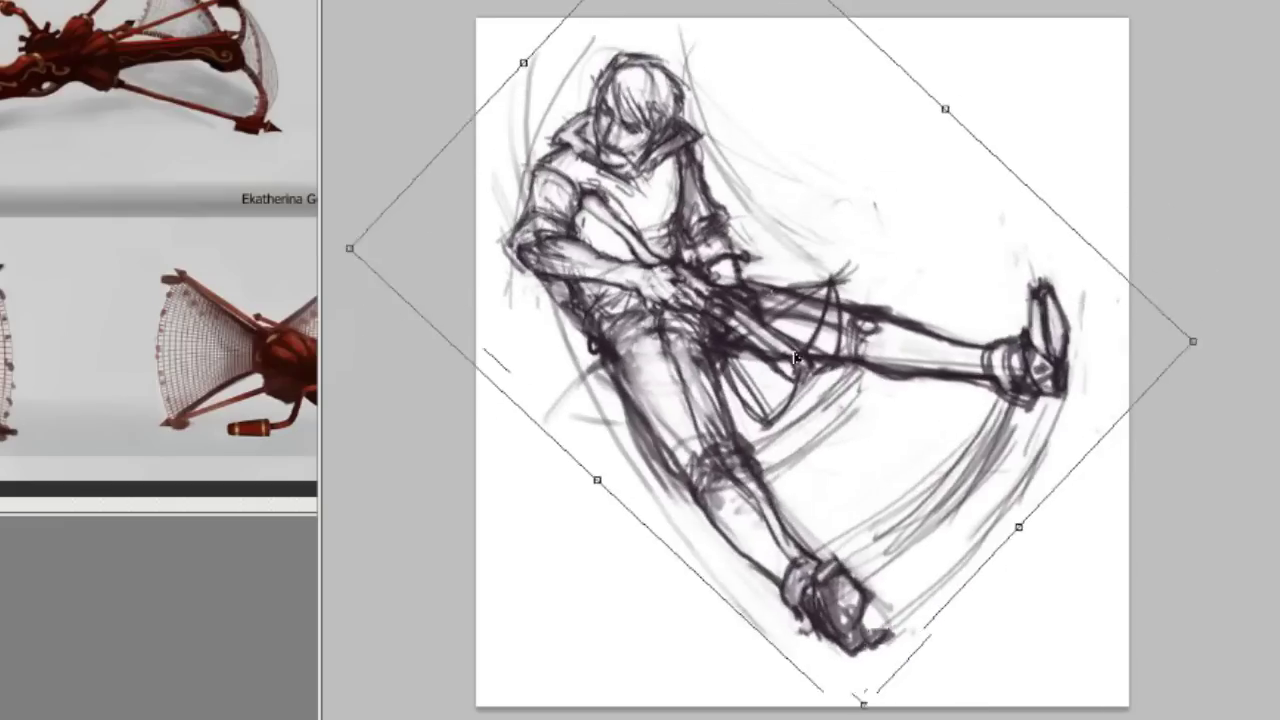
key("Return")
key("h")
key("h")
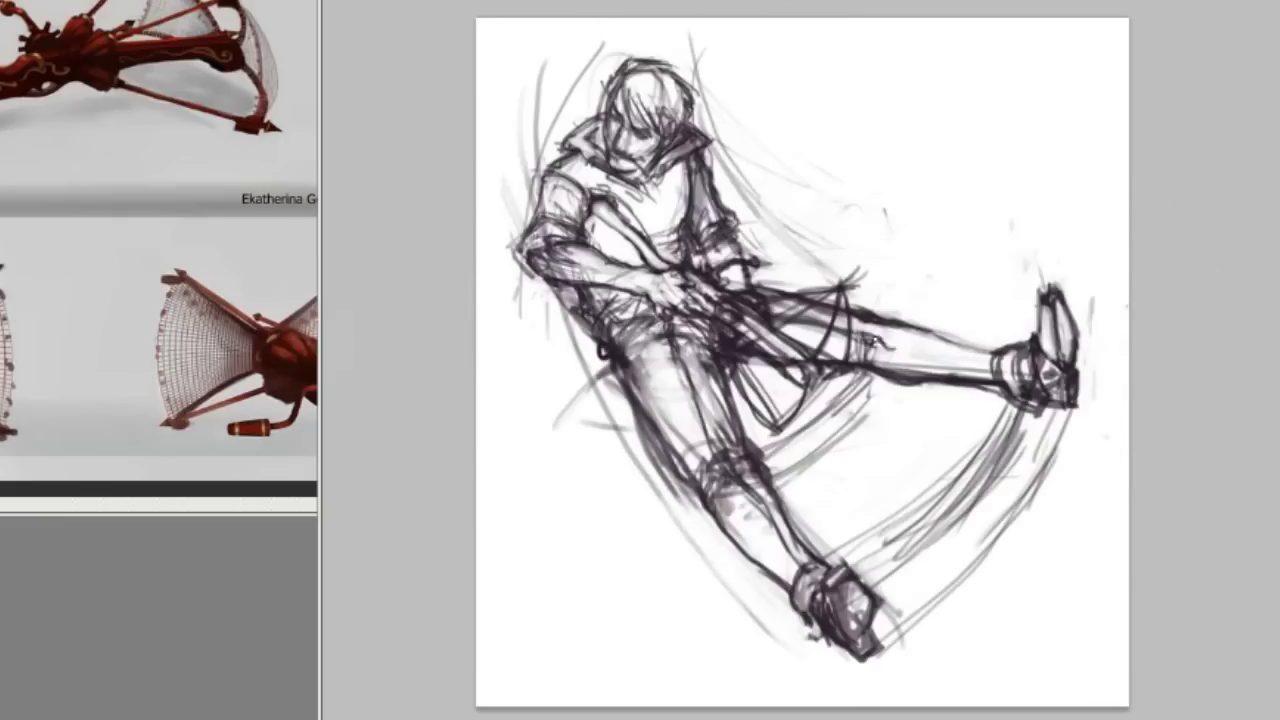
key("h")
Step: Try fine line work for the brows, eyes and nose over the faded sketch, and undo those strokes
scroll(930, 100, "up", 5)
mouse_move(899, 124)
left_mouse_down()
mouse_move(911, 174)
mouse_move(882, 153)
left_mouse_up()
scroll(930, 97, "down", 2)
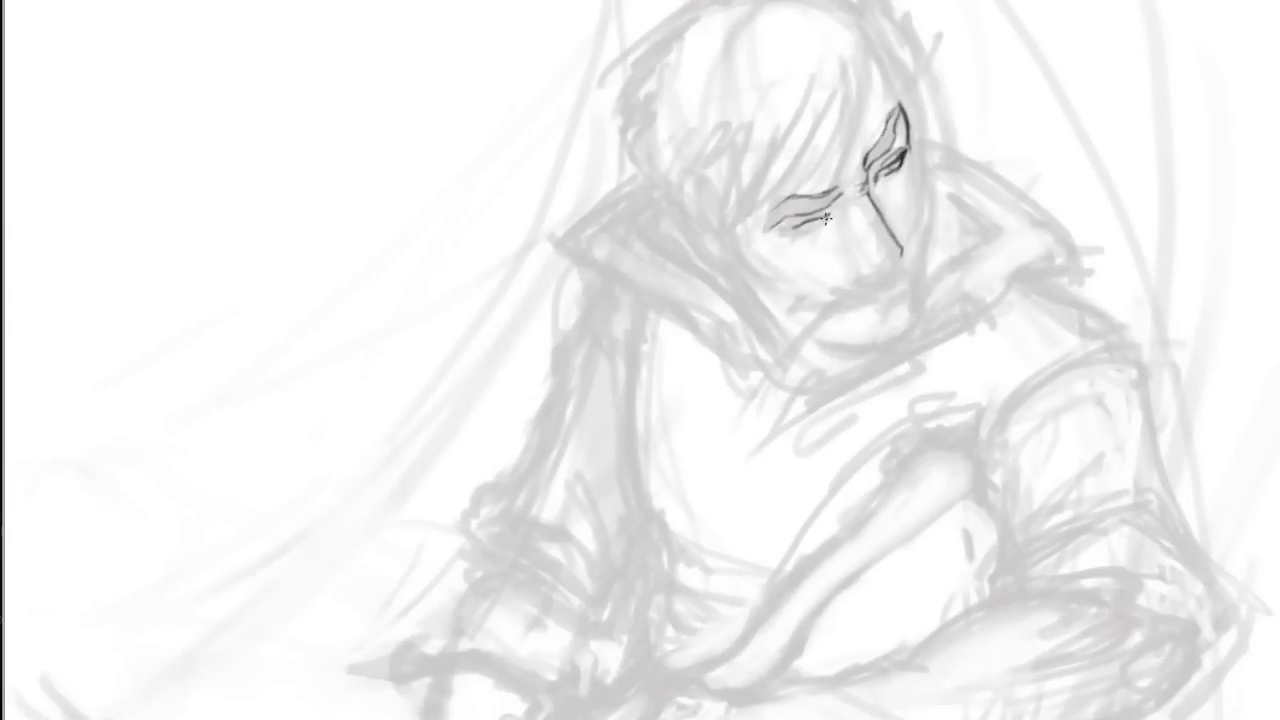
key("ctrl+z")
key("ctrl+z")
key("ctrl+z")
key("ctrl+z")
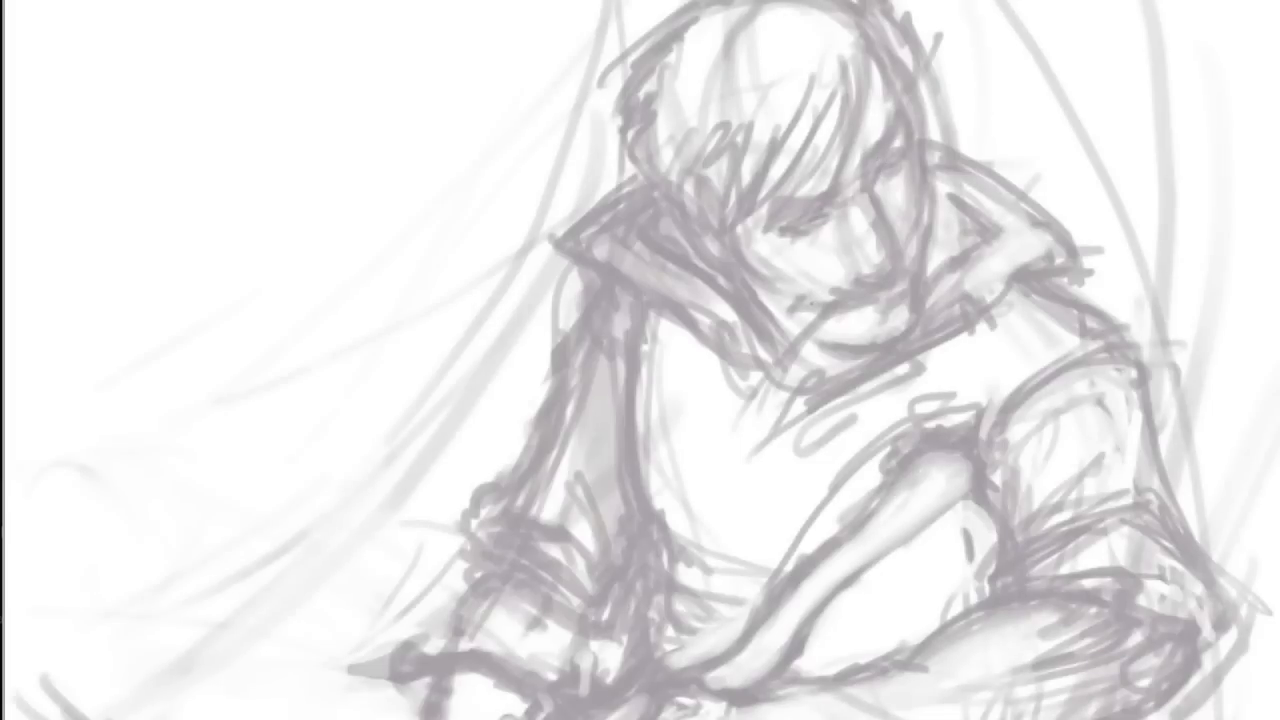
Step: Try thin line work for the face and hair over the faded sketch, with a stalk held in the mouth
left_click_drag(886, 194, 872, 246)
left_click_drag(852, 276, 895, 281)
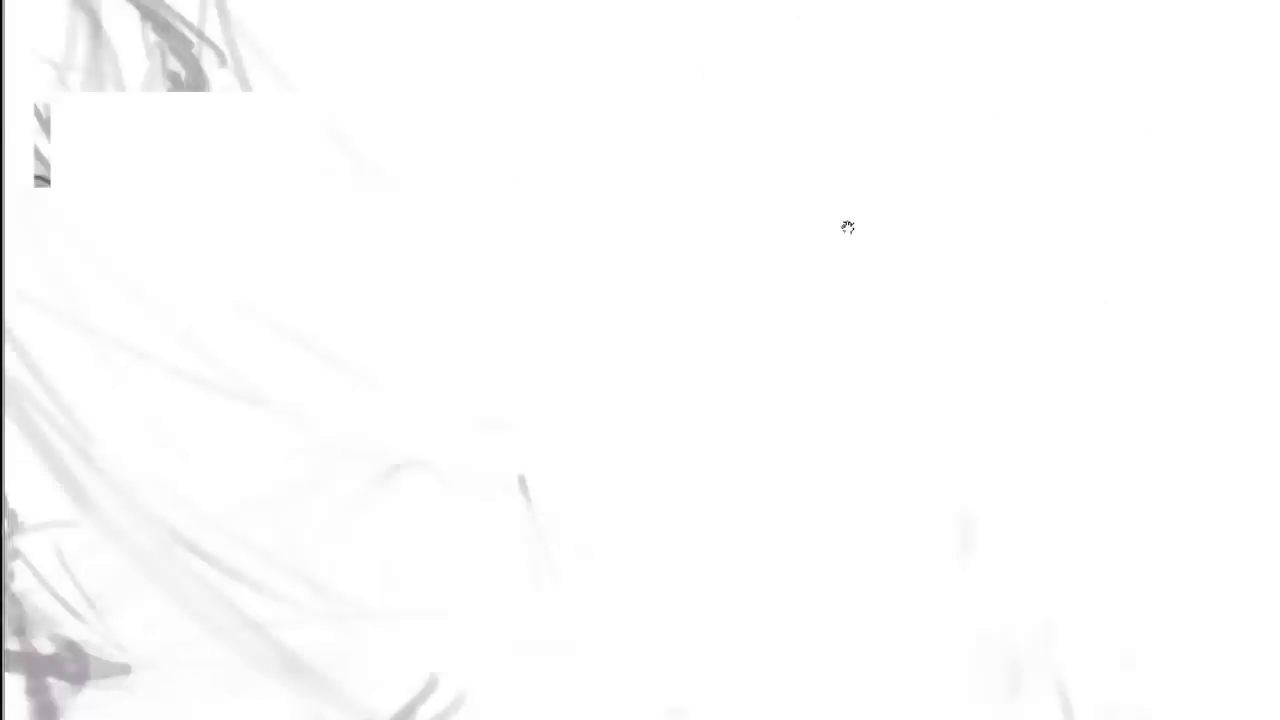
key("h")
left_click_drag(680, 298, 762, 306)
left_click_drag(662, 48, 700, 120)
left_click_drag(840, 30, 760, 250)
scroll(640, 360, "up", 2)
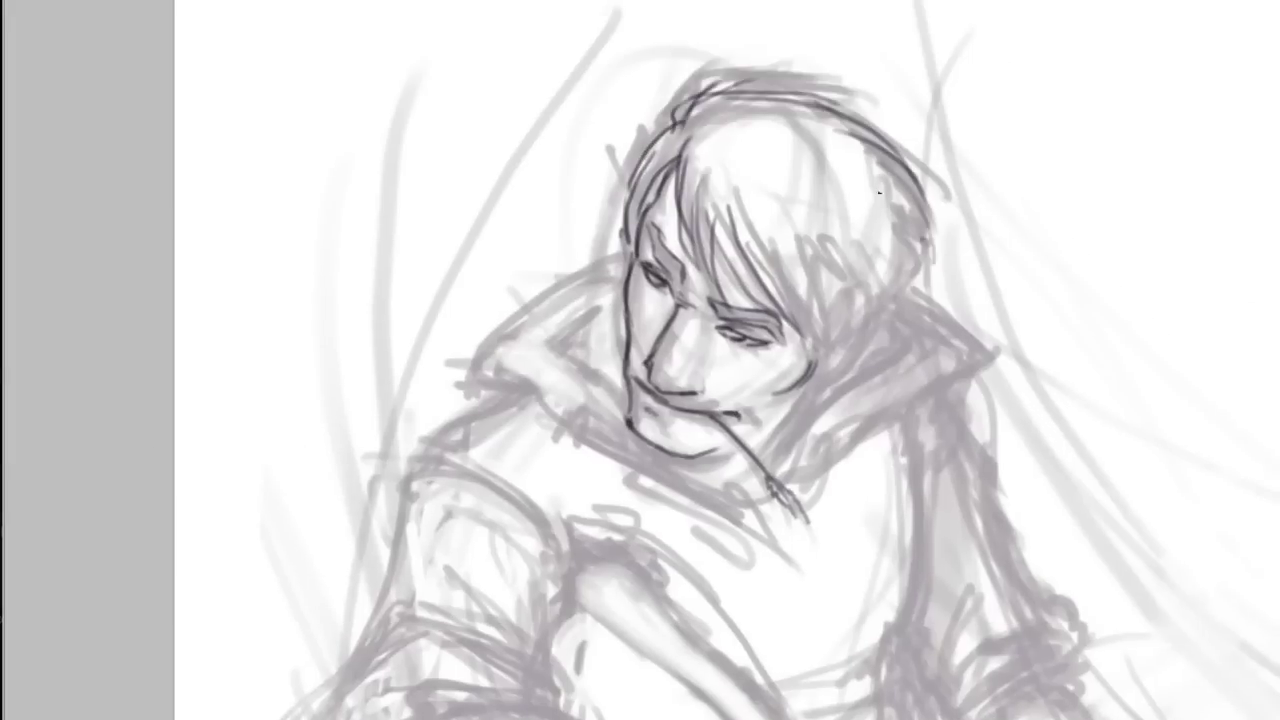
Step: Try extending the thin line work around the raised collar, shoulder seam and near upper sleeve
left_click_drag(960, 330, 770, 505)
left_click_drag(480, 400, 640, 260)
scroll(519, 219, "down", 3)
scroll(519, 219, "down", 3)
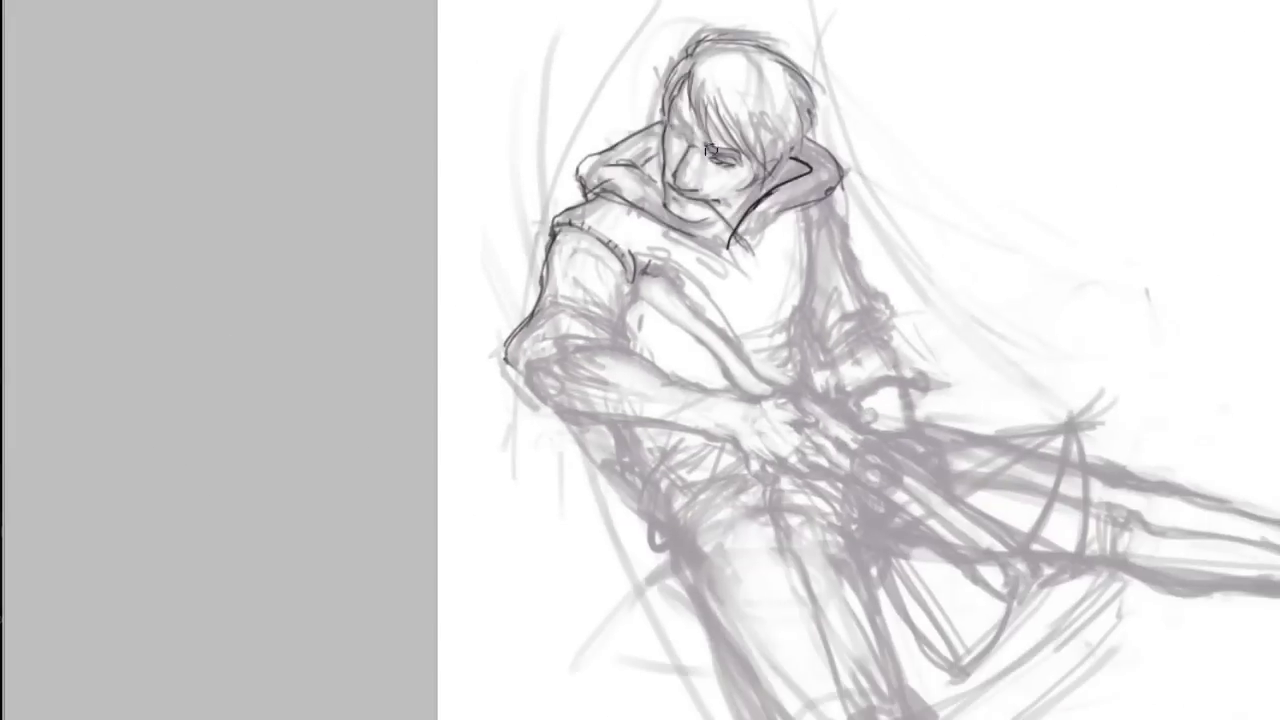
Step: Shade the underside of the hair, the face shadow and the inside of the collar with dark strokes
key("h")
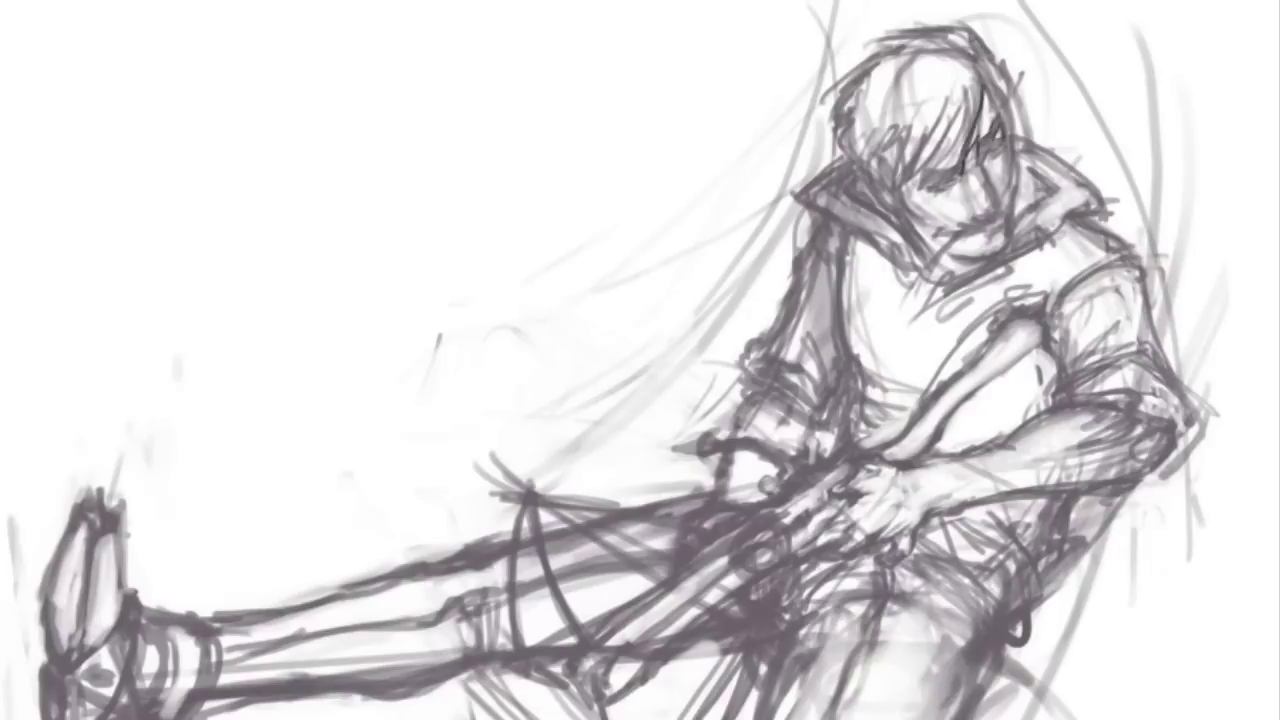
mouse_move(960, 143)
left_mouse_down()
mouse_move(870, 150)
mouse_move(903, 168)
left_mouse_up()
key("h")
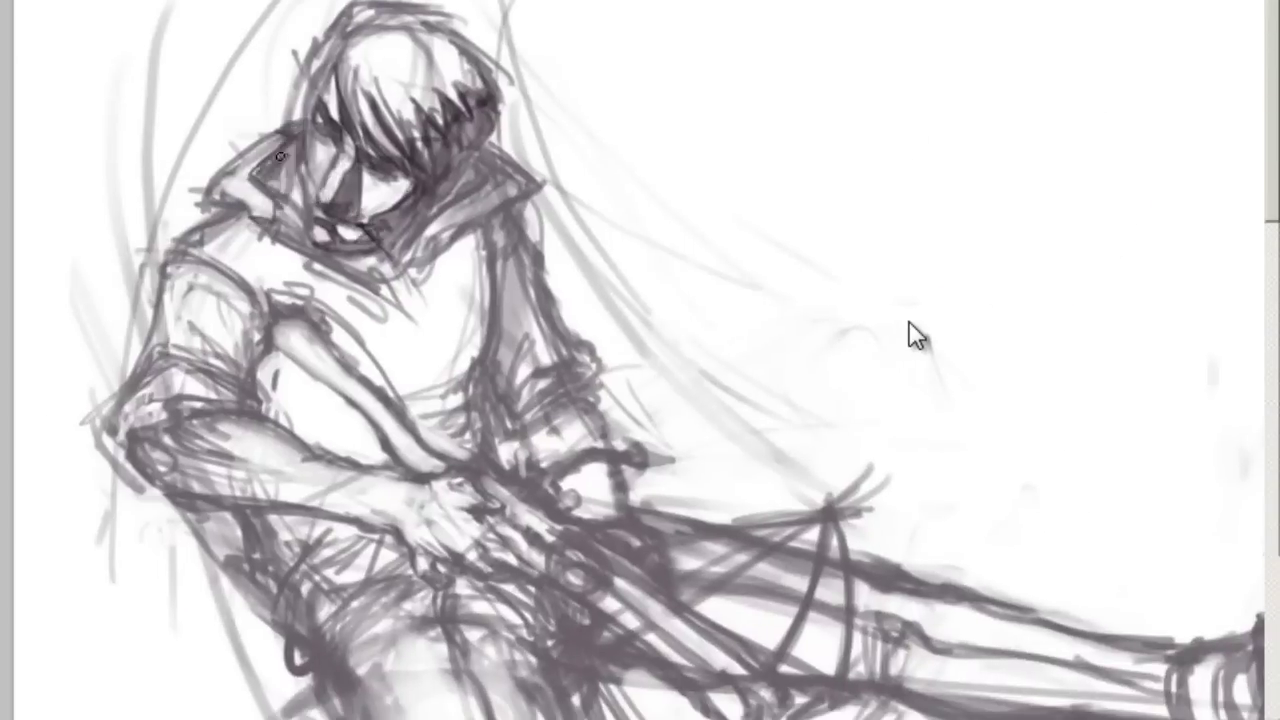
Step: Fill the collar's interior and the far sleeve with dark tone, continuing it down to the far hand's glove
key("h")
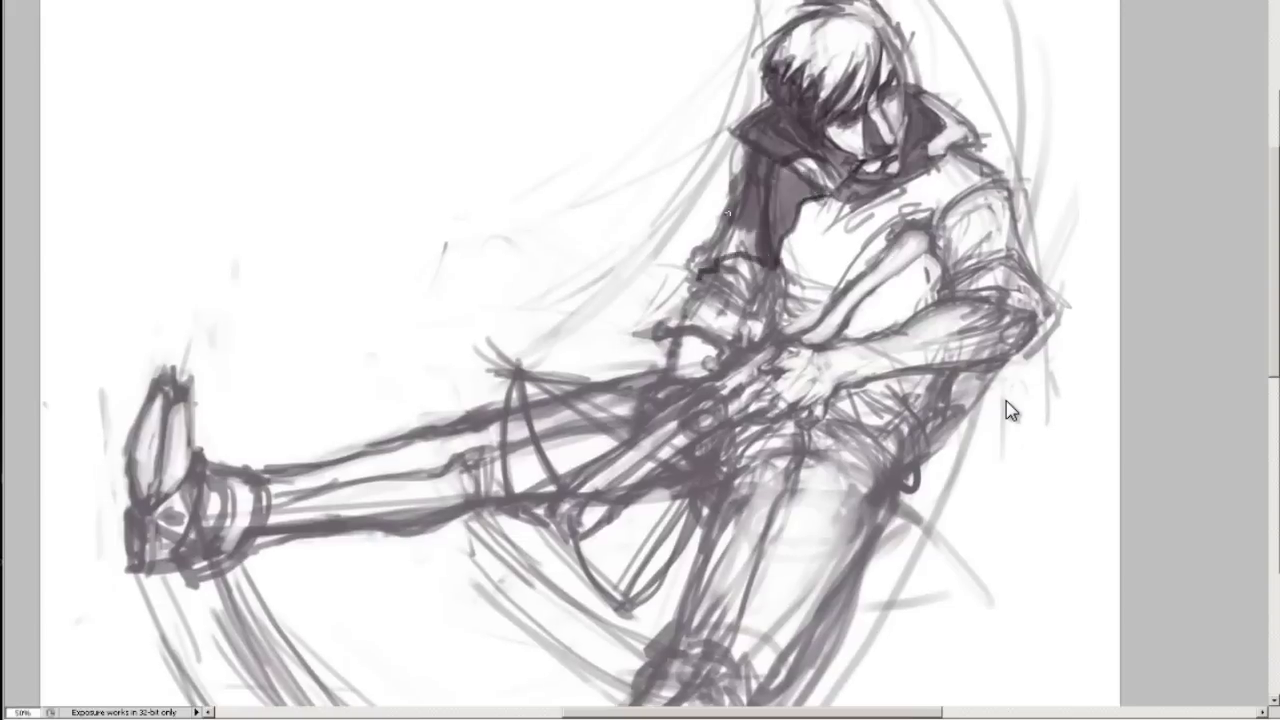
key("h")
left_click_drag(820, 312, 832, 390)
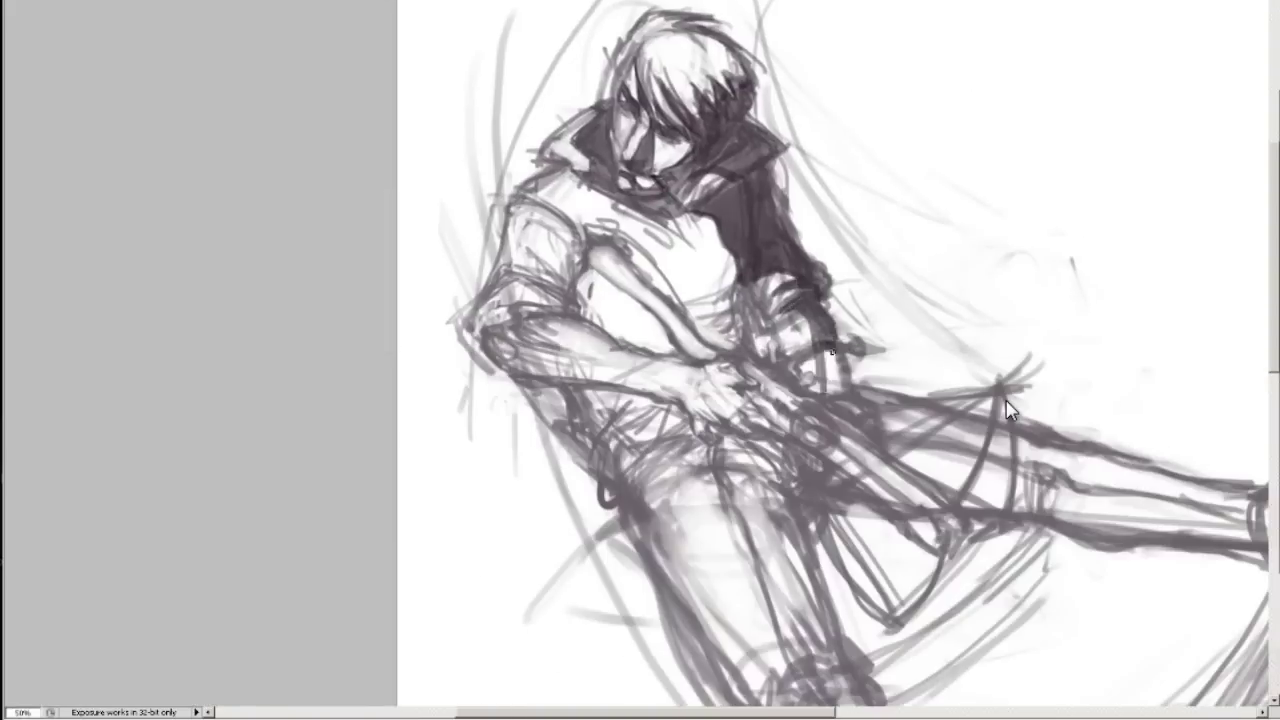
left_click_drag(760, 290, 862, 432)
Step: Darken the near sleeve's armhole and fill the torso area beneath the crossbow stock with dark tone
left_click_drag(560, 212, 548, 282)
left_click_drag(610, 222, 560, 288)
left_click_drag(680, 268, 580, 362)
key("h")
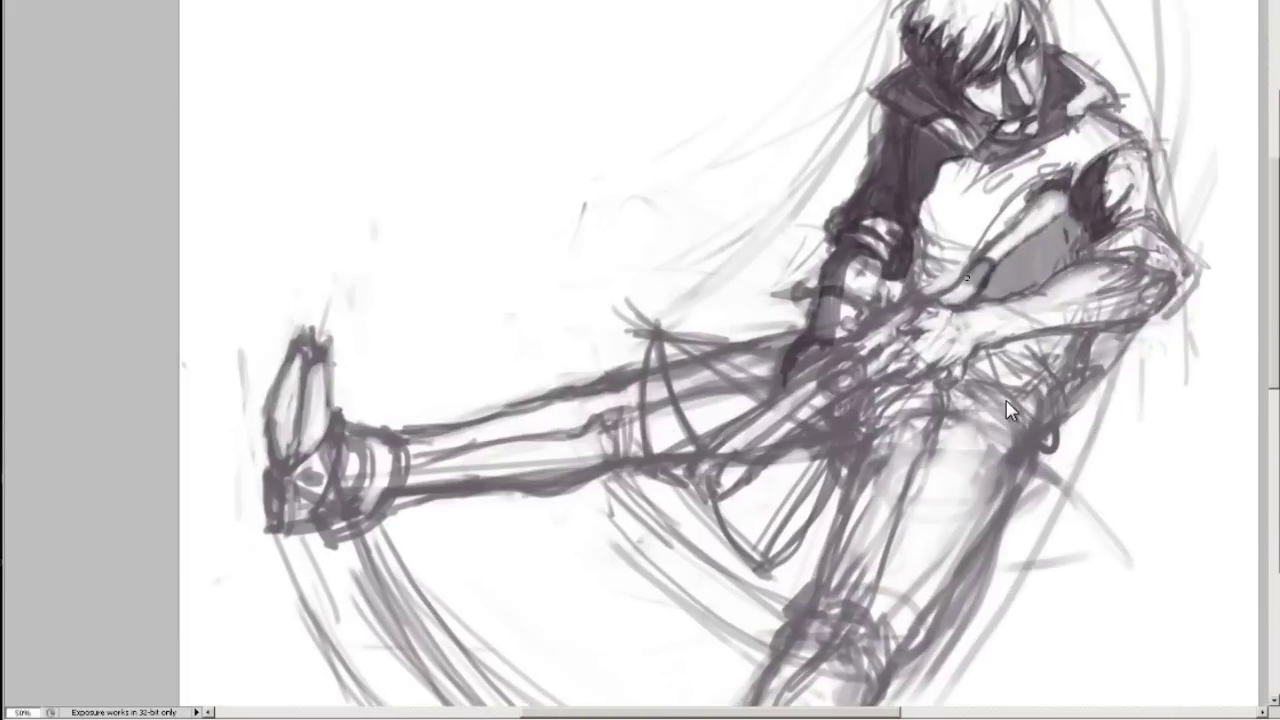
left_click_drag(1085, 210, 962, 304)
left_click_drag(990, 160, 830, 320)
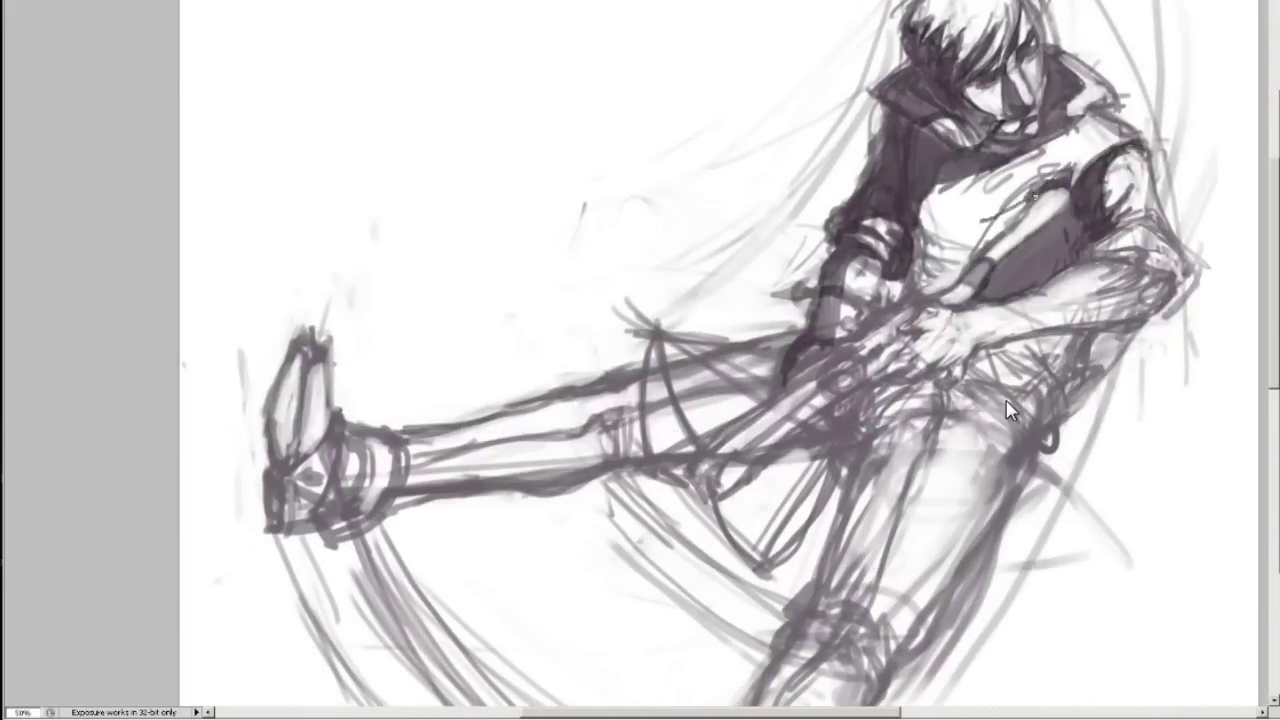
Step: Darken the upper chest and the edges around the crossbow stock, and shade the near gripping hand
mouse_move(1035, 195)
left_mouse_down()
mouse_move(910, 280)
mouse_move(920, 275)
left_mouse_up()
left_click_drag(1010, 410, 932, 372)
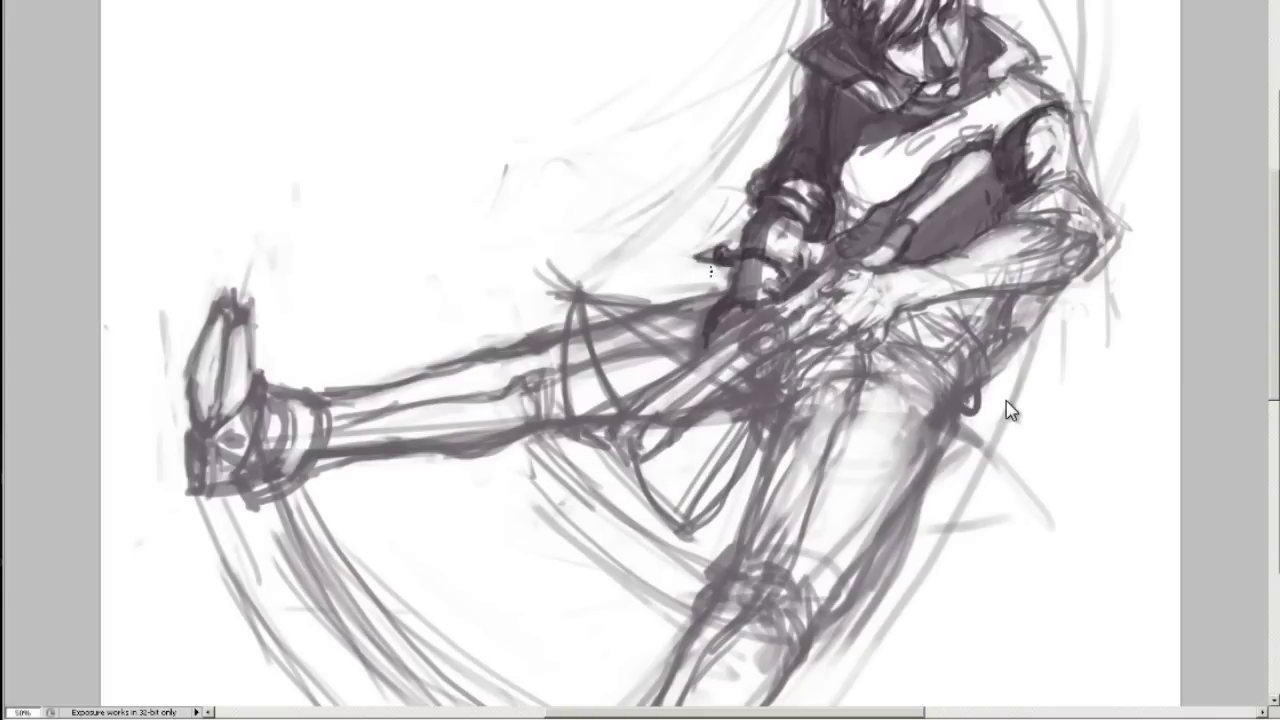
left_click_drag(815, 335, 890, 294)
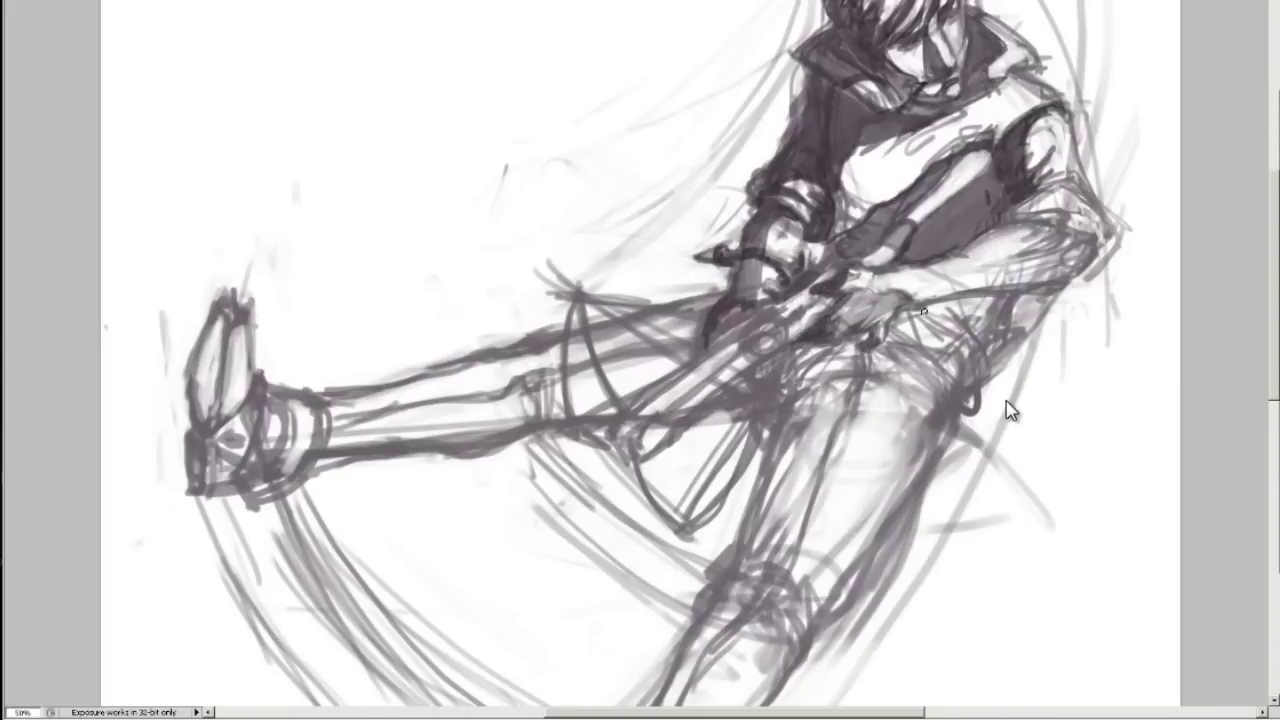
Step: Shade the garment's hem at the waist and fill the remaining light chest area with tone
mouse_move(1000, 300)
left_mouse_down()
mouse_move(895, 335)
mouse_move(910, 405)
left_mouse_up()
key("f")
left_click_drag(975, 130, 862, 128)
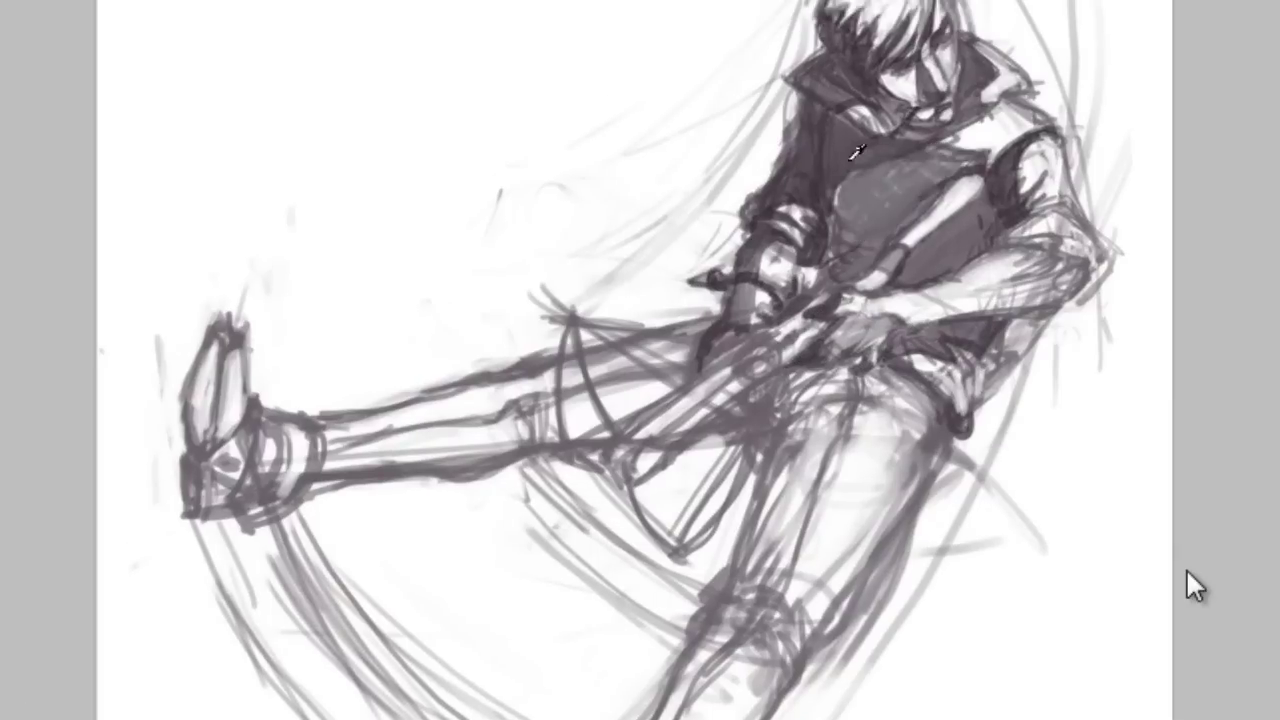
Step: Flip the view, shade the near forearm and the far glove, and add tone down the supporting leg to its sole
key("m")
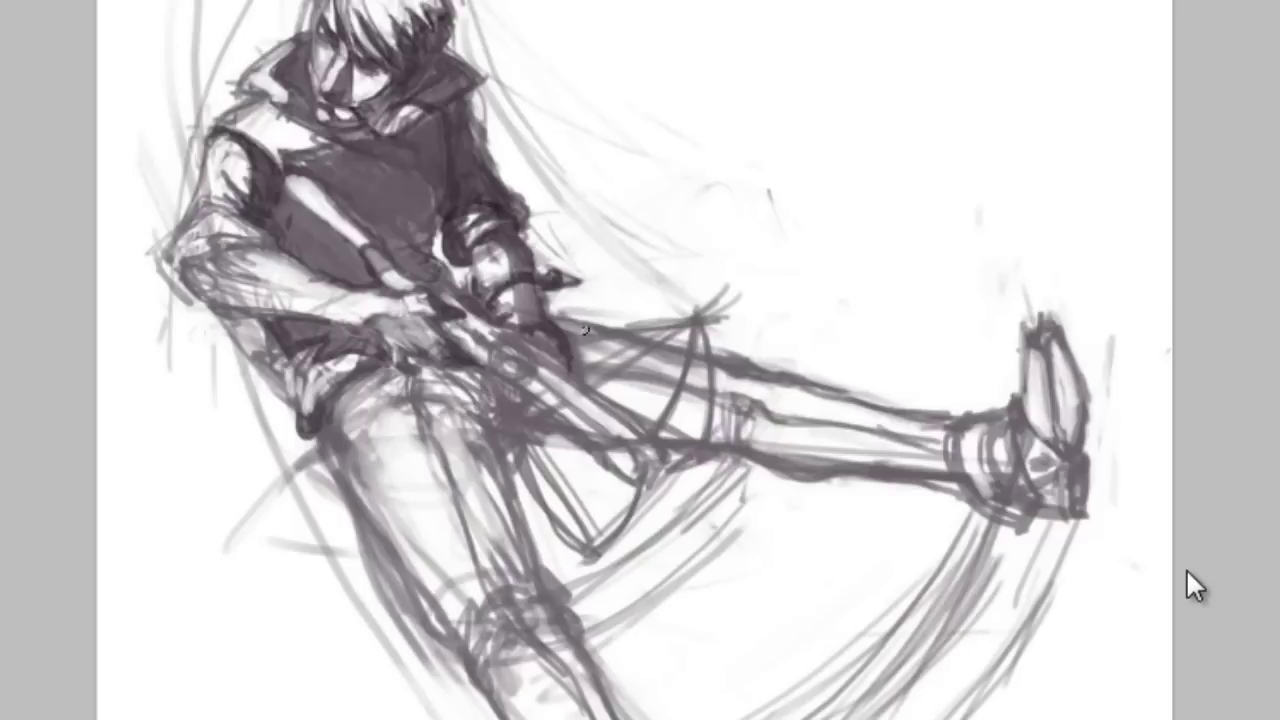
left_click_drag(204, 288, 445, 360)
left_click_drag(170, 270, 270, 230)
left_click_drag(370, 400, 490, 350)
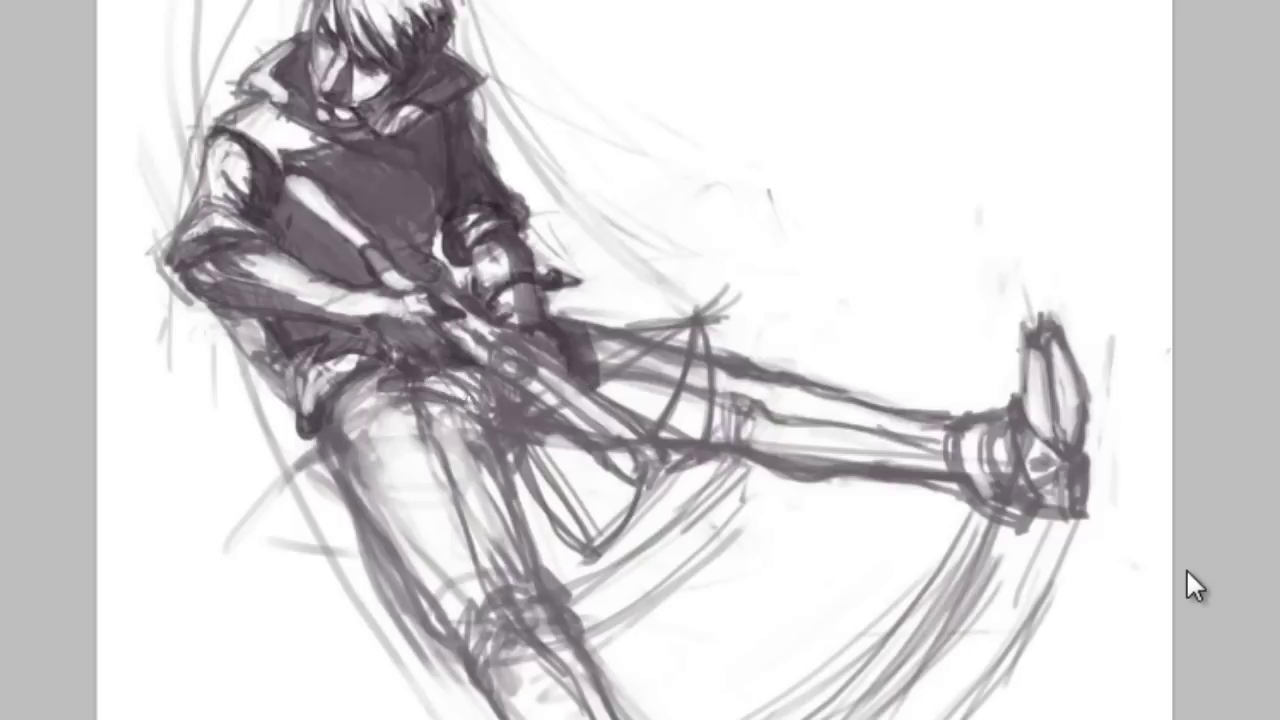
mouse_move(470, 420)
left_mouse_down()
mouse_move(509, 518)
mouse_move(700, 680)
left_mouse_up()
key("minus")
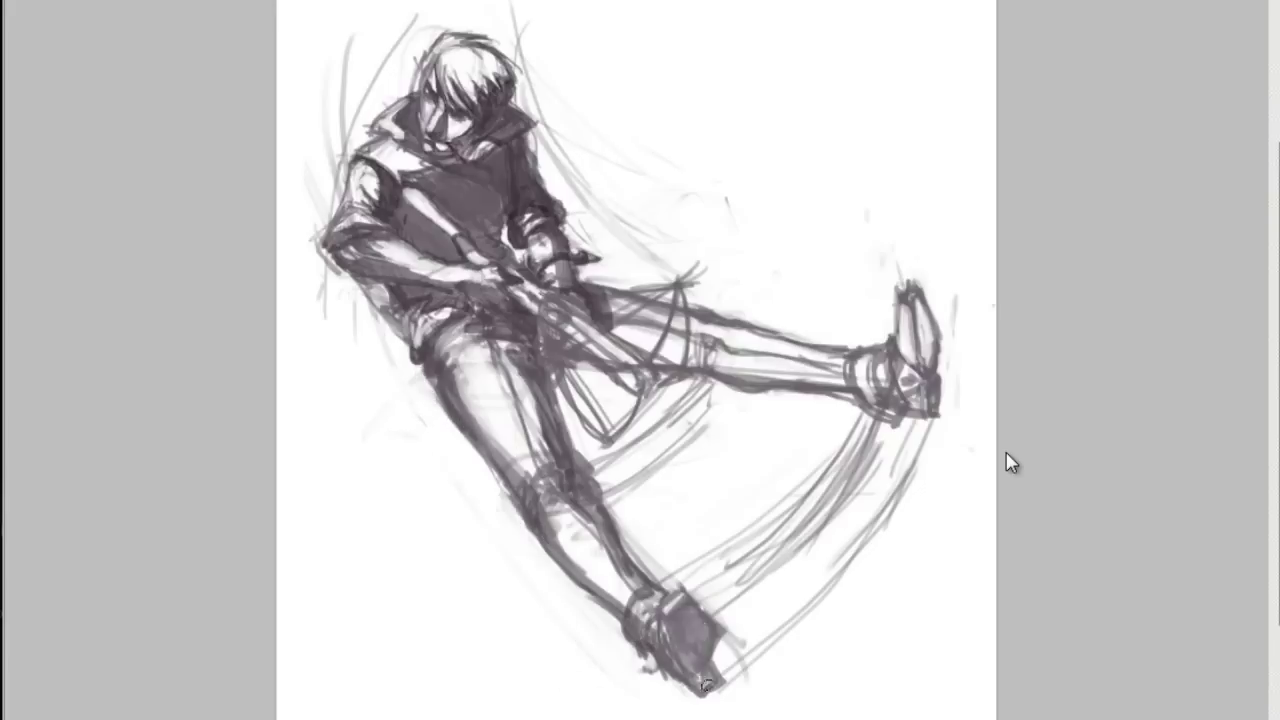
Step: Strengthen the crossbow's body, bow limbs and string, and darken the raised shoe's sole
left_click_drag(510, 288, 640, 388)
left_click_drag(680, 280, 585, 445)
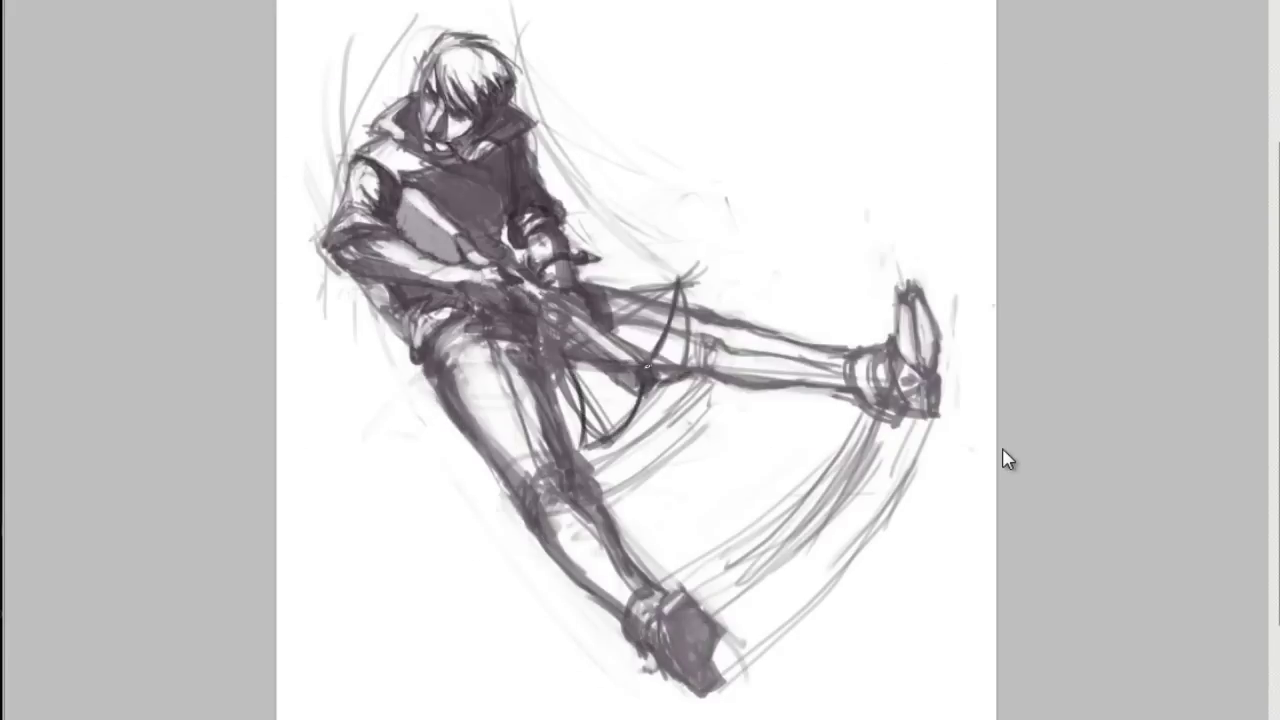
left_click_drag(915, 295, 930, 410)
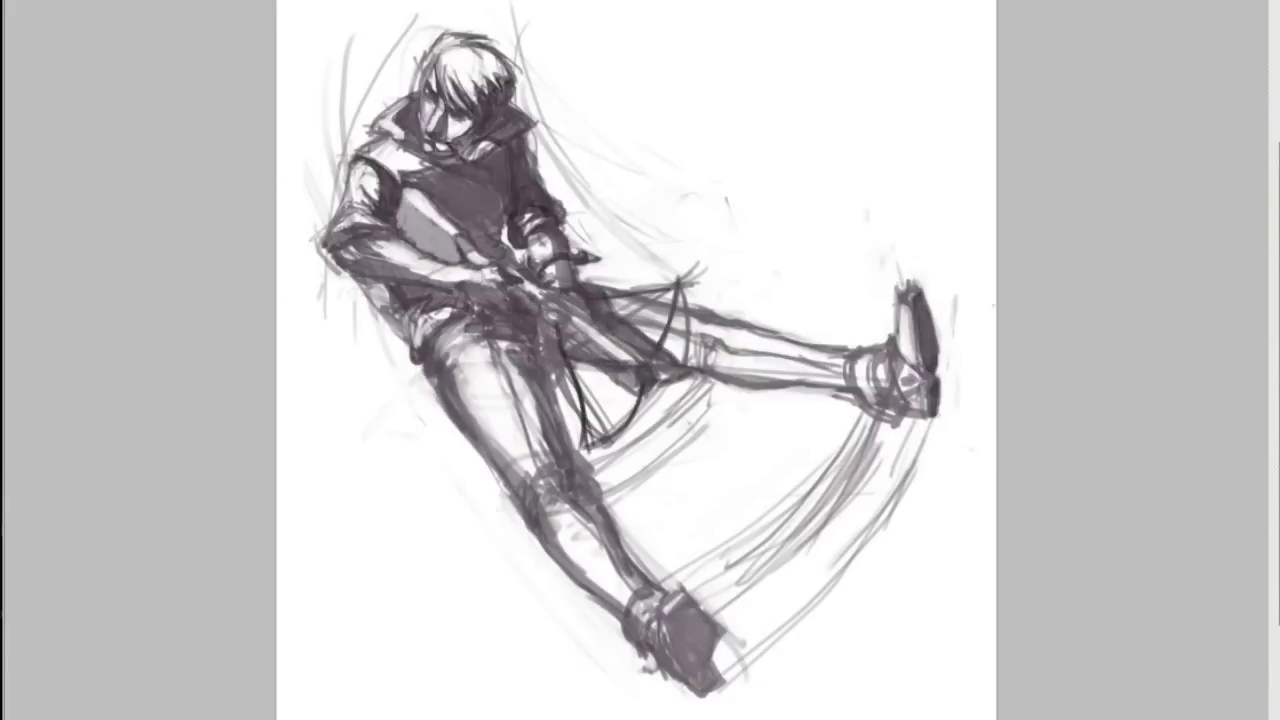
Step: Erase the guide arcs and stray construction lines around the figure, and tidy the extended leg's ankle and calf shading
mouse_move(620, 490)
left_mouse_down()
mouse_move(697, 423)
mouse_move(897, 437)
mouse_move(683, 578)
left_mouse_up()
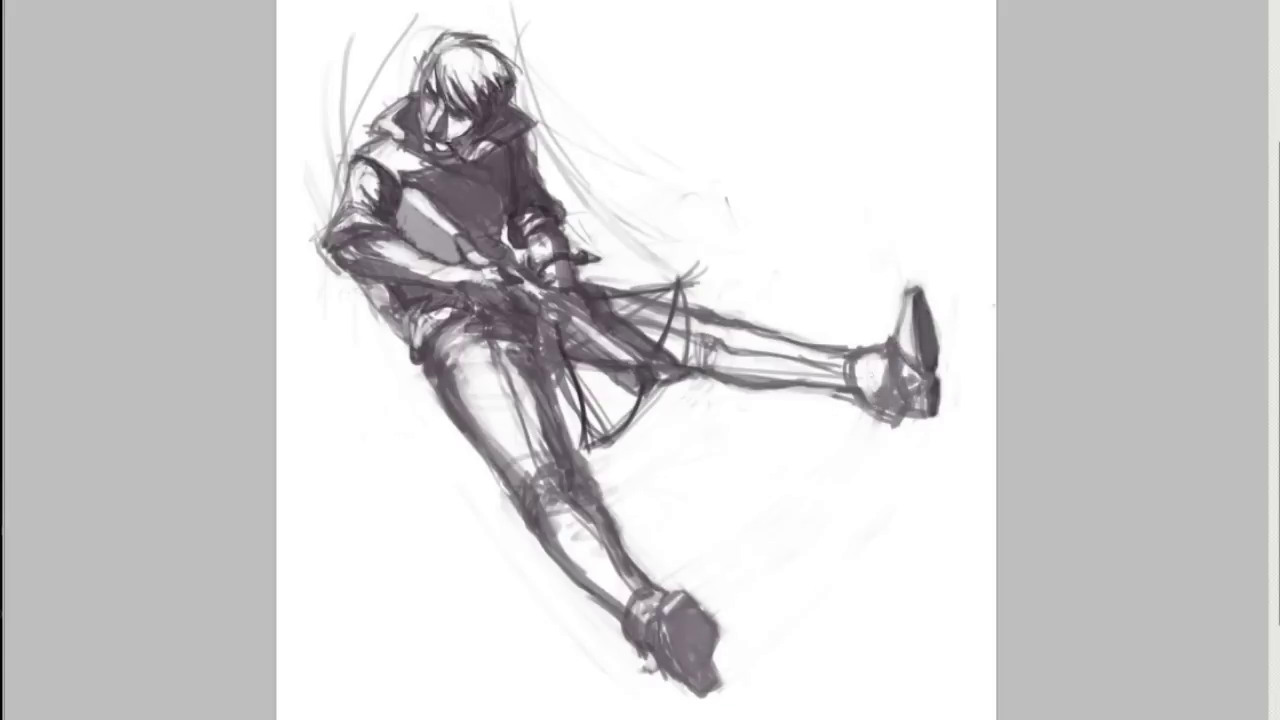
mouse_move(838, 383)
left_mouse_down()
mouse_move(668, 352)
mouse_move(900, 415)
left_mouse_up()
key("m")
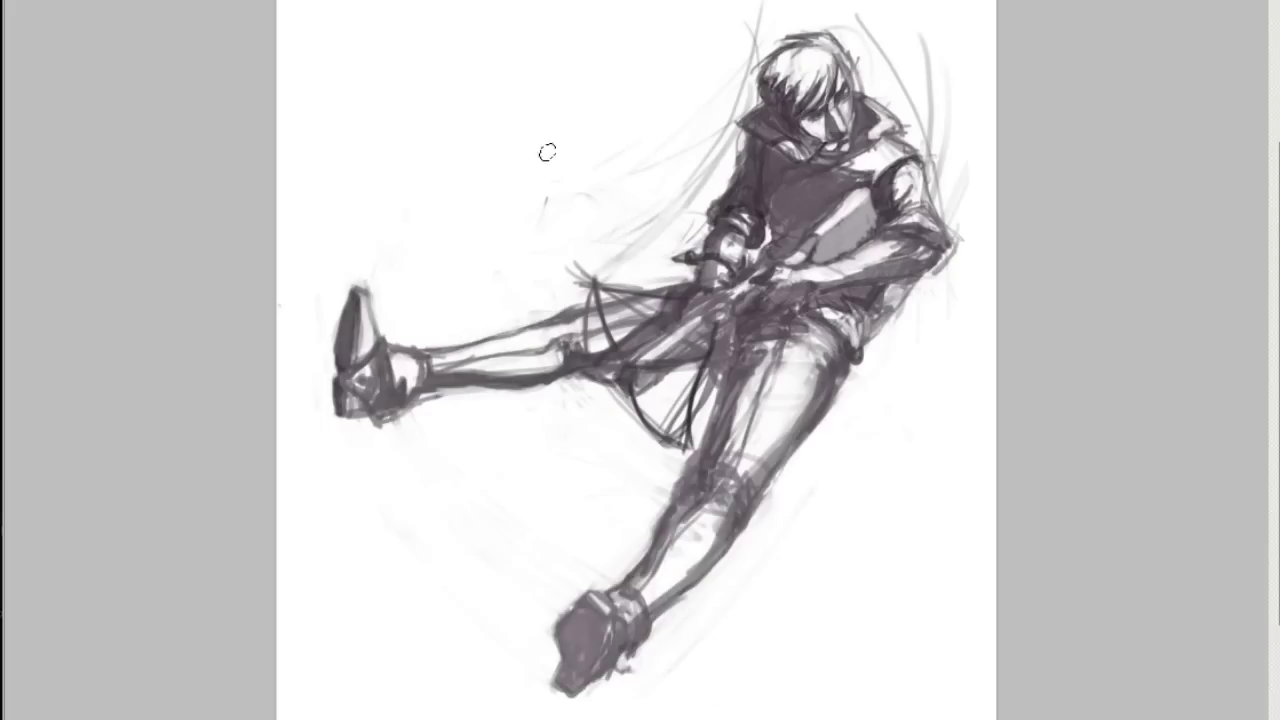
mouse_move(546, 151)
left_mouse_down()
mouse_move(957, 205)
mouse_move(860, 25)
left_mouse_up()
Step: Fill the light top of the hair with grey tone and darken the strands framing the face
scroll(835, 50, "up", 3)
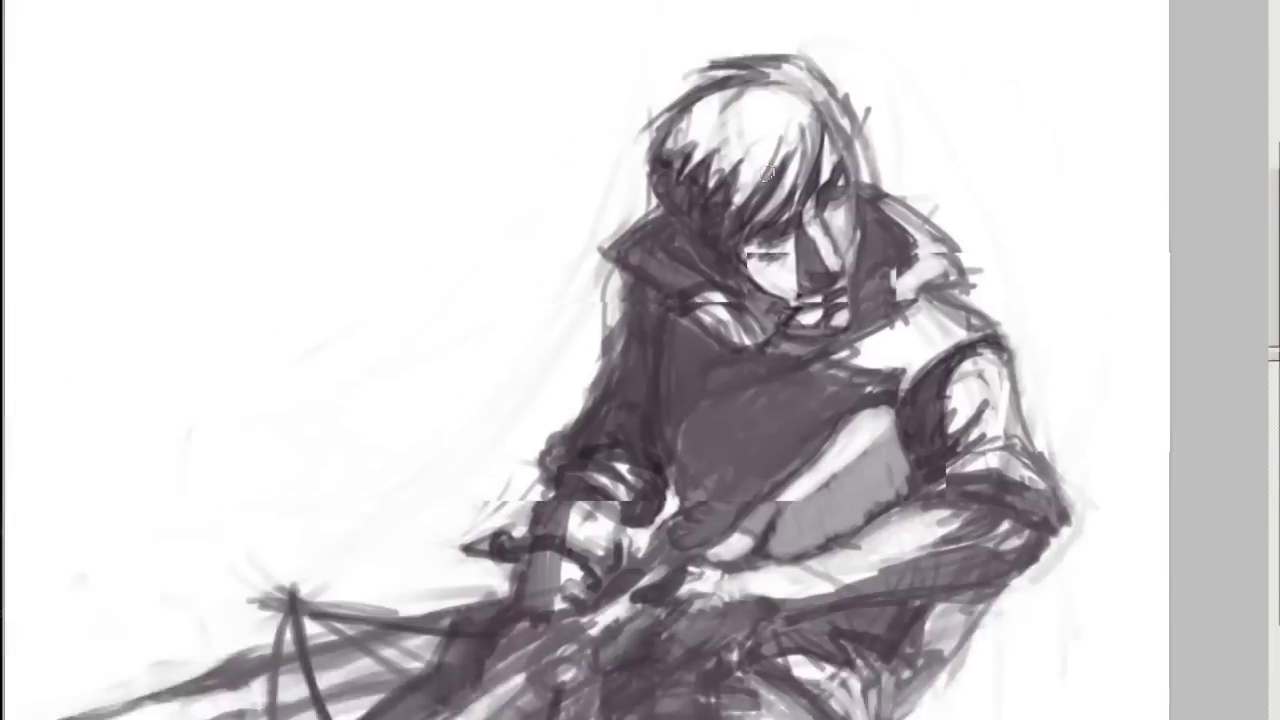
mouse_move(800, 123)
left_mouse_down()
mouse_move(760, 200)
mouse_move(800, 180)
mouse_move(838, 255)
left_mouse_up()
scroll(800, 100, "up", 3)
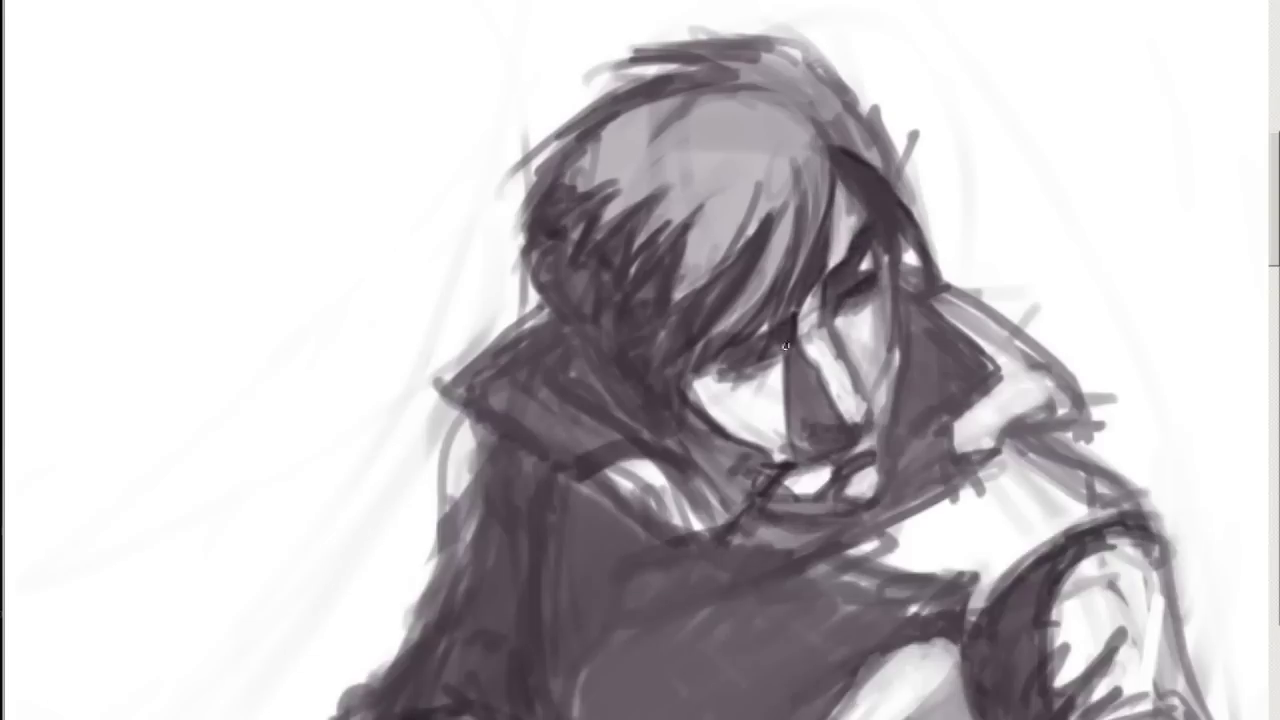
Step: Grey down the light areas around the mouth and cover the raised collar on both sides of the neck with dark tone
scroll(847, 388, "down", 3)
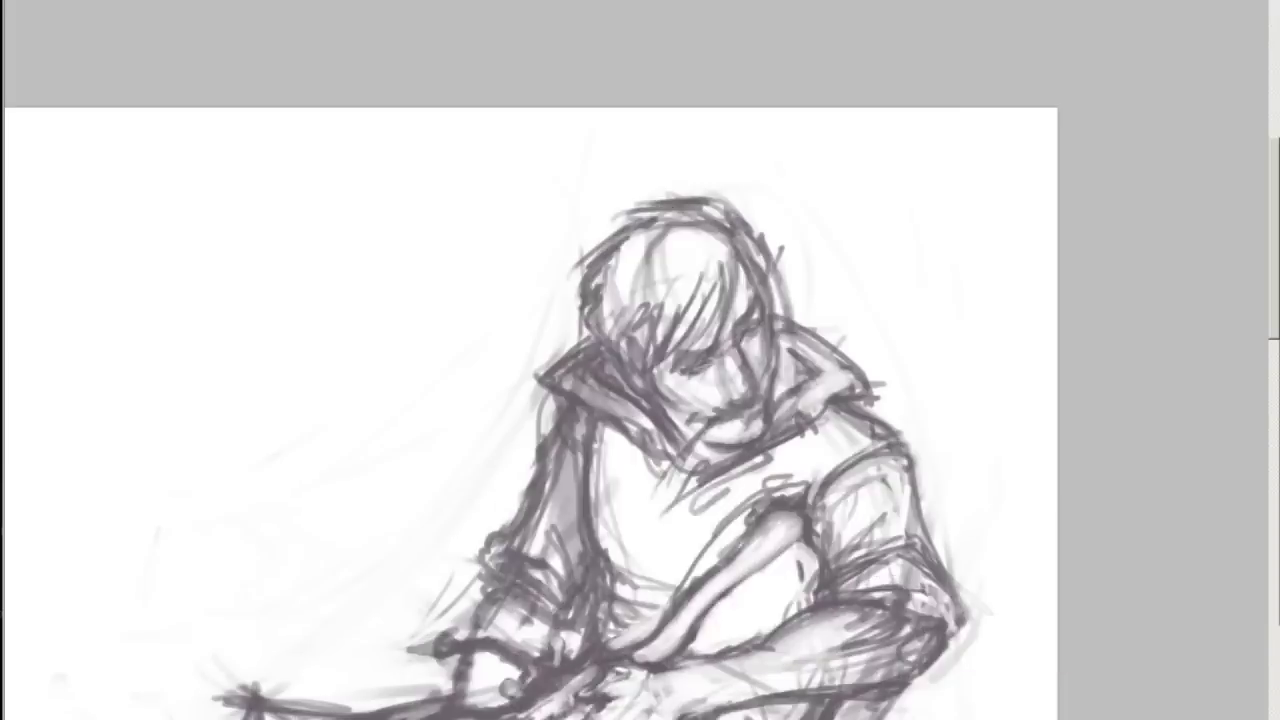
scroll(828, 357, "up", 3)
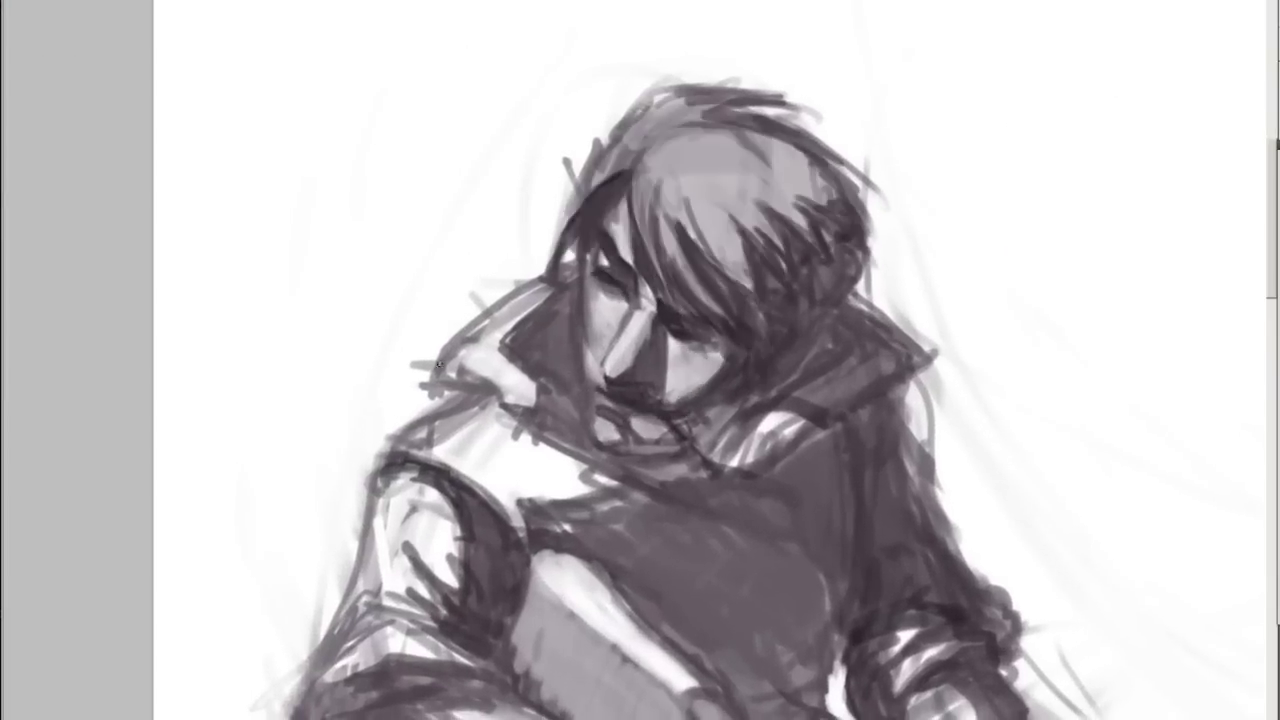
left_click_drag(690, 410, 604, 414)
mouse_move(570, 292)
left_mouse_down()
mouse_move(500, 350)
mouse_move(550, 385)
left_mouse_up()
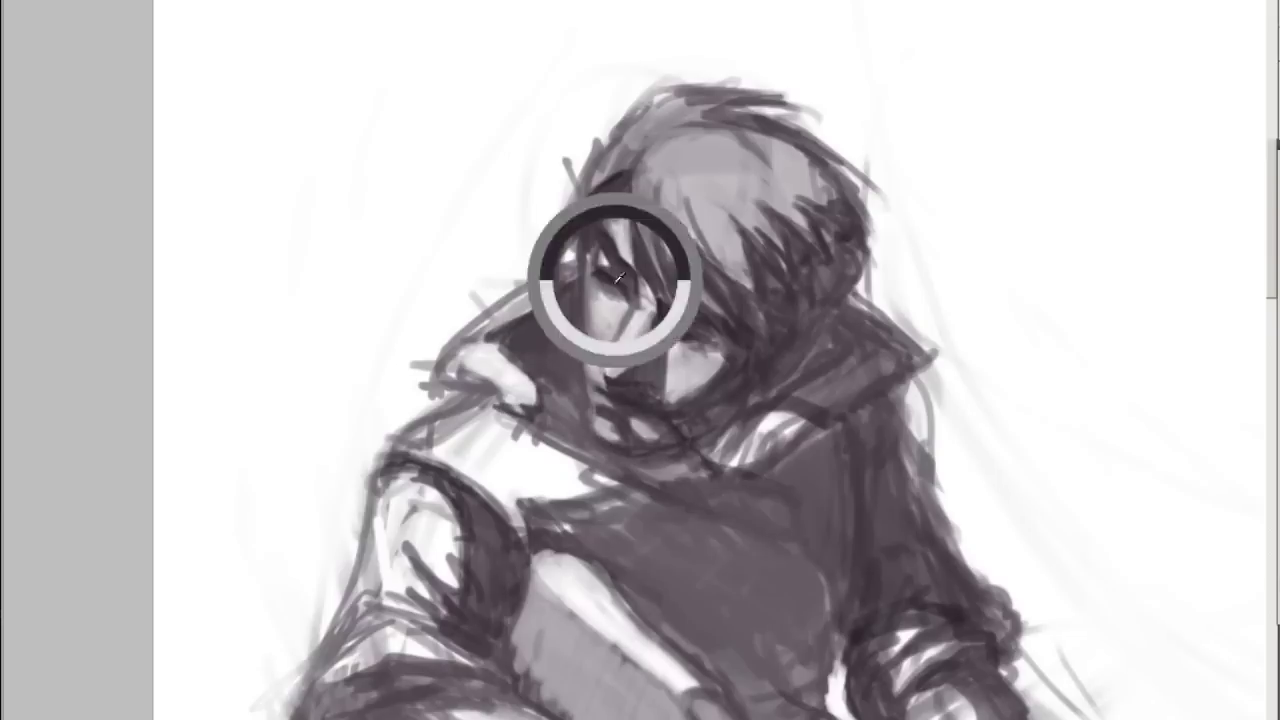
left_click_drag(760, 420, 880, 370)
left_click_drag(900, 270, 880, 390)
left_click_drag(840, 452, 860, 470)
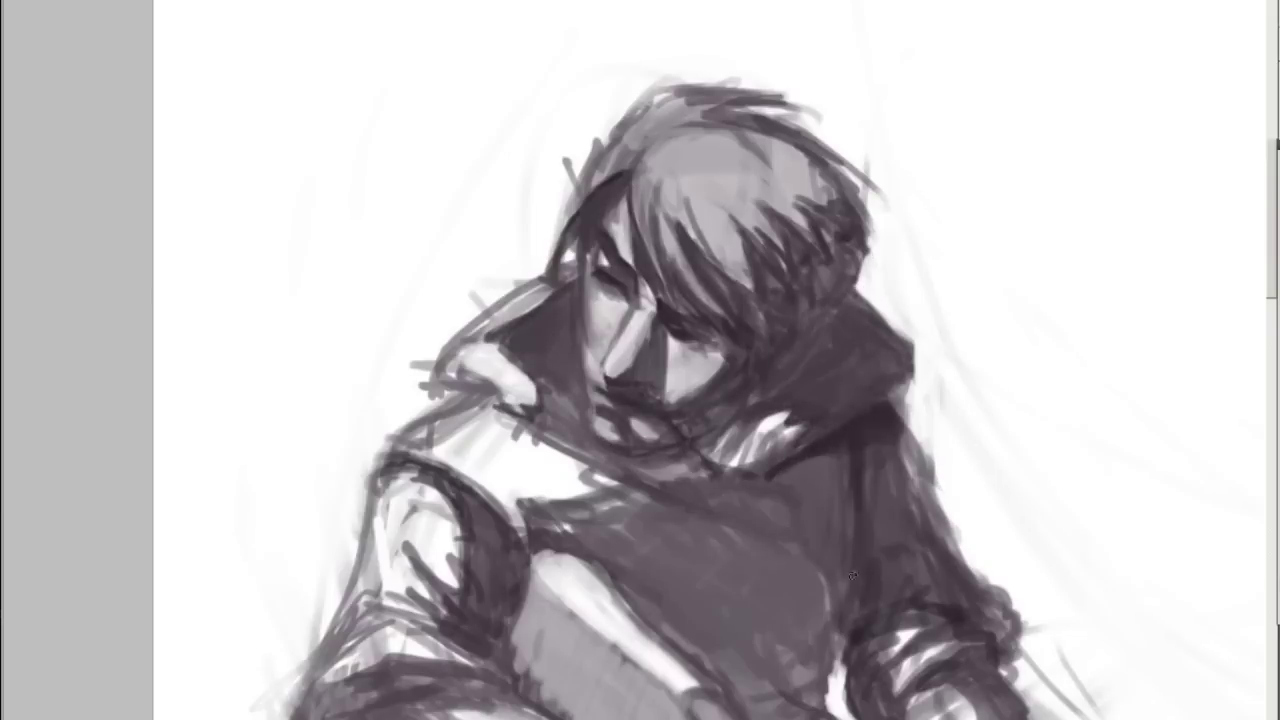
Step: Mirror the view, fill the white shoulder and collar patches with grey, and darken the sweater's chest
scroll(860, 470, "down", 3)
key("h")
scroll(786, 281, "up", 3)
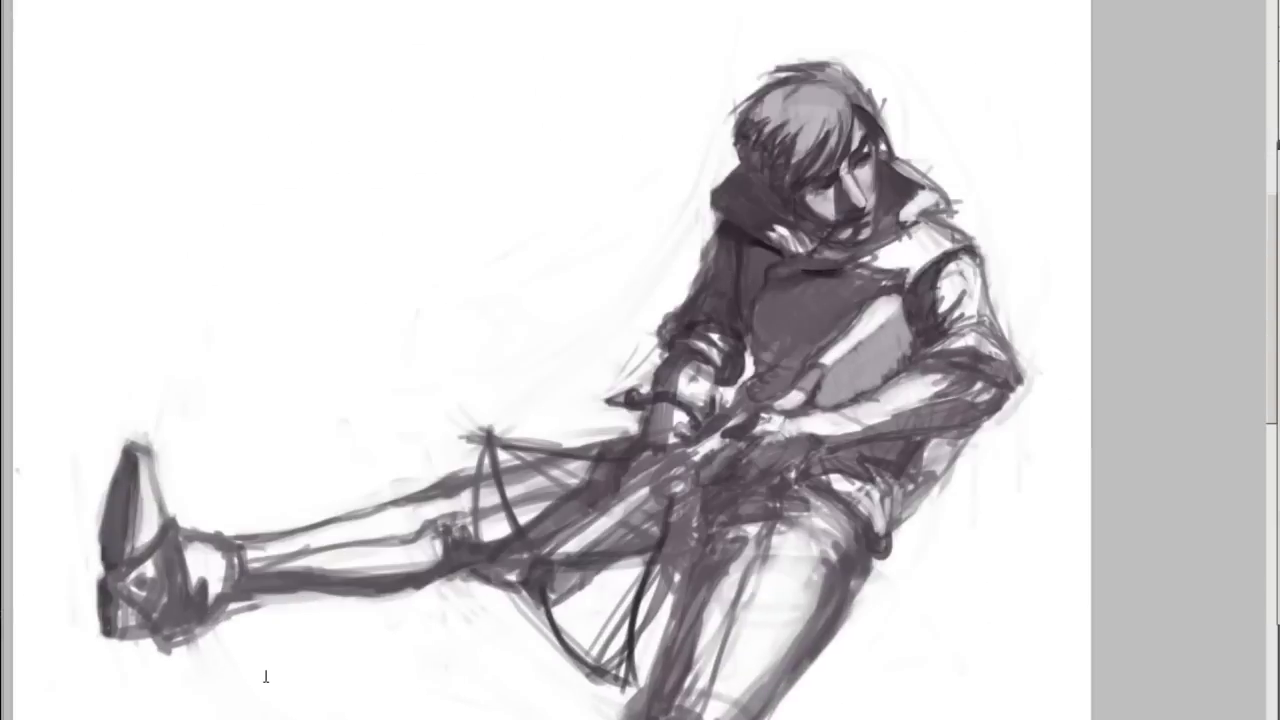
mouse_move(781, 394)
left_mouse_down()
mouse_move(746, 254)
mouse_move(830, 300)
mouse_move(925, 250)
mouse_move(922, 195)
left_mouse_up()
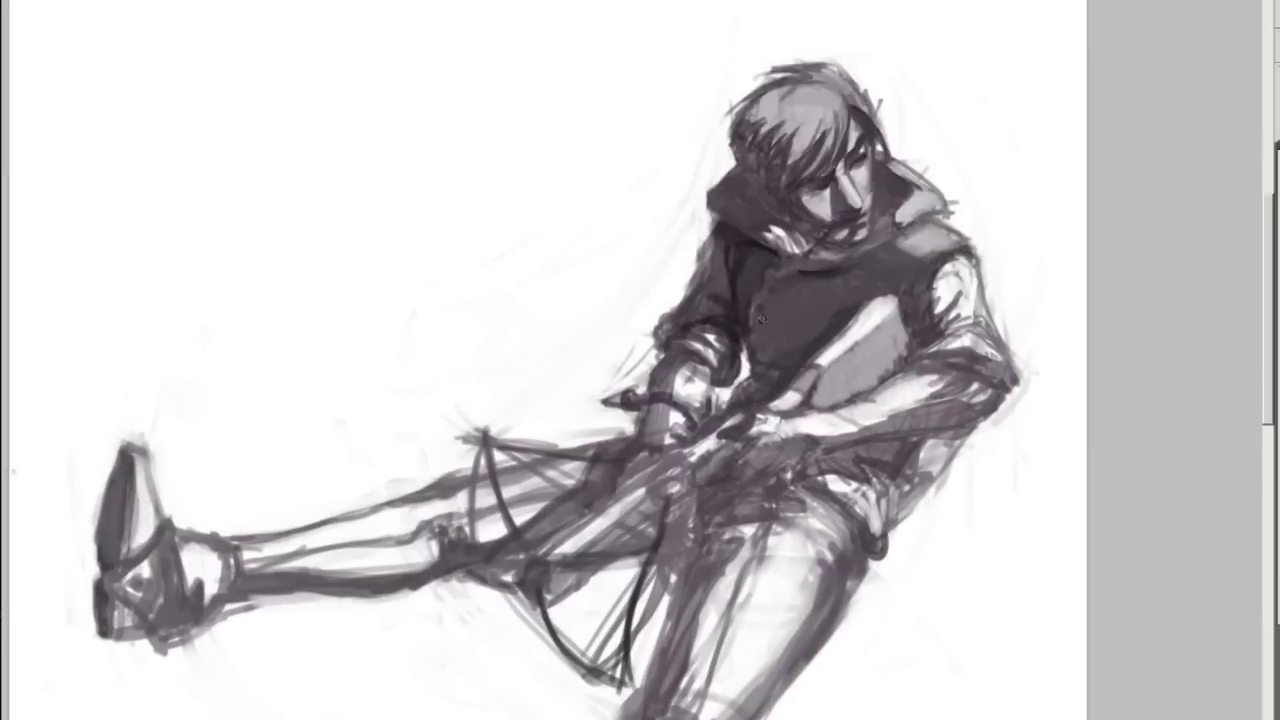
Step: Mirror the view again, shade the hair and the white upper sleeve, and tone the light edge of the crossbow stock
key("h")
left_click_drag(585, 250, 651, 174)
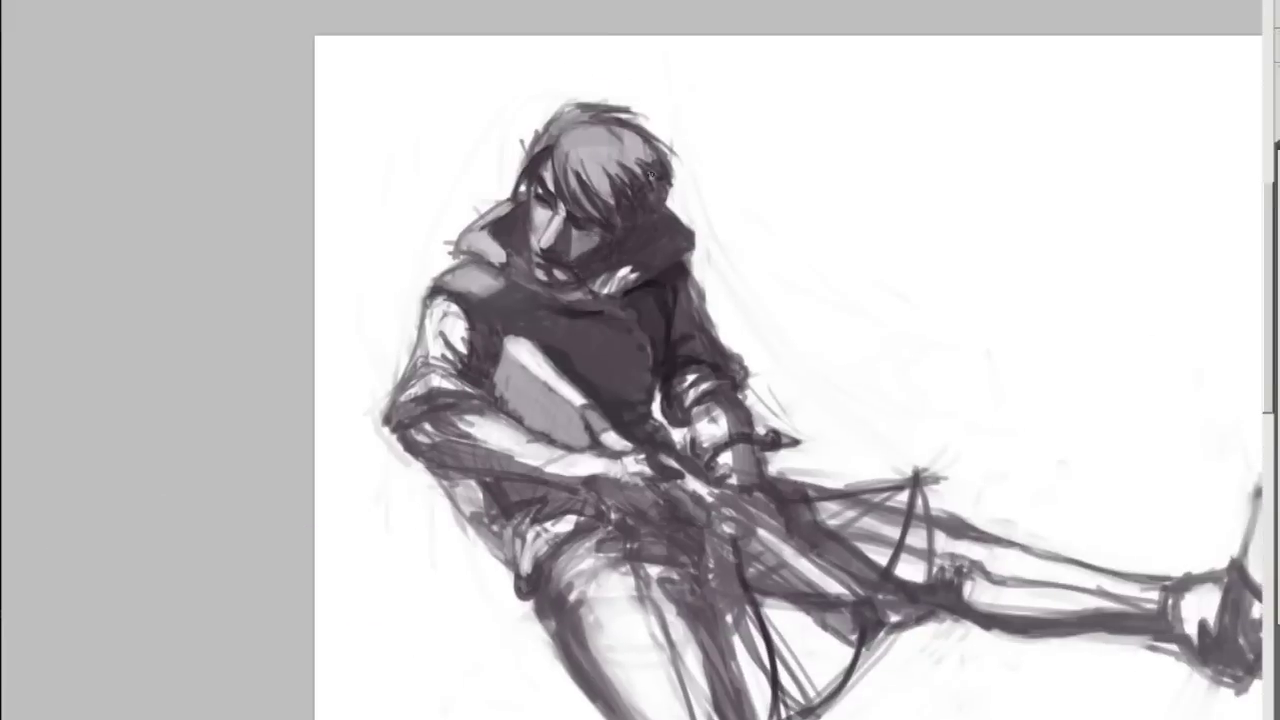
left_click_drag(442, 306, 457, 344)
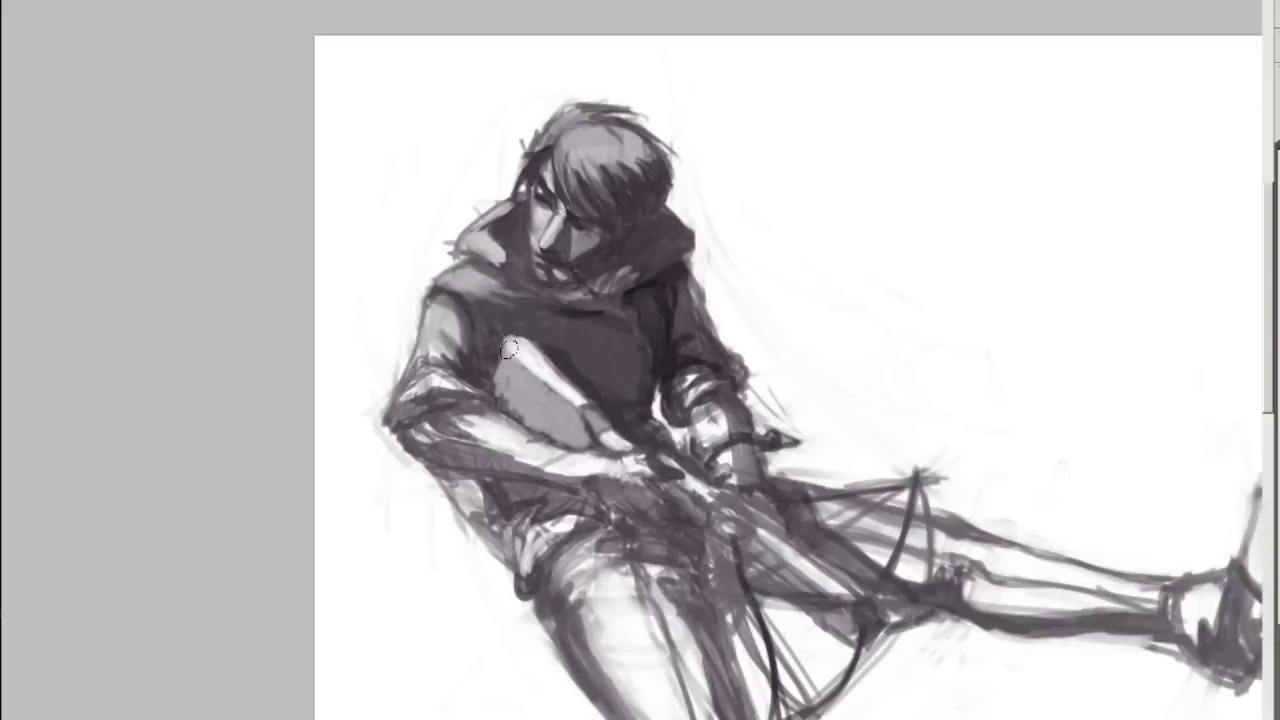
left_click_drag(509, 348, 595, 430)
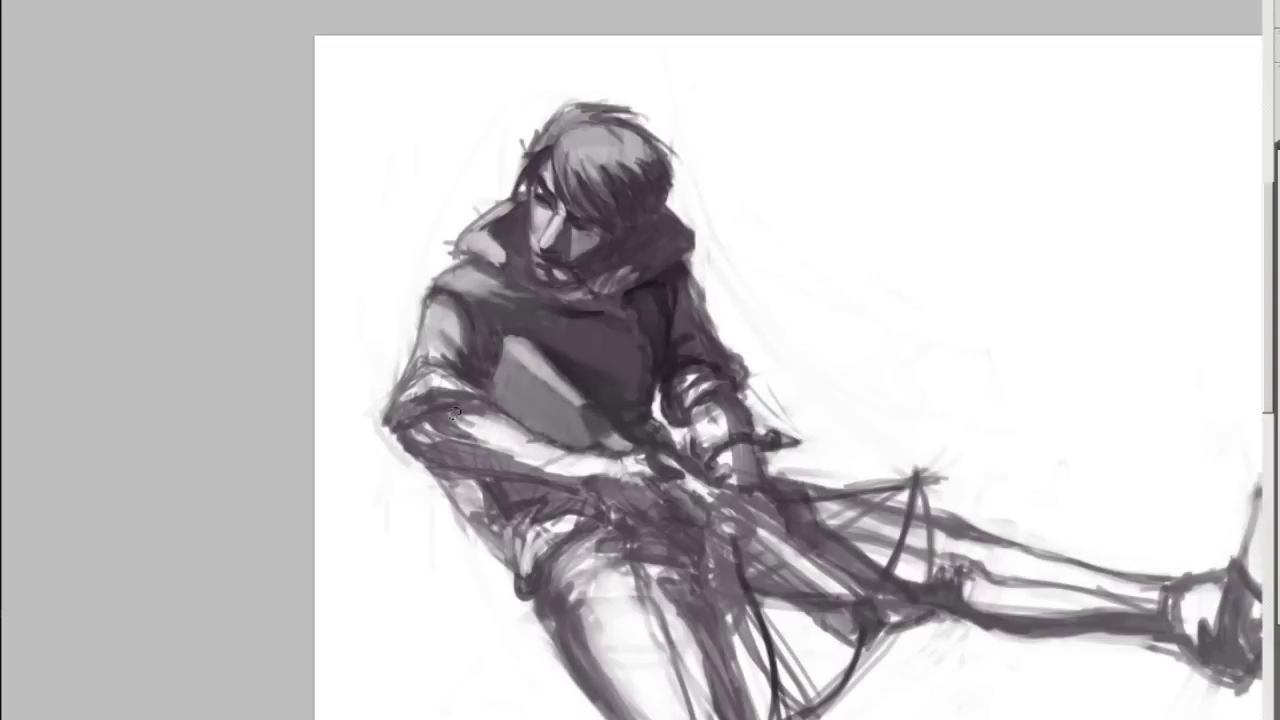
Step: Cover both bare forearms and the rolled cuffs with grey tone, and darken the sweater beneath the near arm
left_click_drag(700, 405, 735, 450)
left_click_drag(450, 425, 645, 475)
mouse_move(540, 435)
left_mouse_down()
mouse_move(455, 412)
mouse_move(511, 463)
mouse_move(600, 505)
left_mouse_up()
mouse_move(470, 500)
left_mouse_down()
mouse_move(423, 486)
mouse_move(480, 540)
left_mouse_up()
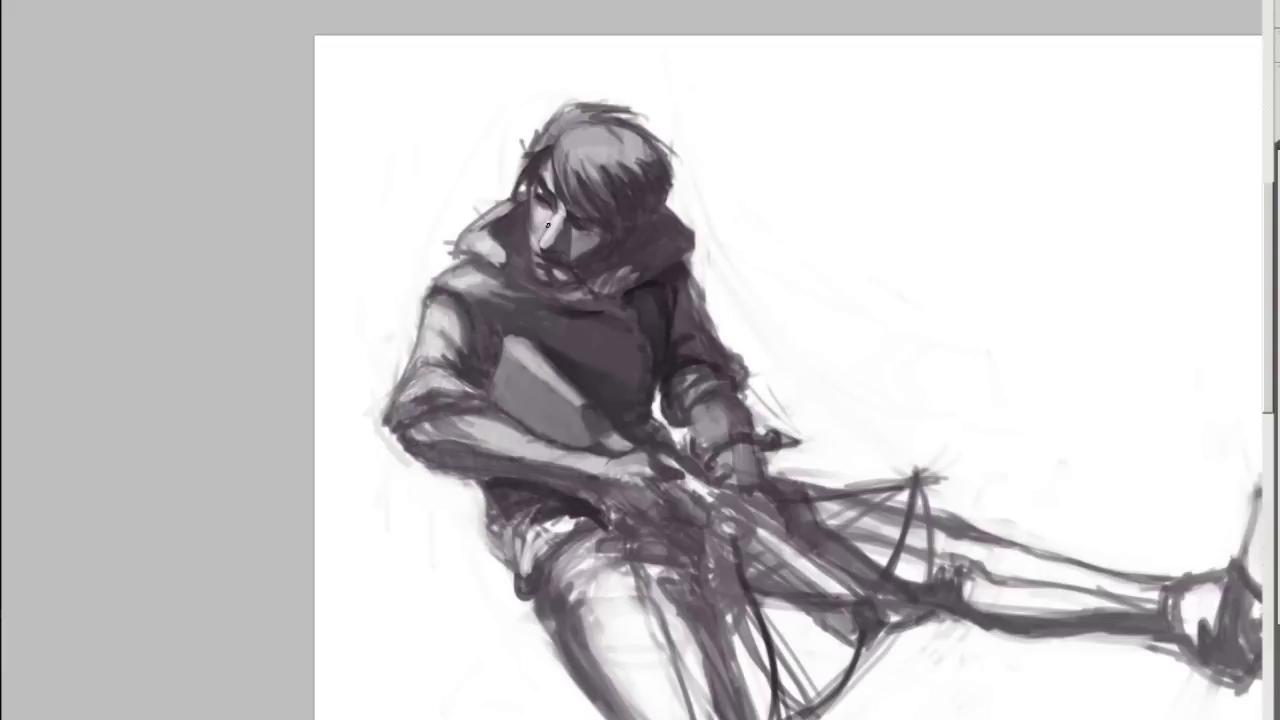
Step: Fill both legs with mid-grey tone, shade the sweater's hem, and define the ankles and shoes
key("h")
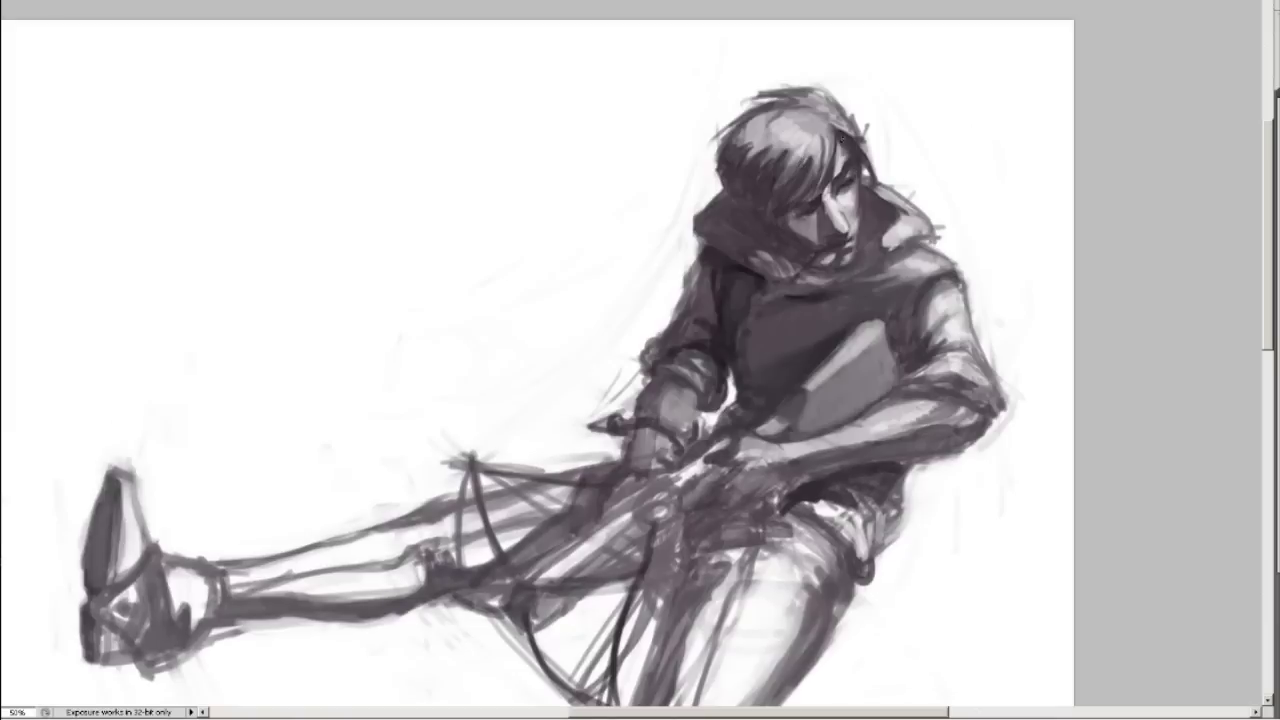
scroll(665, 270, "down", 3)
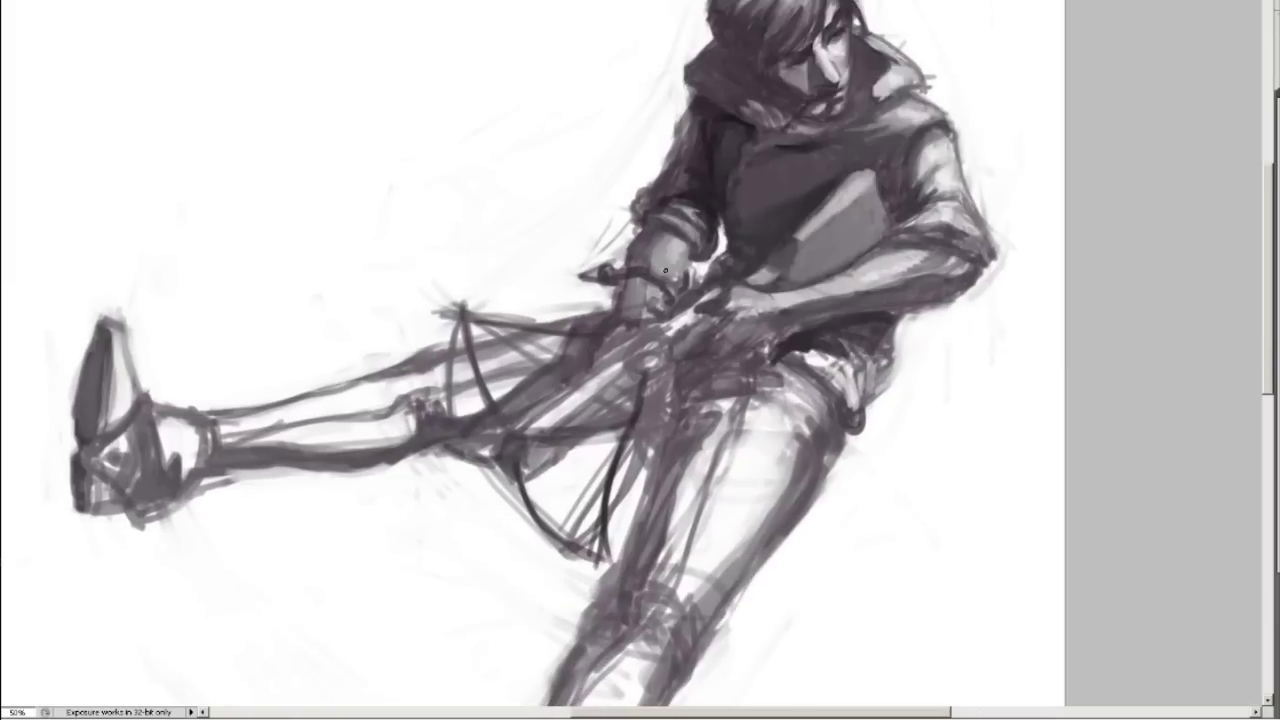
key("h")
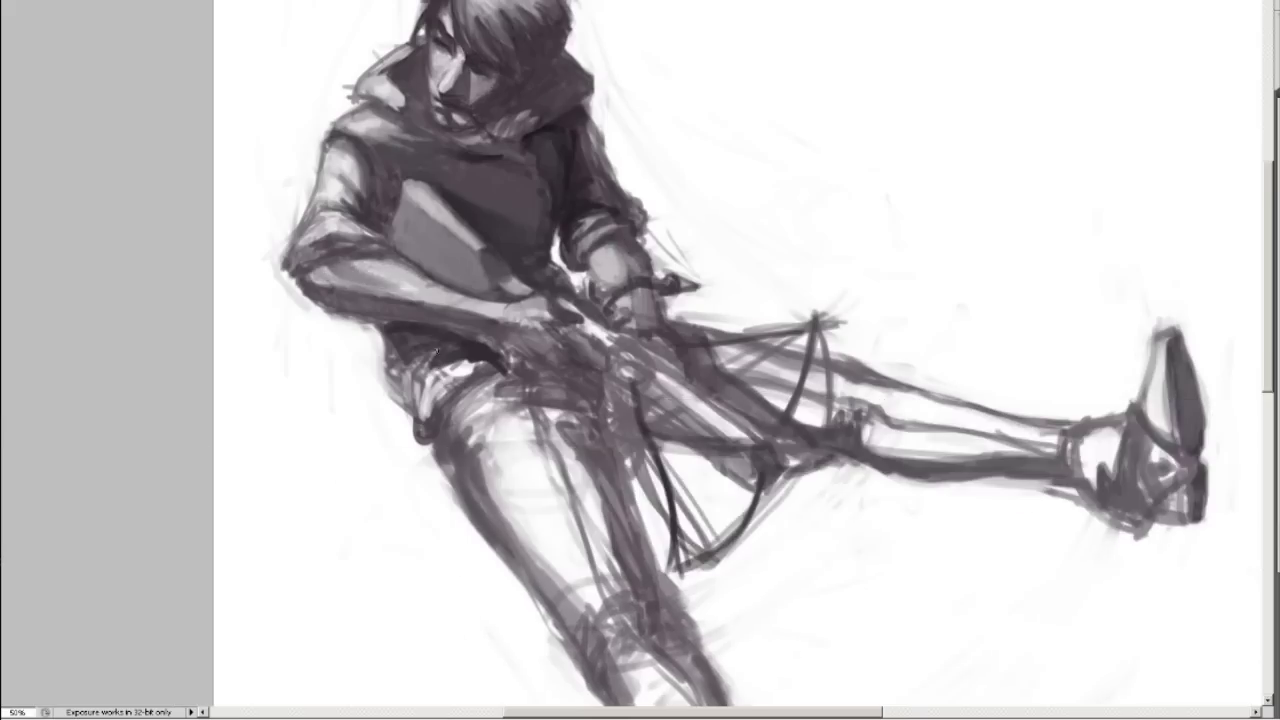
scroll(637, 427, "down", 3)
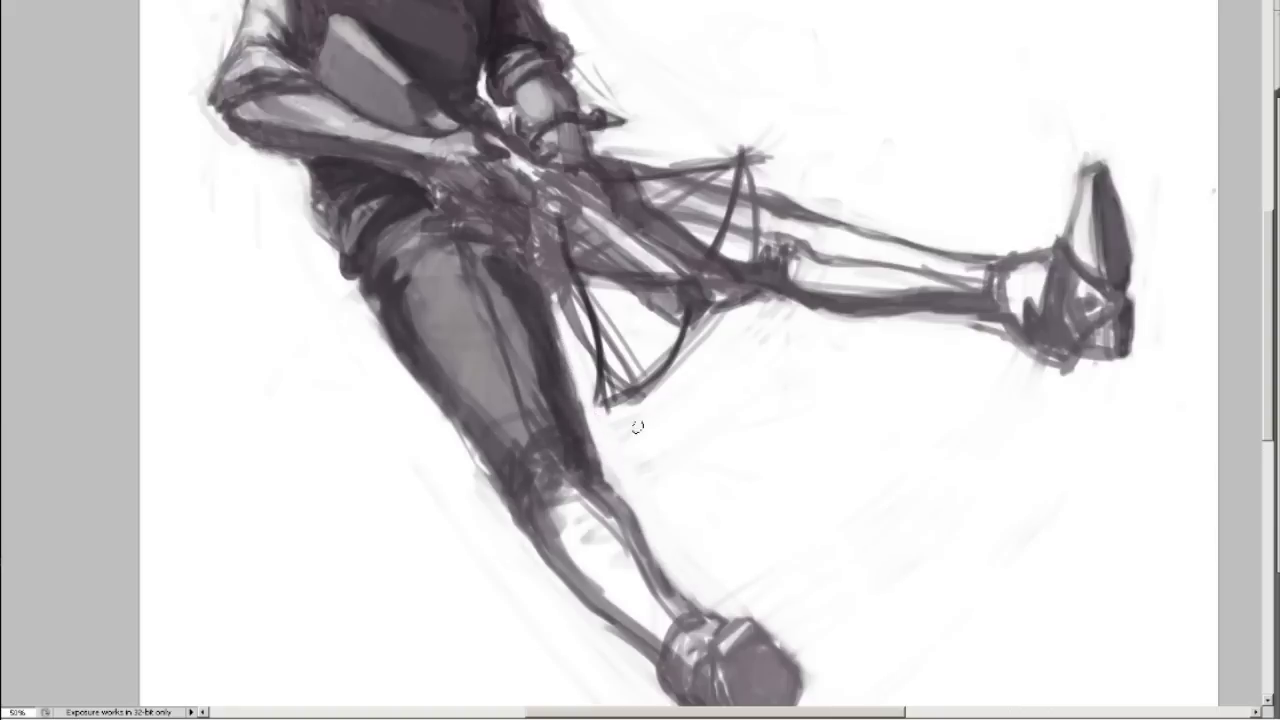
left_click_drag(637, 427, 607, 347)
mouse_move(700, 590)
left_mouse_down()
mouse_move(720, 640)
mouse_move(680, 610)
mouse_move(633, 603)
left_mouse_up()
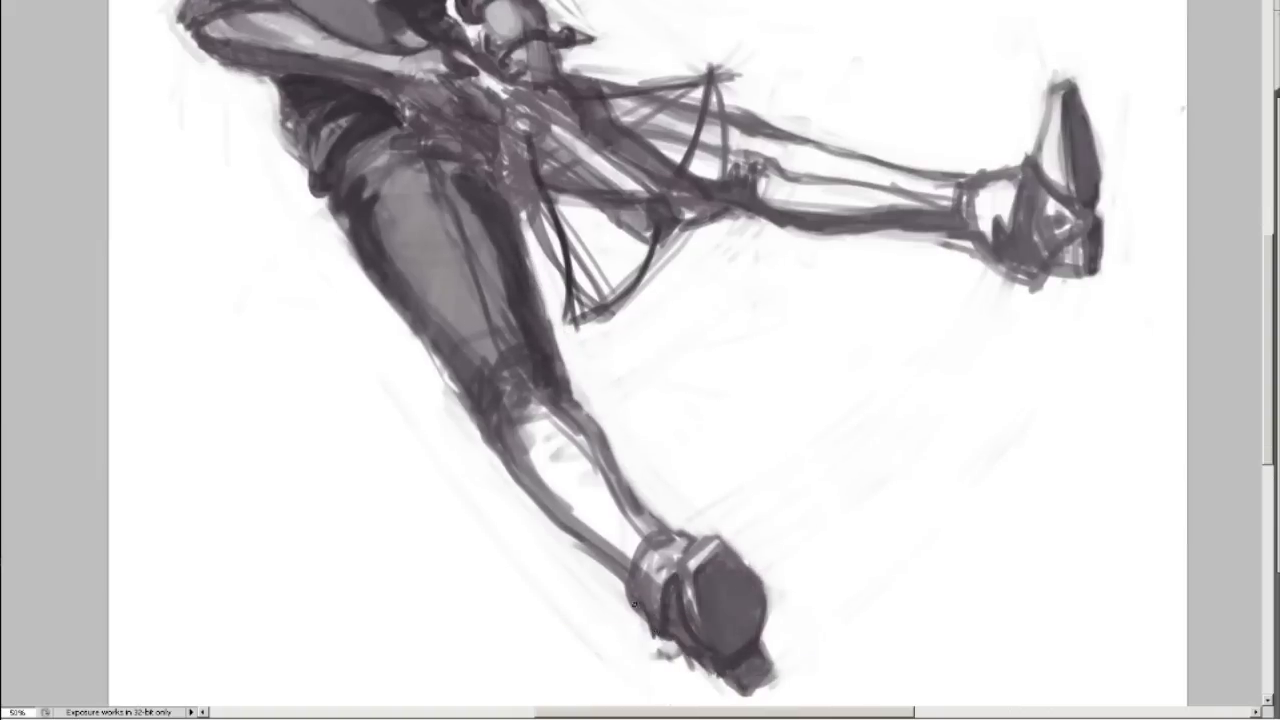
mouse_move(479, 330)
left_mouse_down()
mouse_move(511, 475)
mouse_move(485, 437)
mouse_move(491, 345)
mouse_move(800, 370)
mouse_move(970, 400)
mouse_move(854, 457)
left_mouse_up()
Step: Darken the sweater's chest and near sleeve, and deepen the shadow along the underside of the extended leg
key("ctrl+minus")
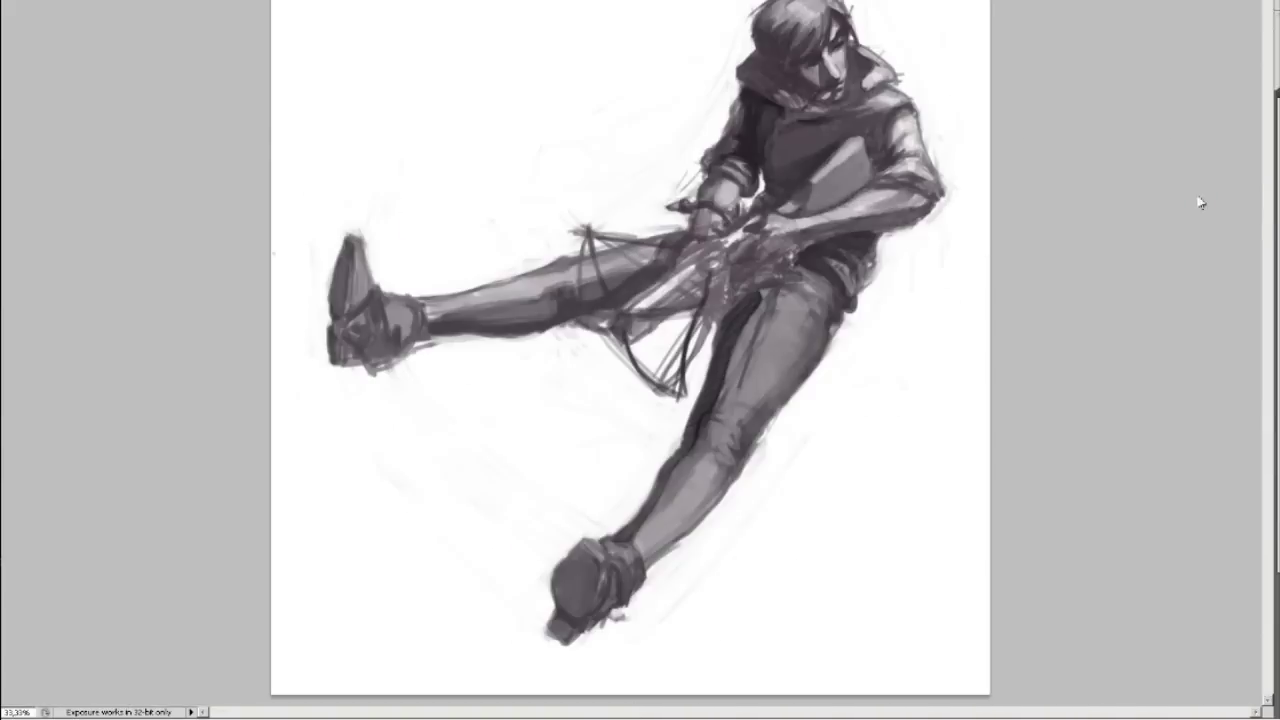
mouse_move(730, 100)
left_mouse_down()
mouse_move(810, 165)
mouse_move(890, 178)
left_mouse_up()
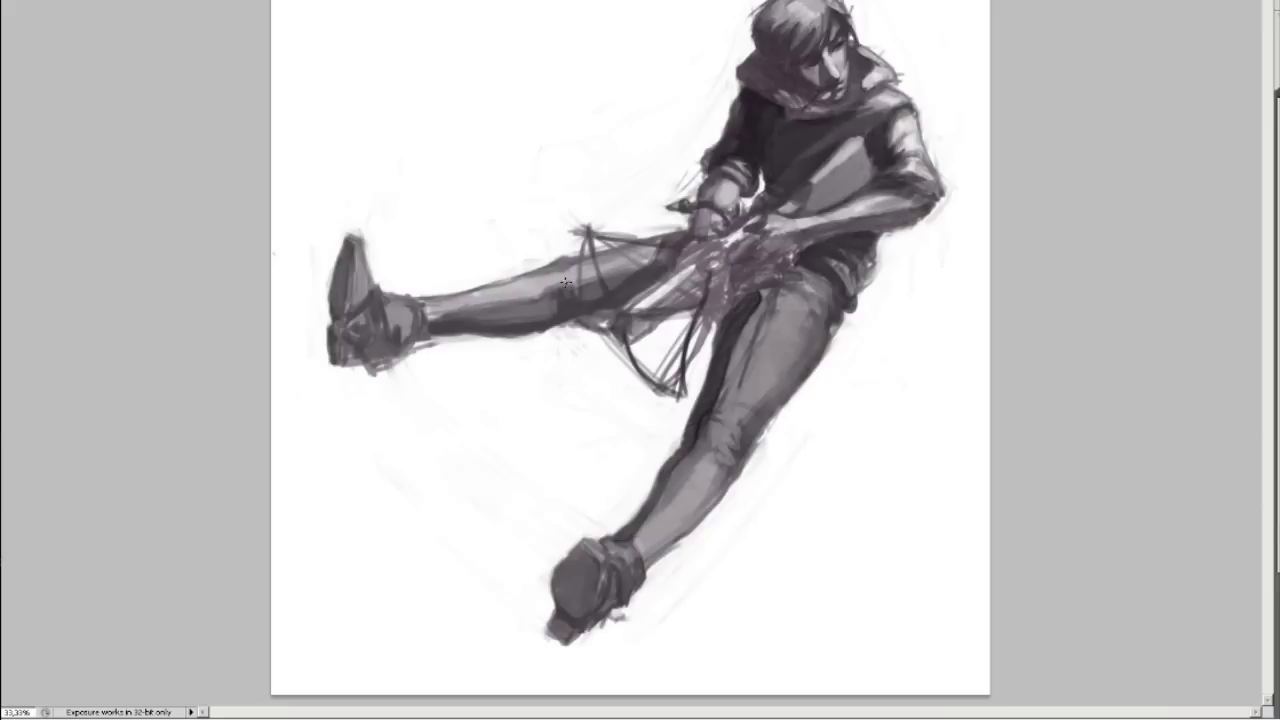
left_click_drag(565, 283, 440, 312)
Step: Check the whole figure mirrored, and tone the hands and the crossbow's body around the grip
key("ctrl+0")
key("h")
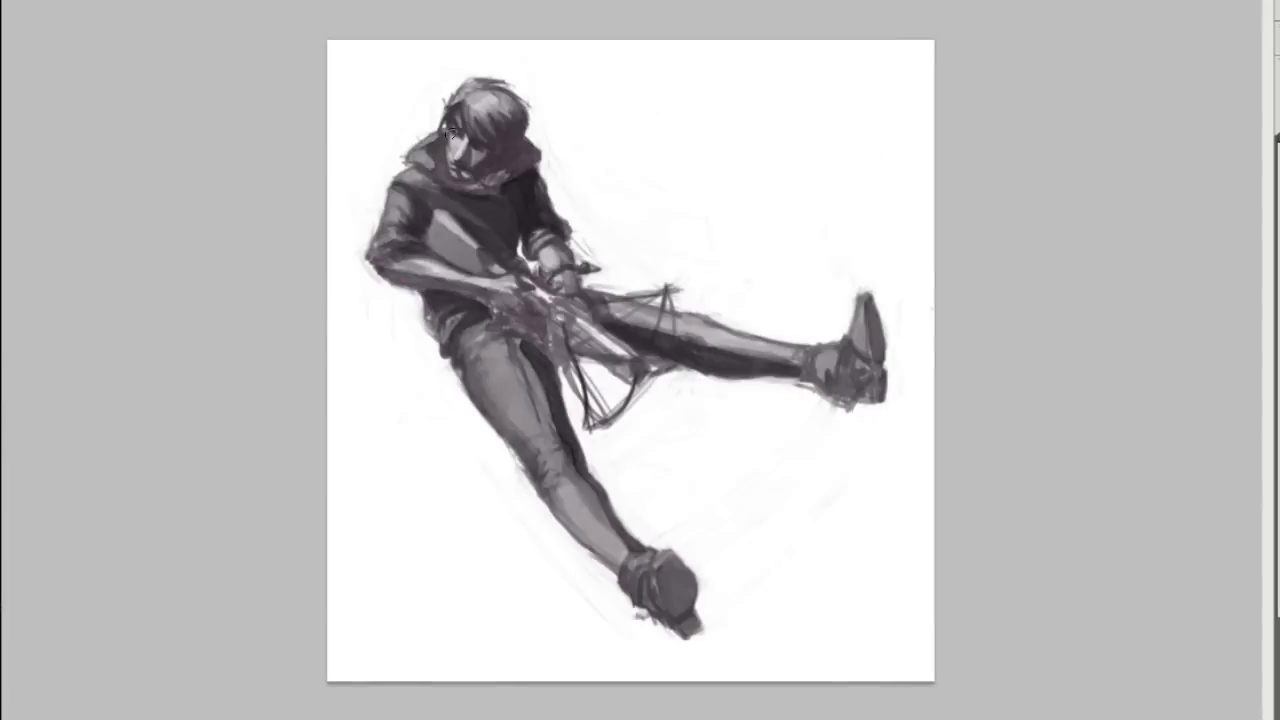
key("h")
left_click_drag(720, 290, 640, 350)
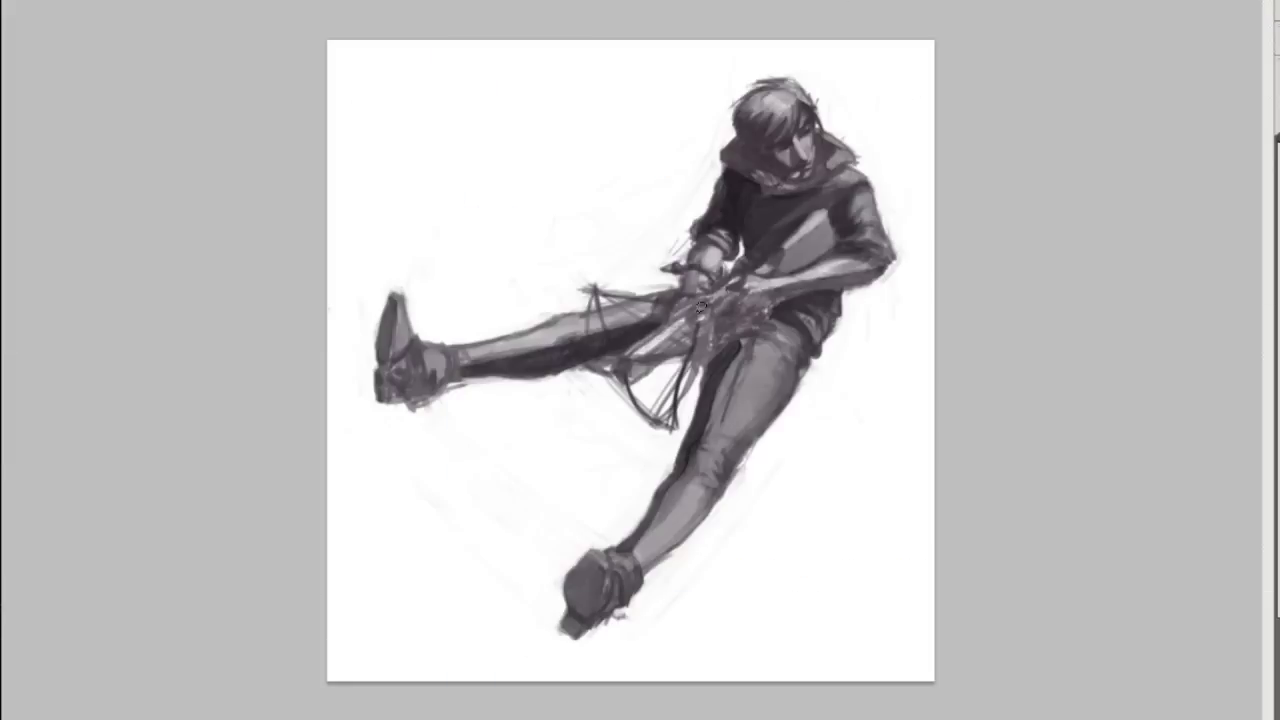
left_click_drag(720, 240, 700, 360)
mouse_move(670, 300)
left_mouse_down()
mouse_move(734, 328)
mouse_move(708, 343)
left_mouse_up()
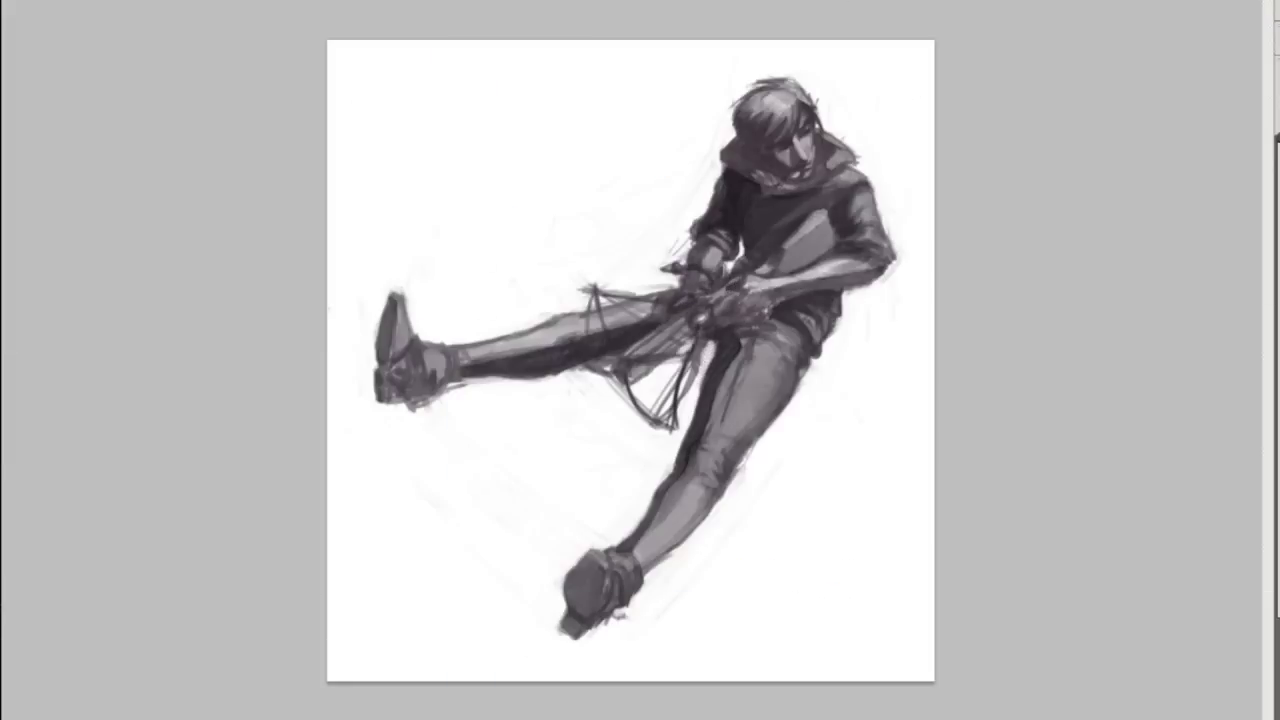
Step: Darken the eye sockets and brow, and deepen the shadows beside the nose and across the far cheek
key("ctrl+plus")
key("ctrl+plus")
key("ctrl+plus")
key("ctrl+plus")
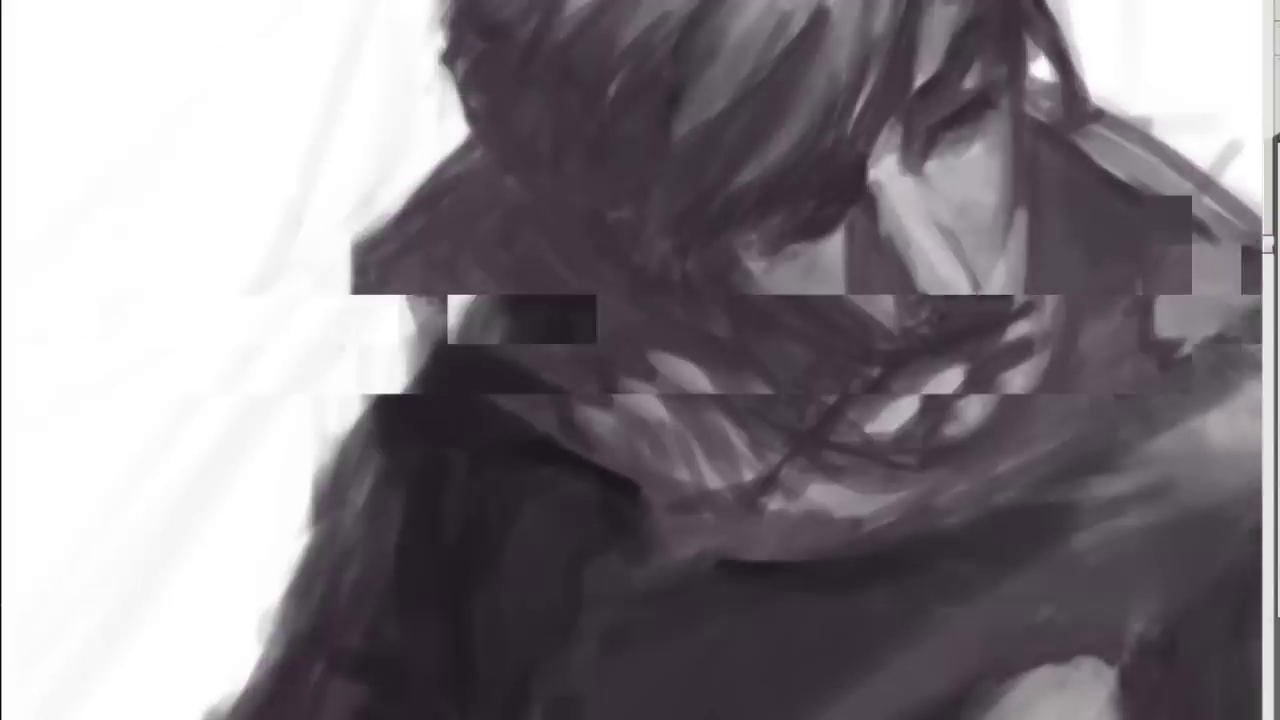
key("ctrl+minus")
key("ctrl+minus")
key("ctrl+minus")
left_click_drag(745, 232, 692, 290)
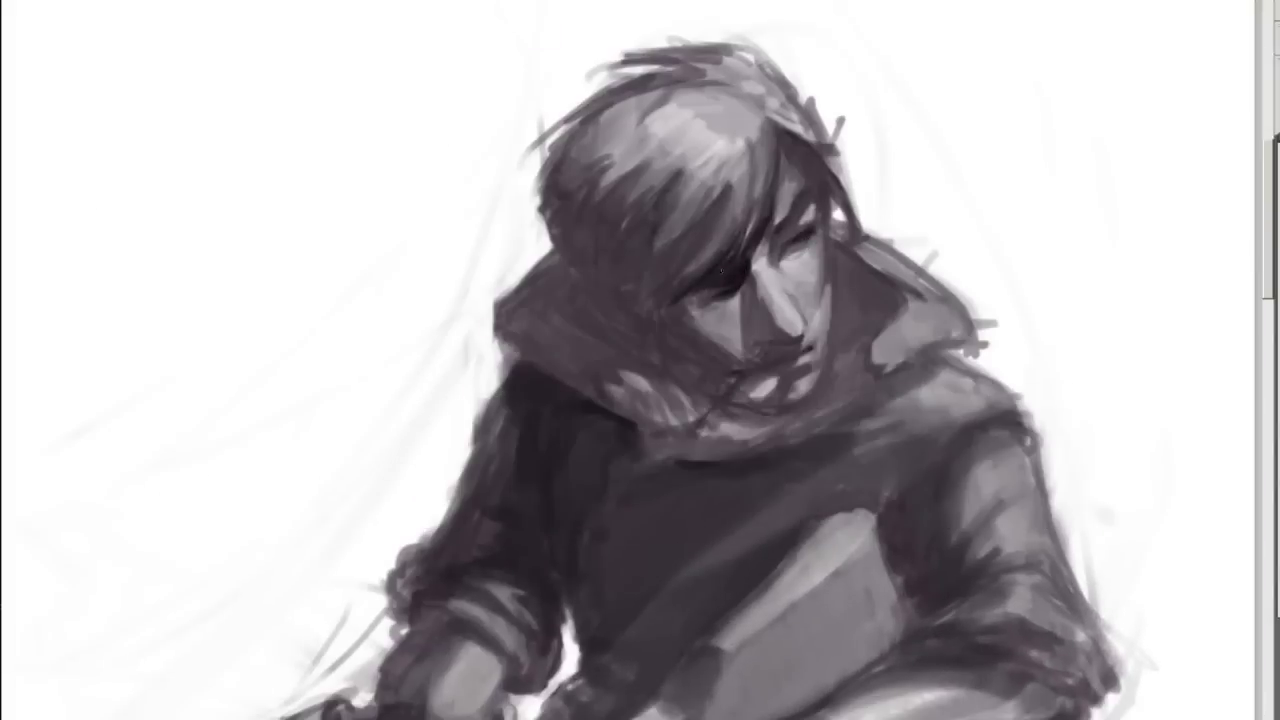
left_click_drag(820, 172, 802, 243)
left_click_drag(758, 338, 712, 378)
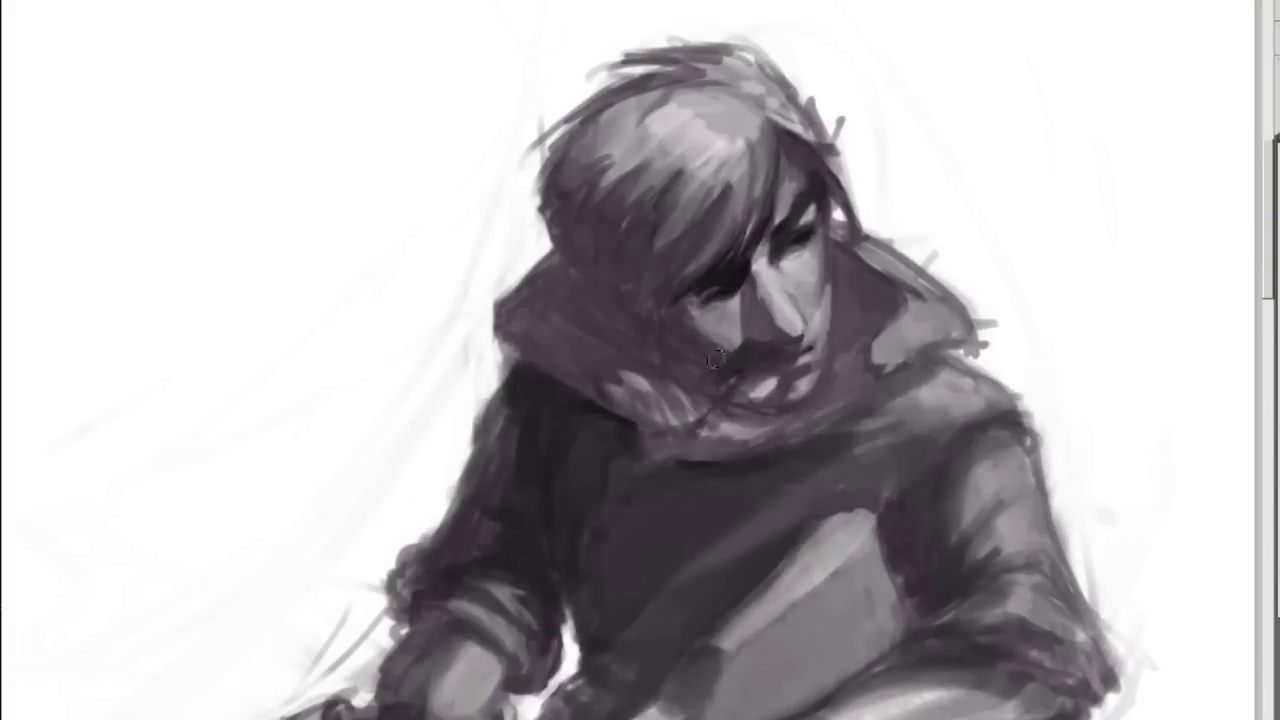
mouse_move(735, 300)
left_mouse_down()
mouse_move(678, 372)
mouse_move(695, 330)
left_mouse_up()
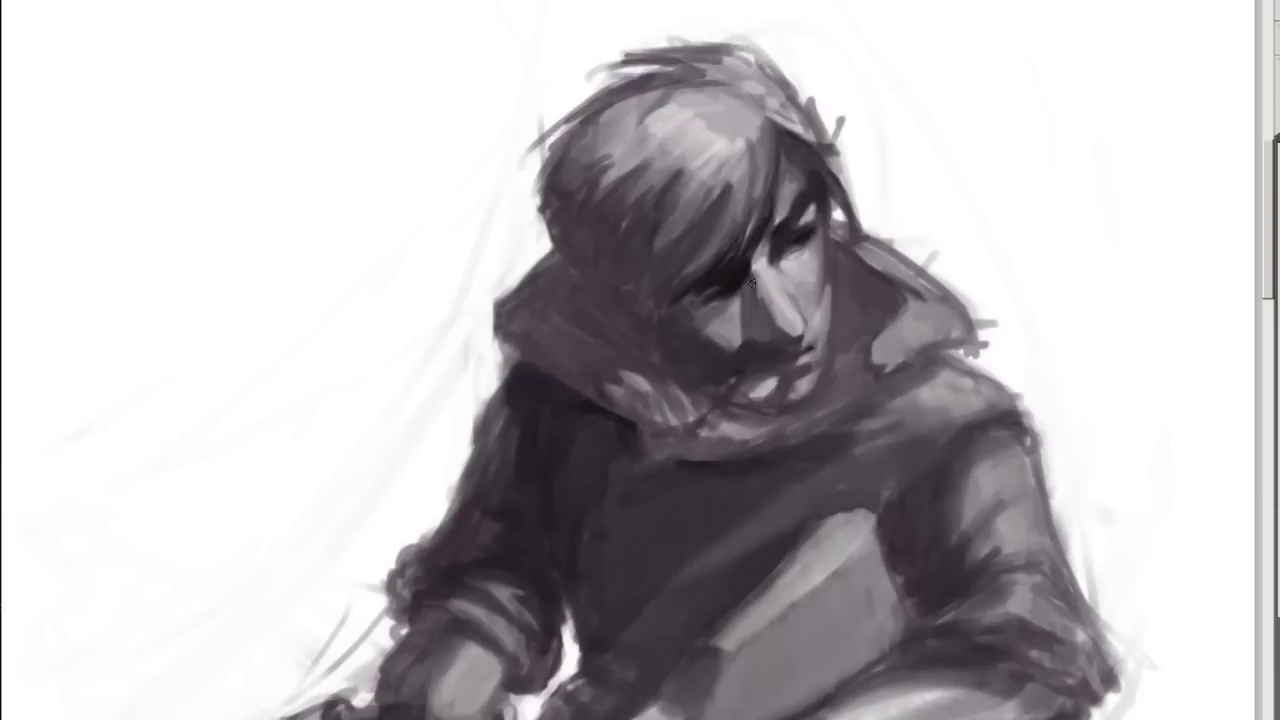
left_click_drag(748, 278, 778, 338)
left_click_drag(705, 295, 572, 358)
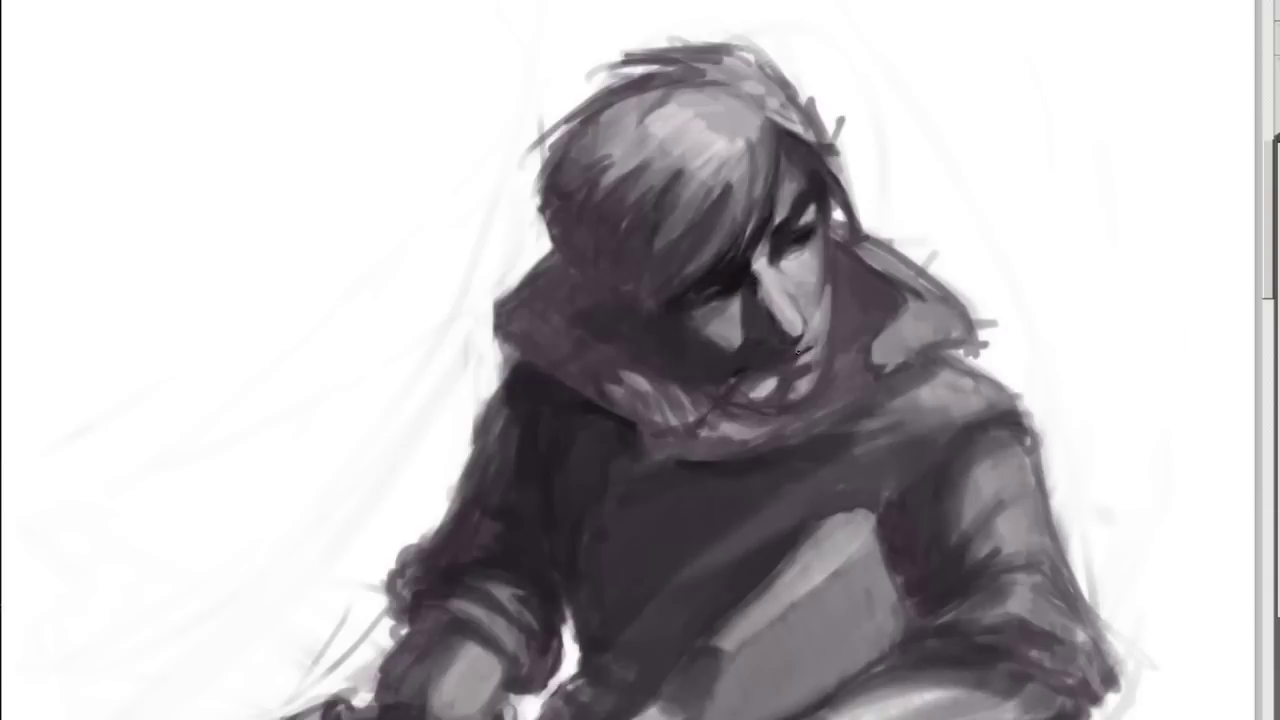
Step: Define the lips and jaw with dark strokes, and deepen the lower fringe and the hair beside the temple
left_click_drag(785, 346, 700, 400)
left_click_drag(765, 180, 660, 288)
left_click_drag(720, 190, 575, 300)
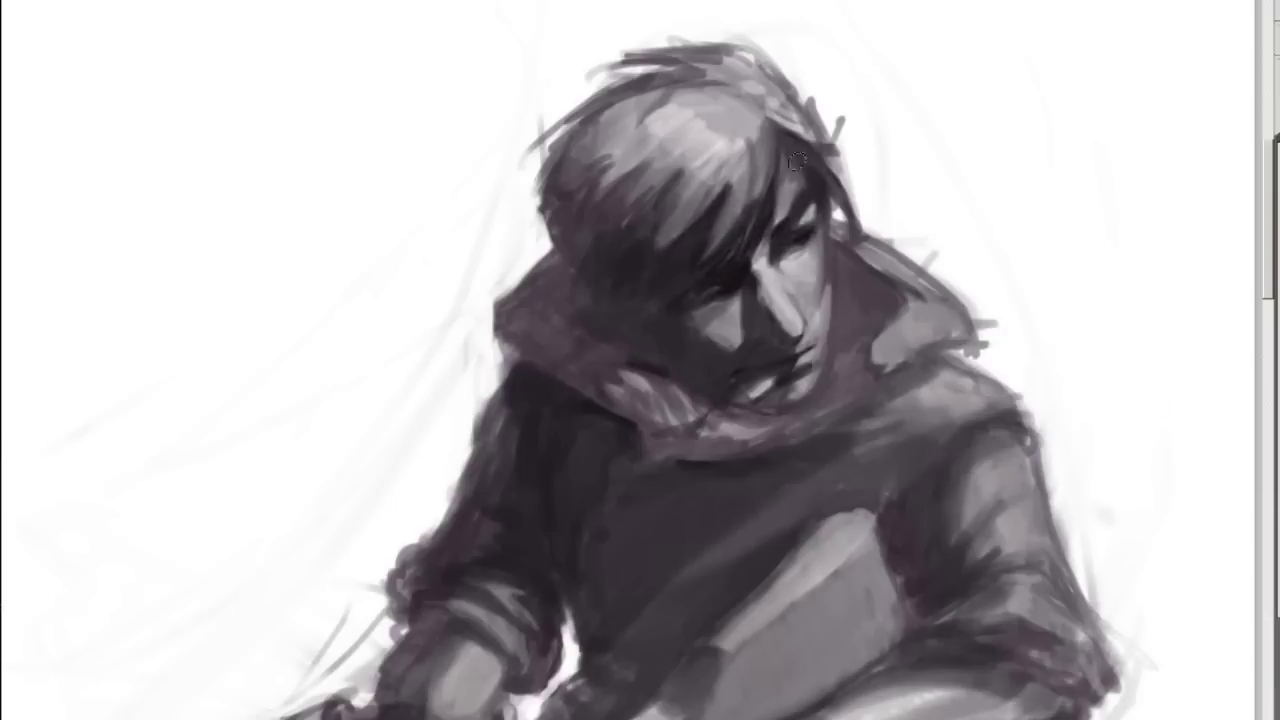
left_click_drag(850, 148, 795, 250)
left_click_drag(845, 130, 790, 190)
left_click_drag(775, 405, 738, 380)
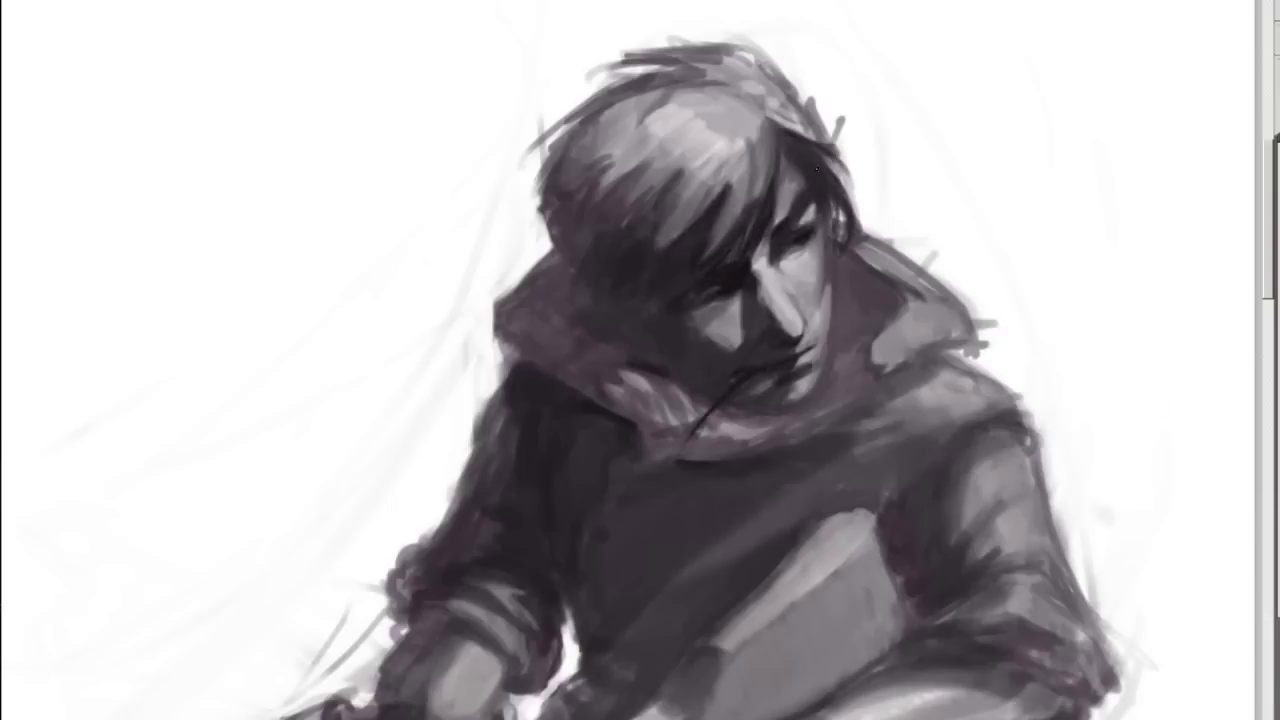
Step: Mirror the view, rework the shading around the temple, nose and mouth, and darken the whole mass of hair
key("m")
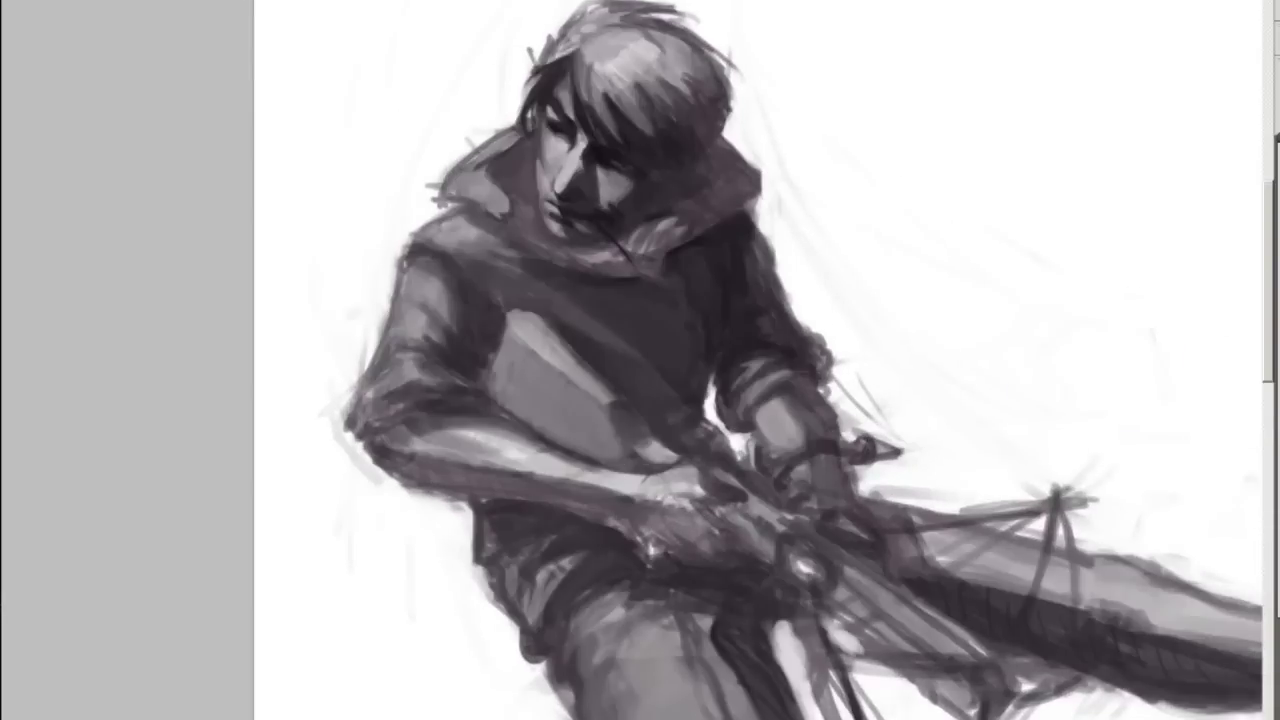
scroll(610, 138, "up", 2)
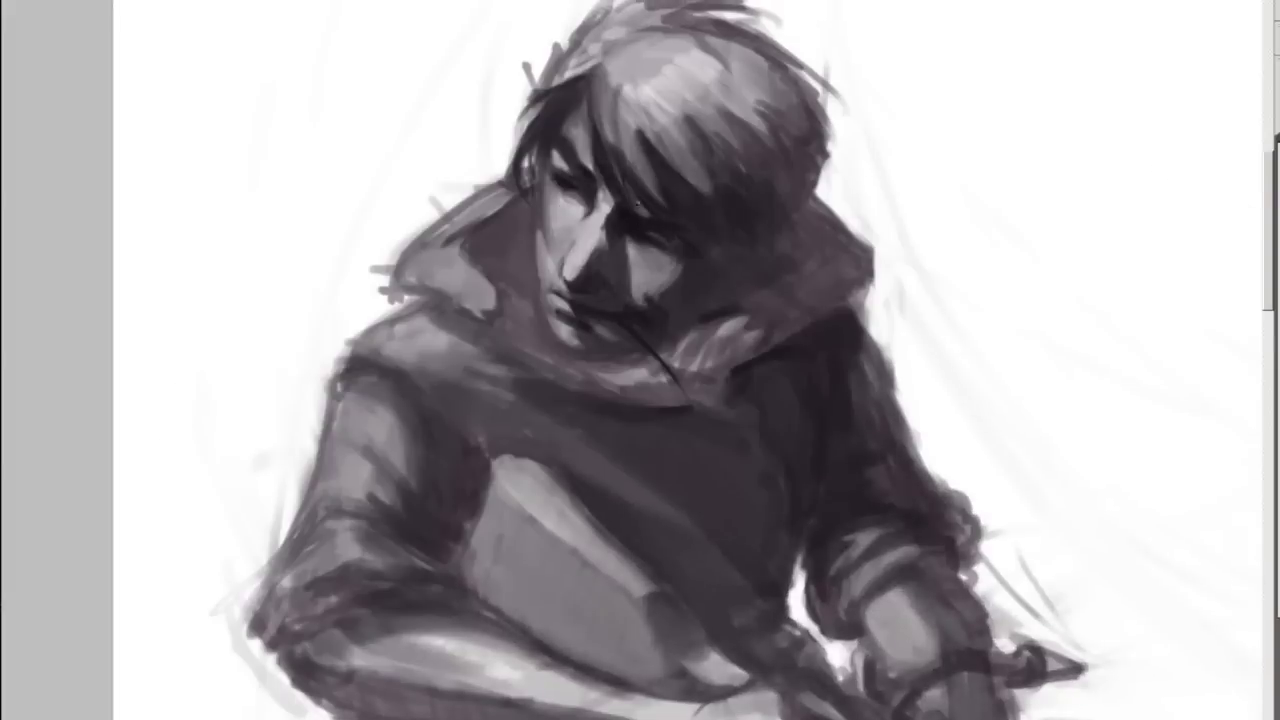
left_click_drag(530, 96, 556, 170)
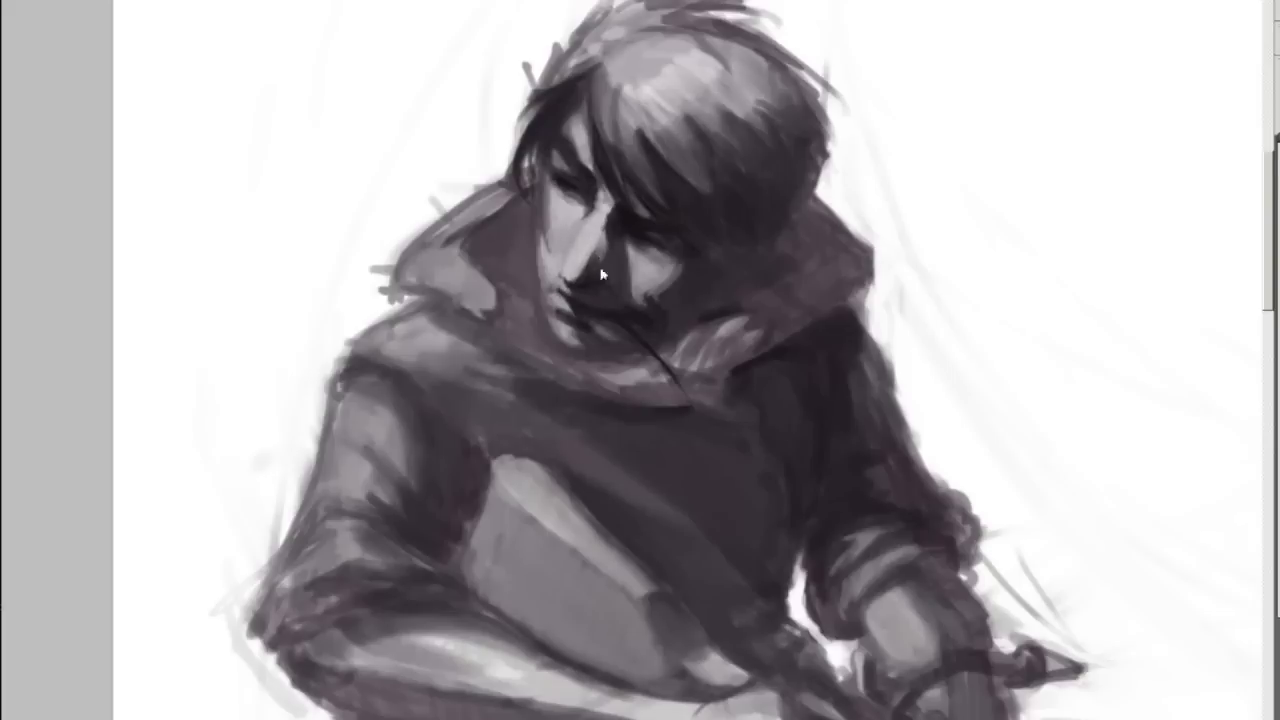
left_click_drag(603, 275, 711, 325)
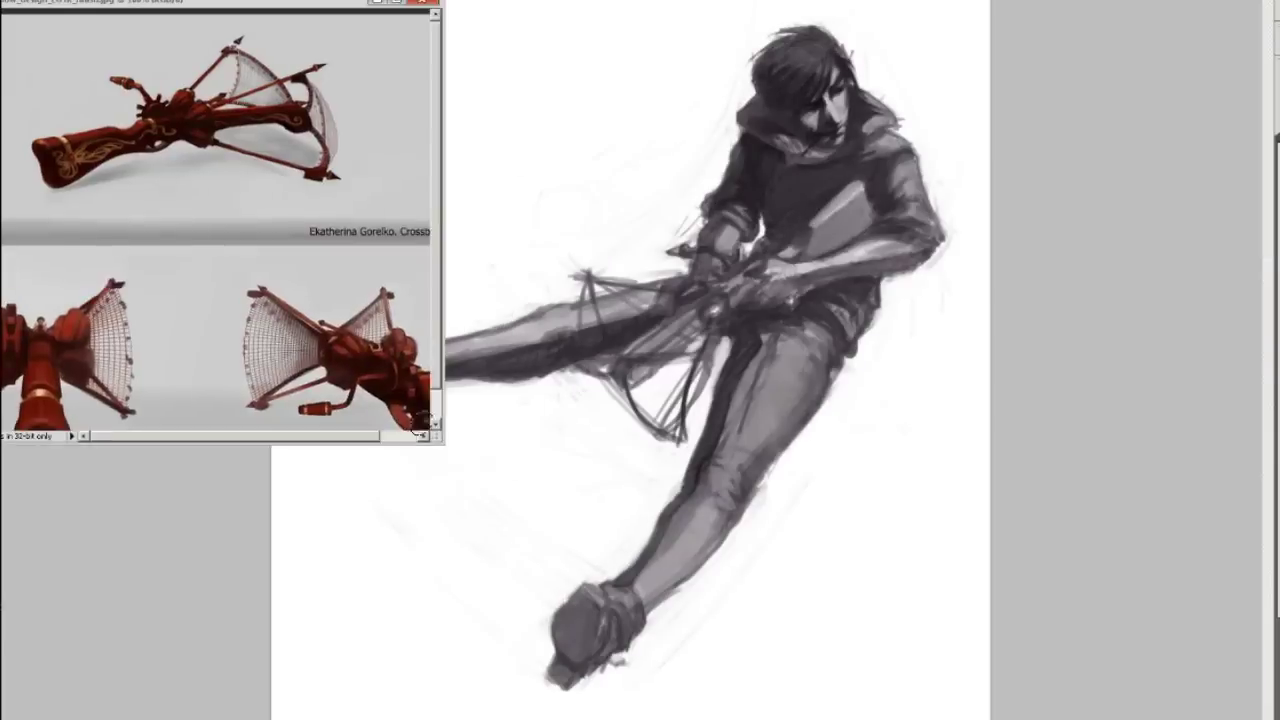
Step: Using the red crossbow reference image, sharpen the crossbow's stock and body and model the near hand gripping it
left_click_drag(787, 260, 865, 215)
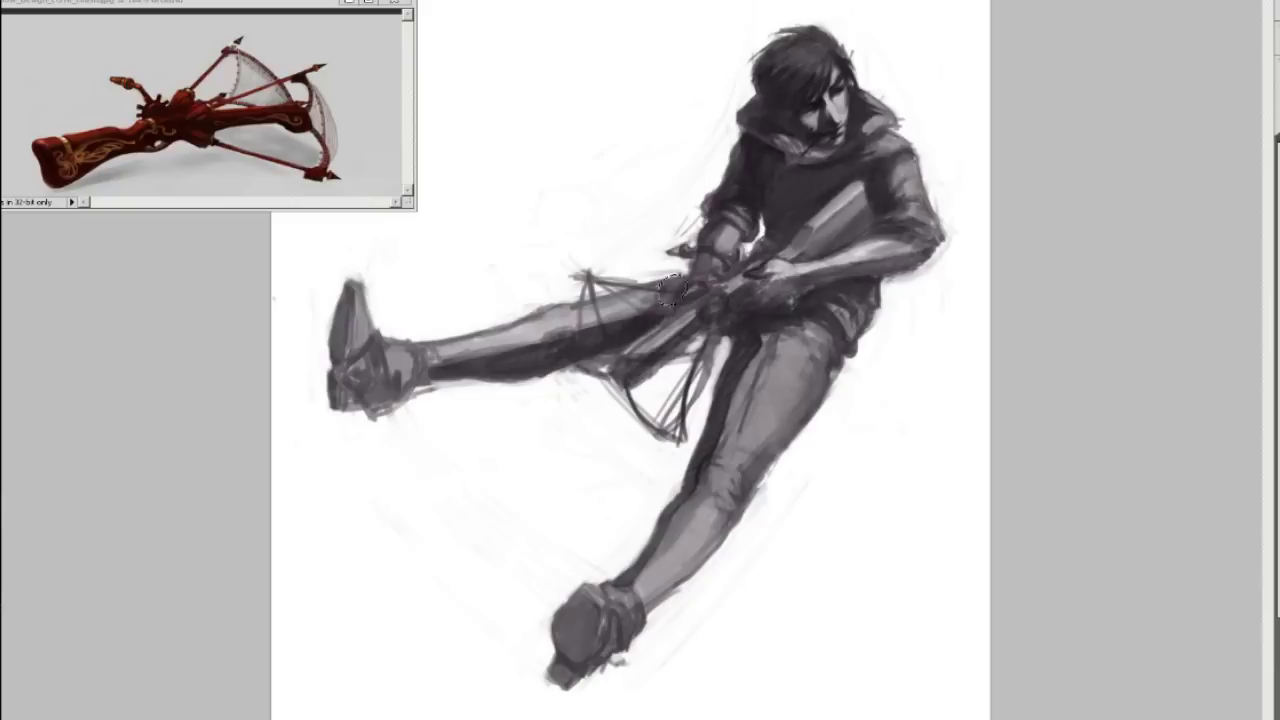
left_click_drag(708, 211, 762, 273)
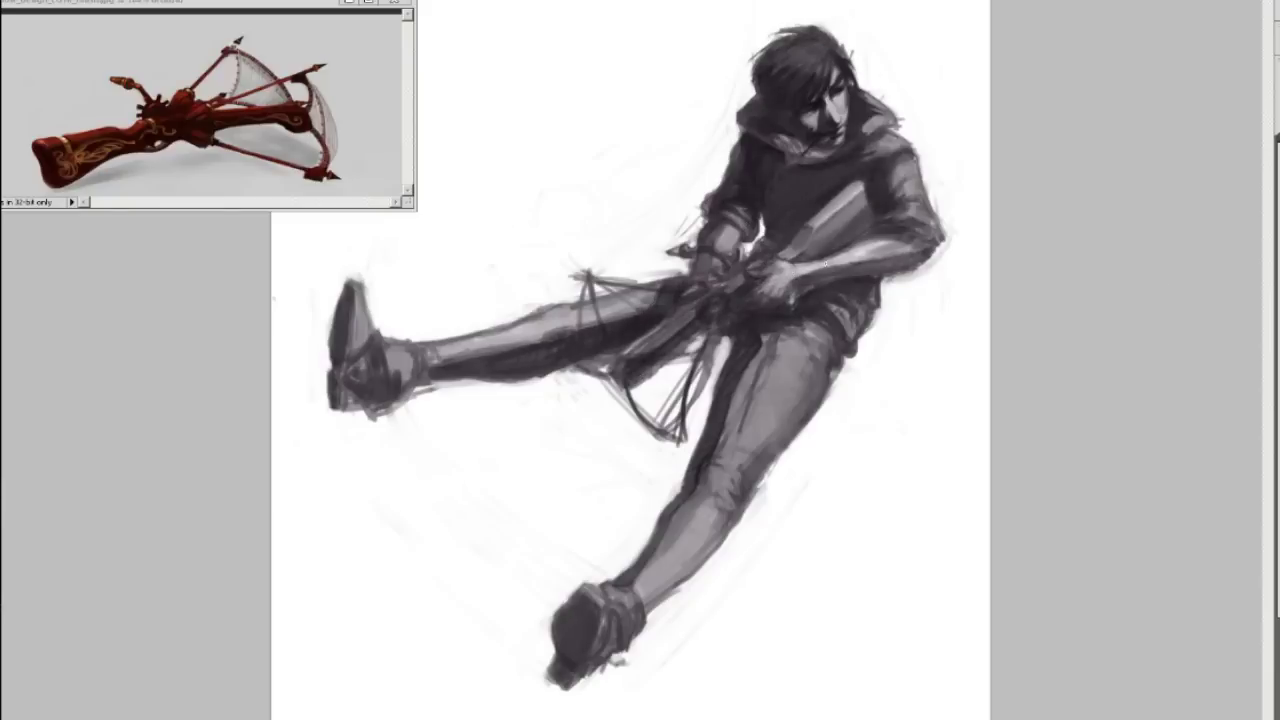
mouse_move(800, 270)
left_mouse_down()
mouse_move(925, 238)
mouse_move(865, 292)
left_mouse_up()
Step: Refine the extended leg and both ankle cuffs and shoes in mirrored view, and smooth the supporting thigh's shading
key("h")
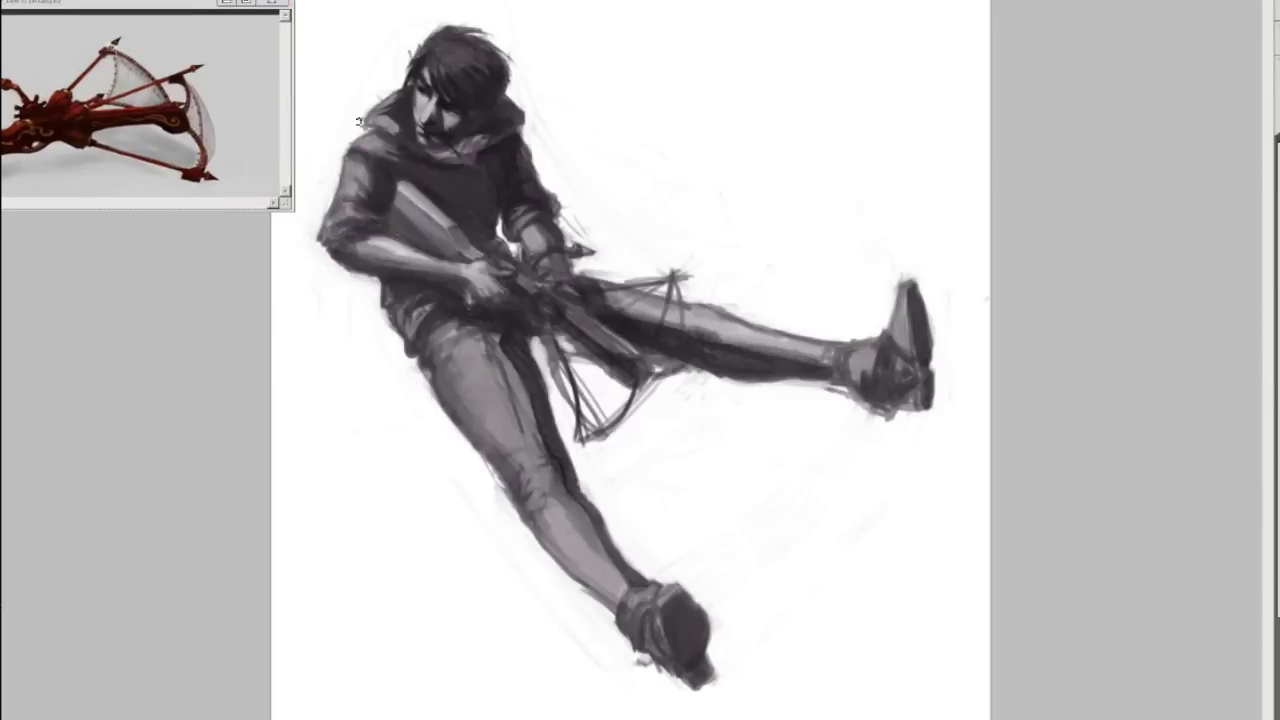
left_click_drag(840, 380, 735, 385)
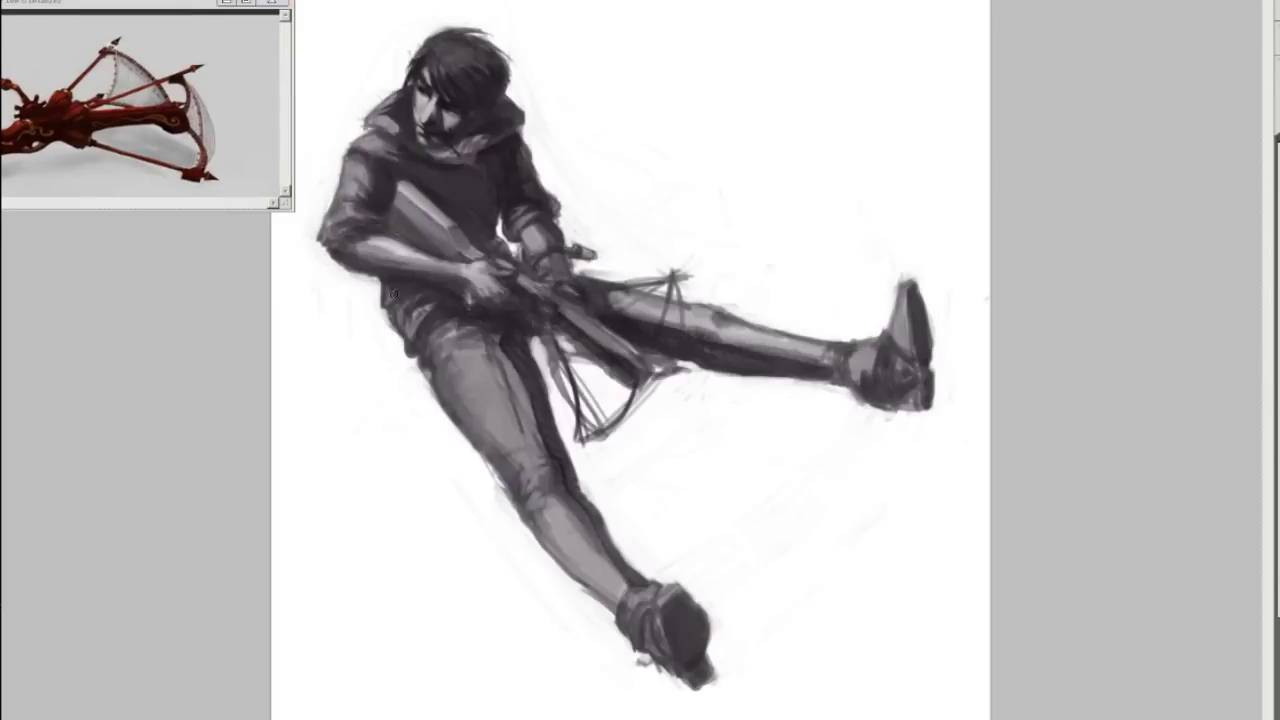
mouse_move(615, 295)
left_mouse_down()
mouse_move(770, 340)
mouse_move(895, 400)
mouse_move(925, 390)
left_mouse_up()
left_click_drag(645, 620, 705, 660)
left_click_drag(848, 368, 872, 396)
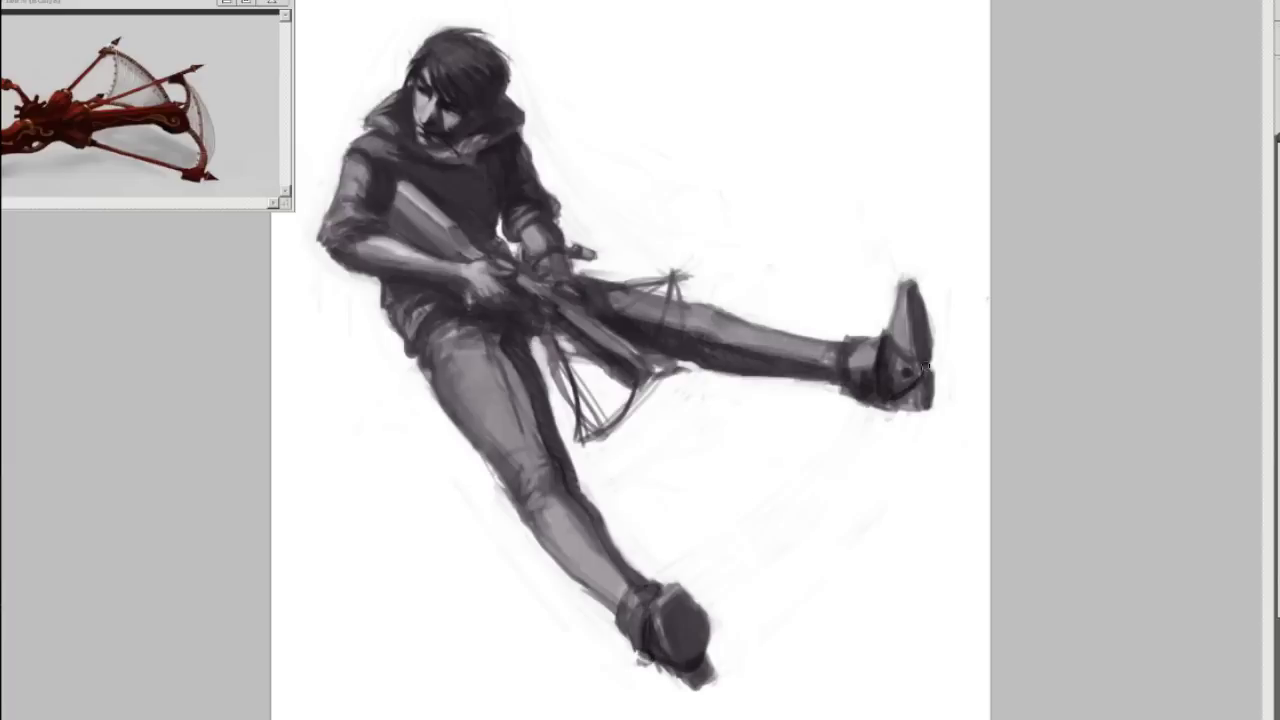
key("h")
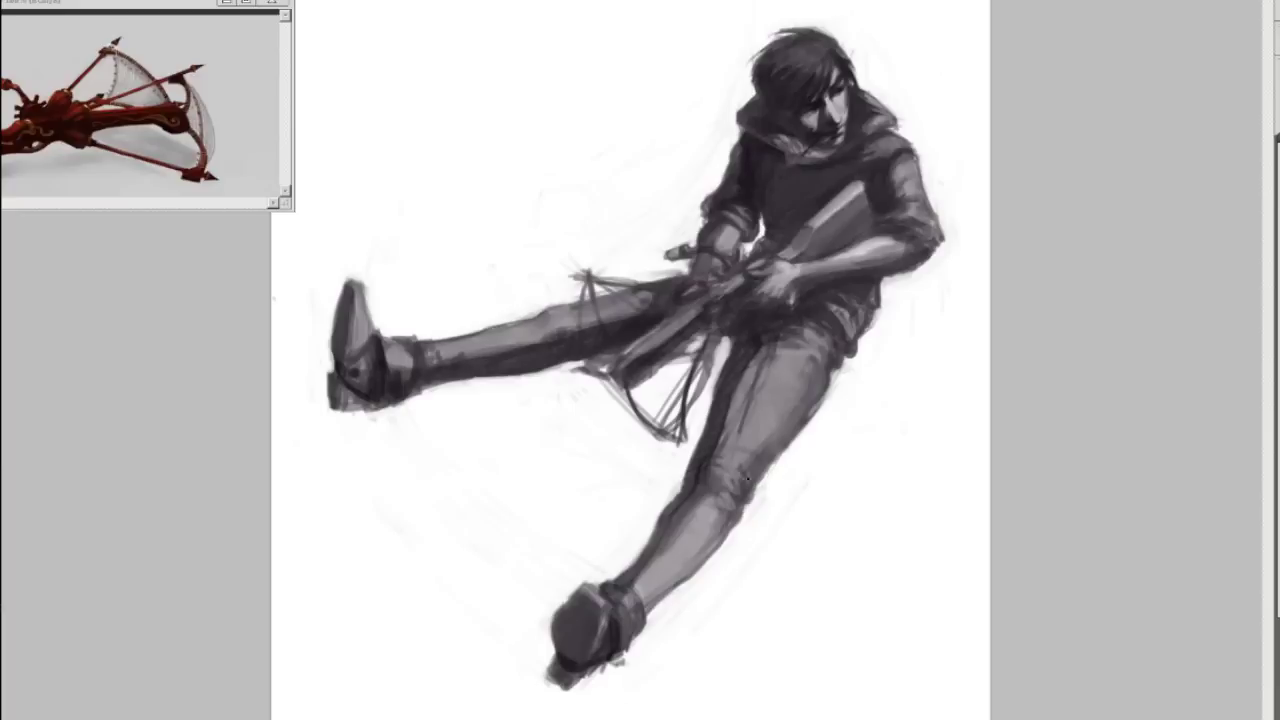
mouse_move(747, 480)
left_mouse_down()
mouse_move(780, 410)
mouse_move(766, 400)
left_mouse_up()
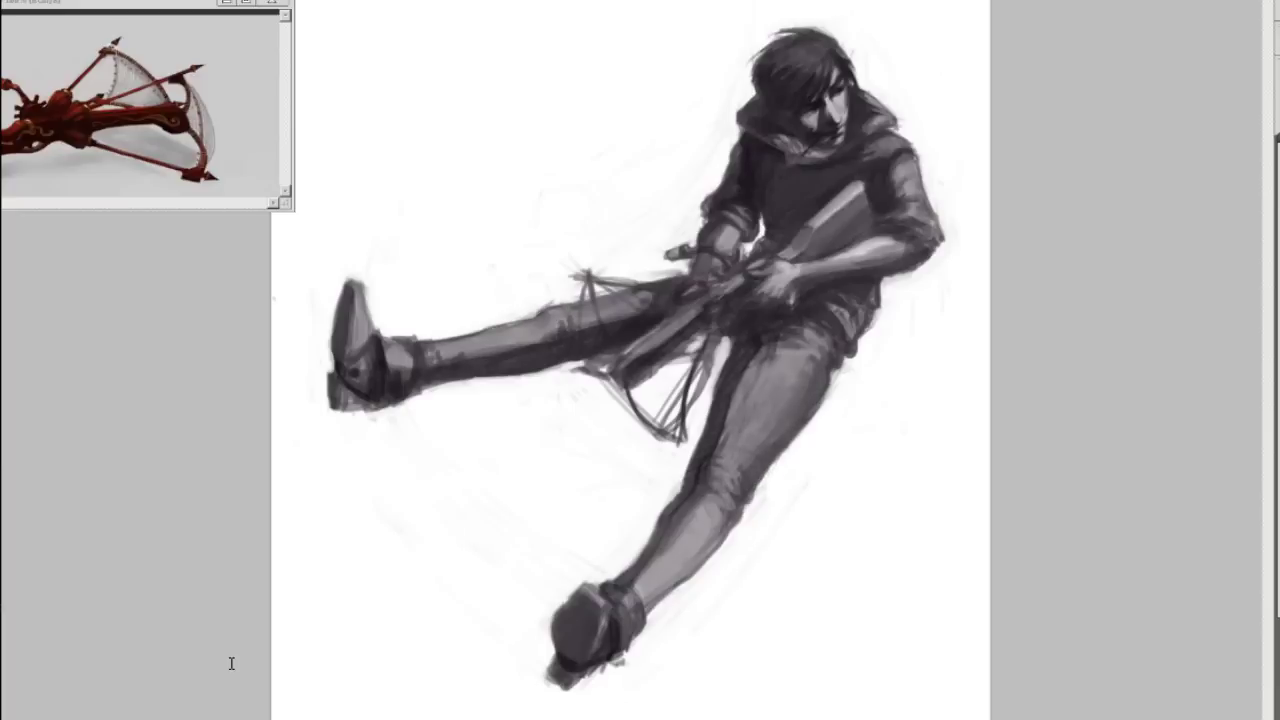